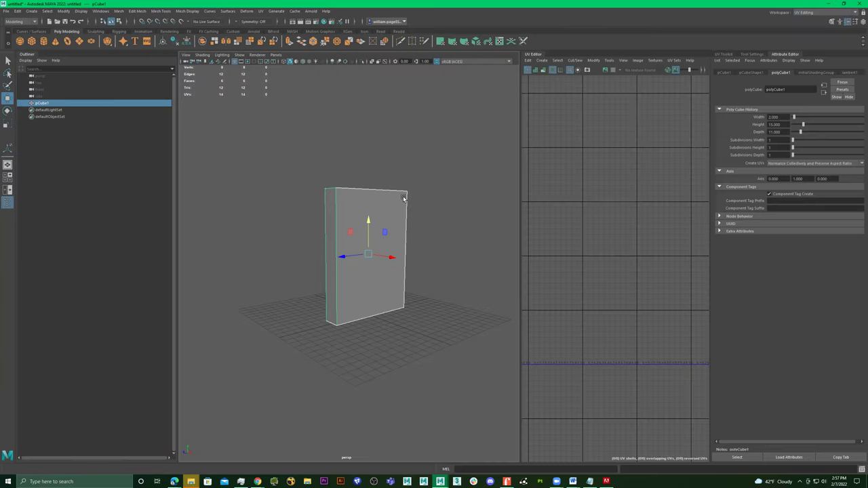
Widen the UV Editor, narrow the Outliner, and frame the box's whole UV shell
{"action": "left_click_drag", "start_coordinate": [406, 256], "coordinate": [434, 261], "text": "alt"}
{"action": "scroll", "coordinate": [569, 264], "scroll_direction": "down", "scroll_amount": 5}
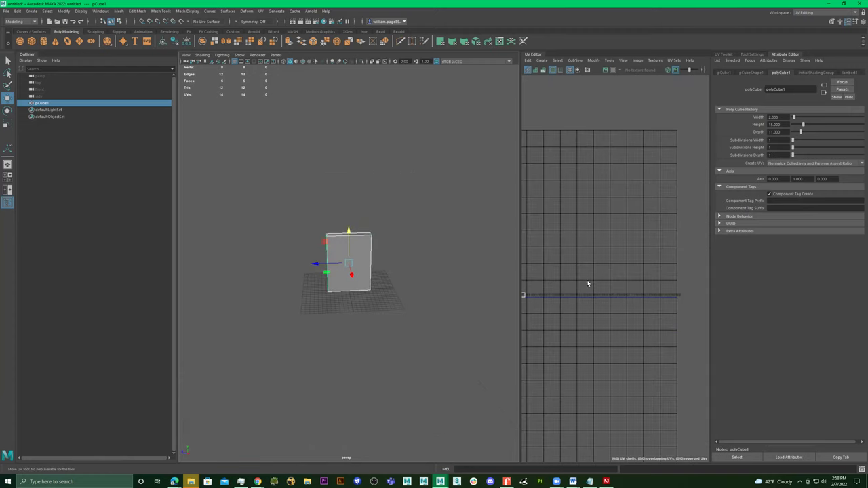
{"action": "left_click_drag", "start_coordinate": [520, 241], "coordinate": [410, 241]}
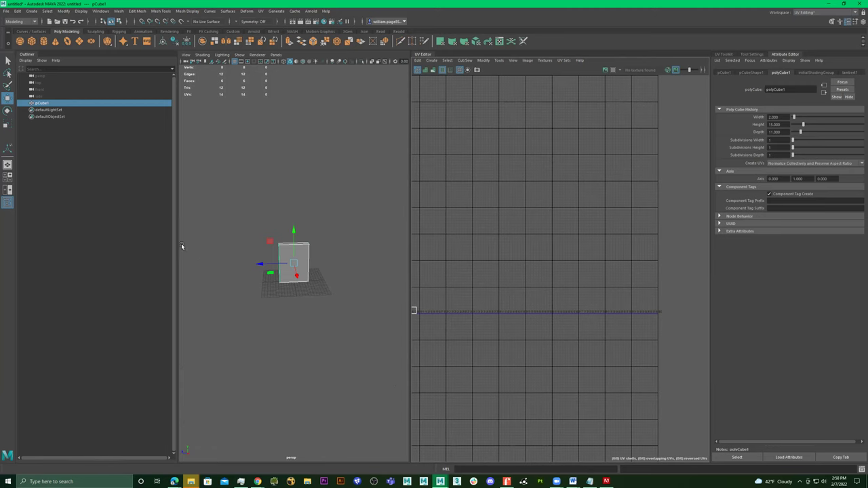
{"action": "left_click_drag", "start_coordinate": [178, 241], "coordinate": [104, 237]}
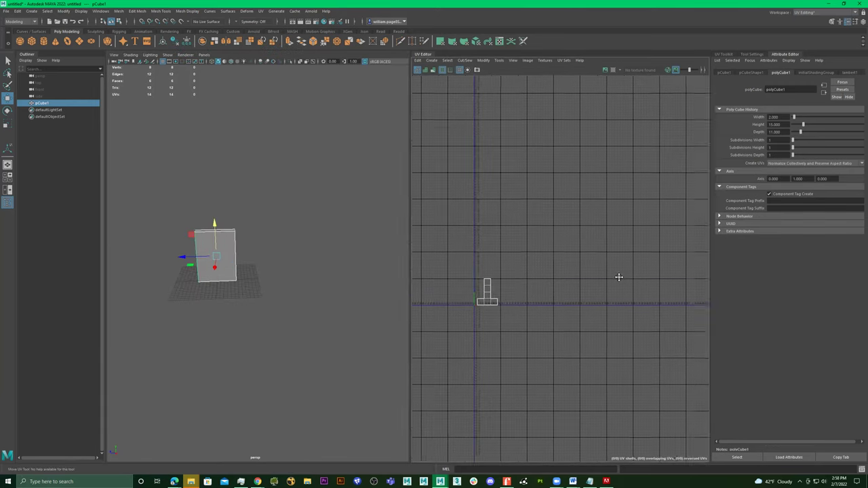
{"action": "scroll", "coordinate": [560, 288], "scroll_direction": "up", "scroll_amount": 12}
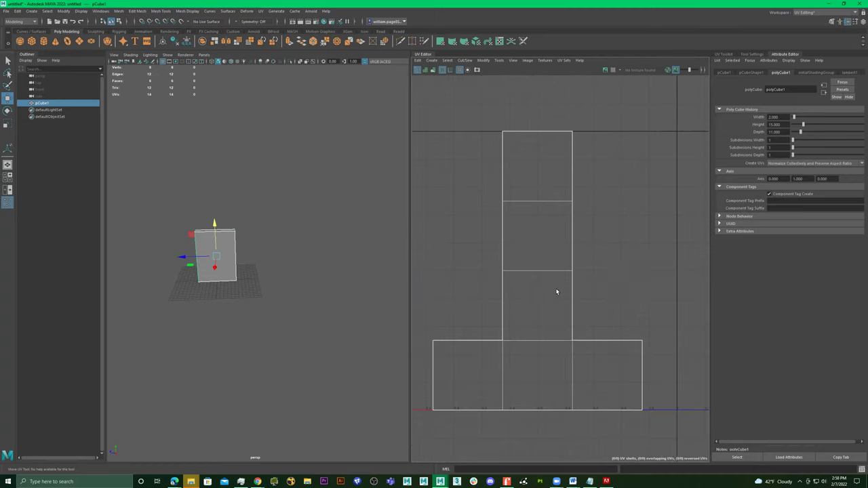
{"action": "scroll", "coordinate": [523, 278], "scroll_direction": "down", "scroll_amount": 8}
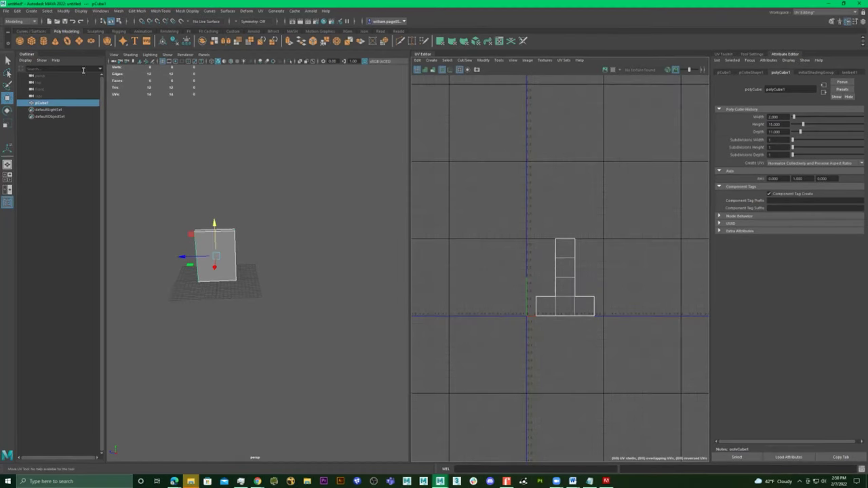
{"action": "scroll", "coordinate": [569, 259], "scroll_direction": "up", "scroll_amount": 5}
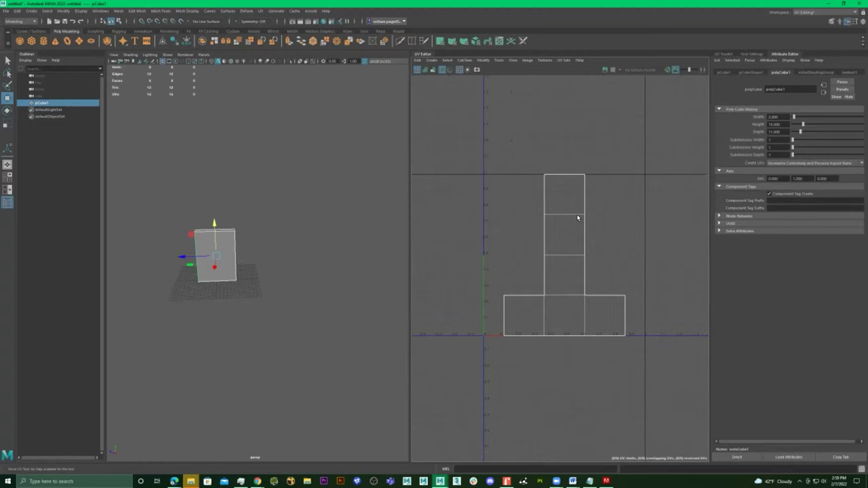
{"action": "middle_click_drag", "start_coordinate": [591, 220], "coordinate": [589, 229], "text": "alt"}
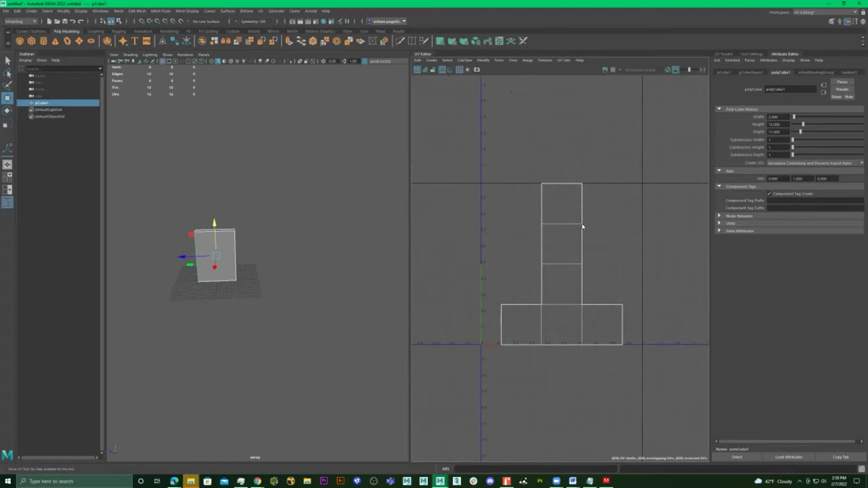
Enable UV selection and try moving a UV point on the left side of the shell's vertical strip
{"action": "right_click", "coordinate": [582, 227]}
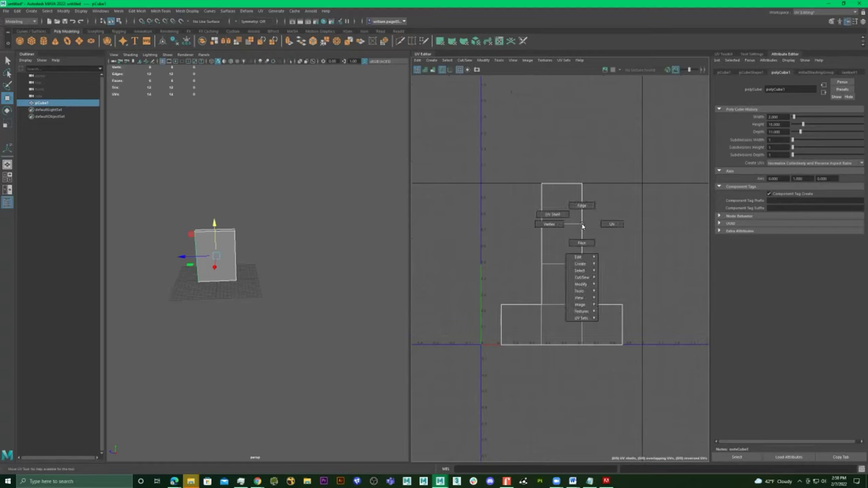
{"action": "left_click", "coordinate": [628, 217]}
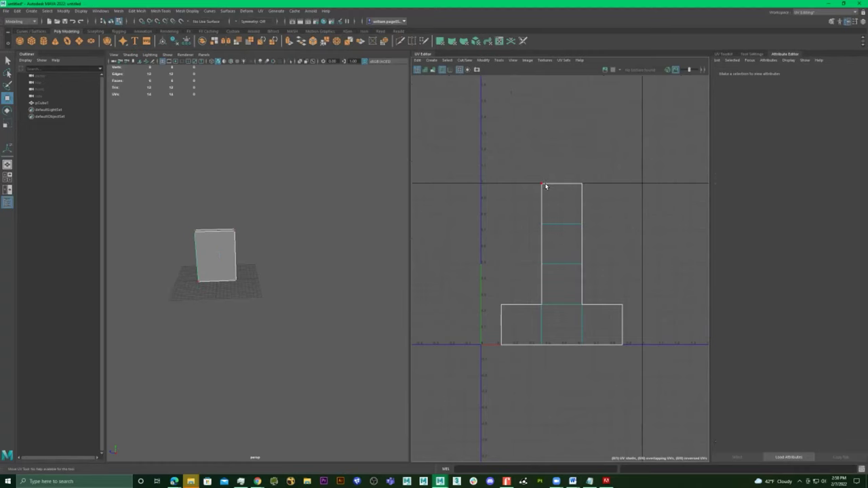
{"action": "scroll", "coordinate": [533, 217], "scroll_direction": "up", "scroll_amount": 2}
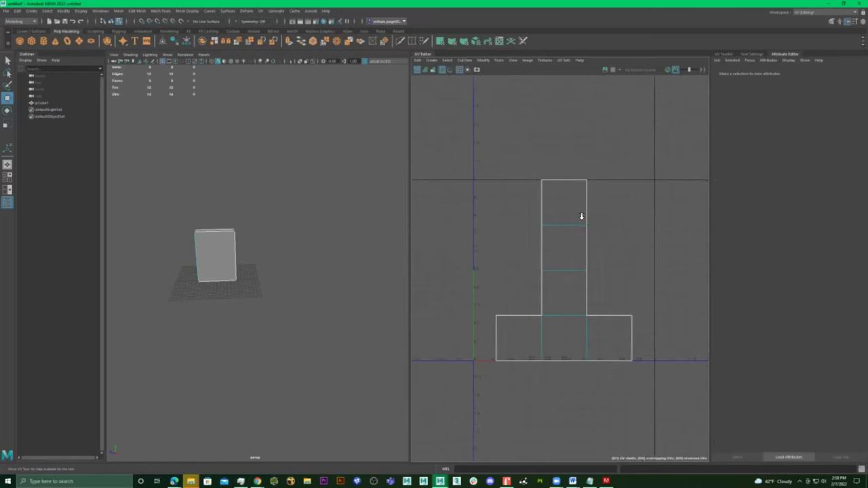
{"action": "left_click", "coordinate": [557, 230]}
{"action": "left_click_drag", "start_coordinate": [541, 226], "coordinate": [505, 230]}
{"action": "key", "text": "ctrl+z"}
{"action": "middle_click_drag", "start_coordinate": [570, 247], "coordinate": [574, 242], "text": "alt"}
{"action": "scroll", "coordinate": [574, 245], "scroll_direction": "up", "scroll_amount": 4}
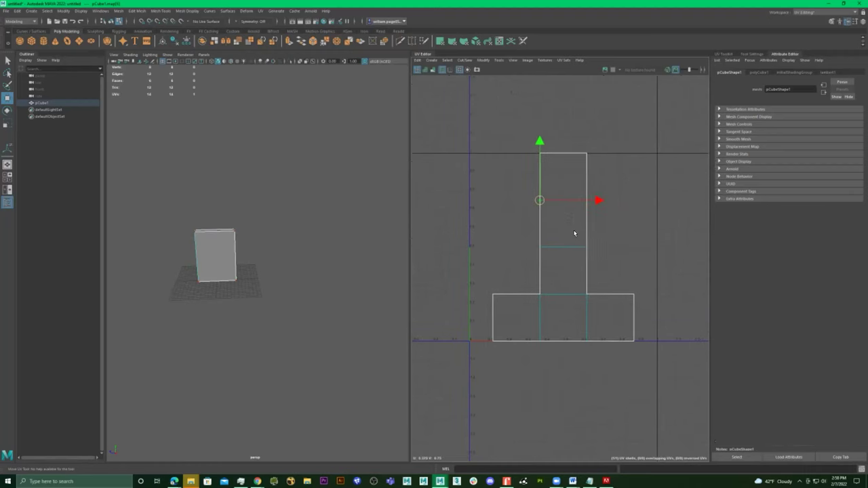
Switch to edge selection, select the UV shell's top edge, and examine the matching edge on the 3D box
{"action": "right_click", "coordinate": [561, 163]}
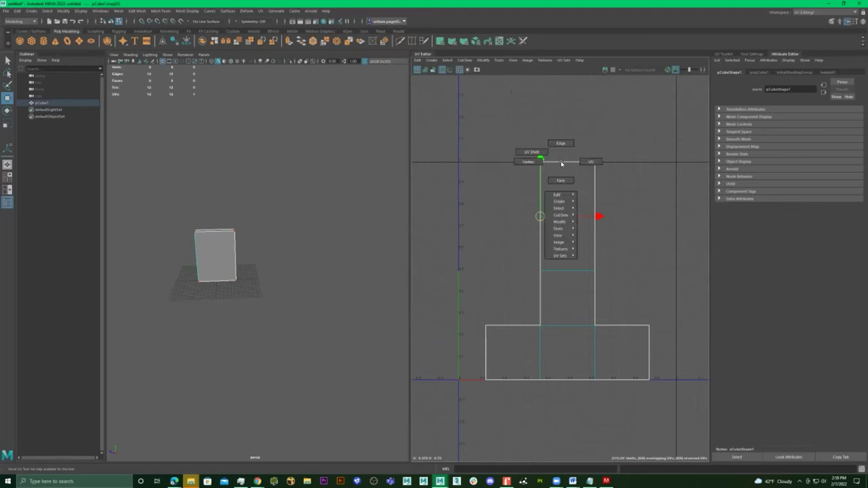
{"action": "right_click_drag", "start_coordinate": [563, 130], "coordinate": [564, 131]}
{"action": "left_click", "coordinate": [563, 163]}
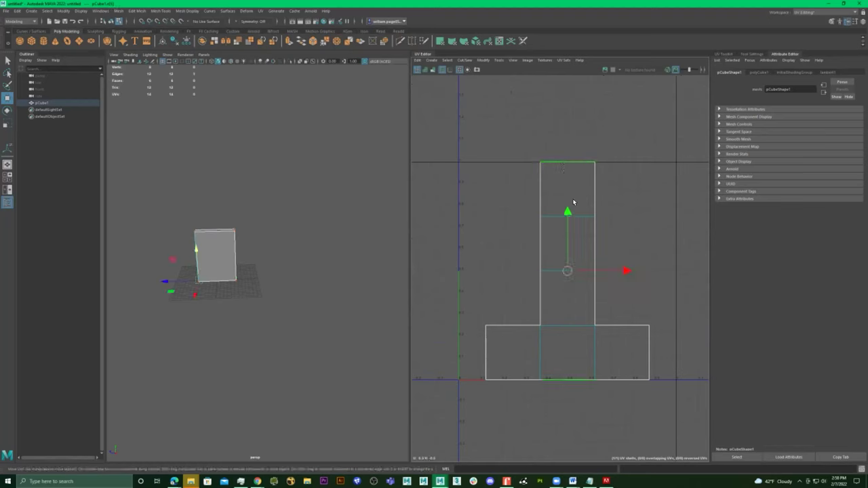
{"action": "mouse_move", "coordinate": [569, 218]}
{"action": "left_mouse_down"}
{"action": "mouse_move", "coordinate": [567, 242]}
{"action": "mouse_move", "coordinate": [564, 181]}
{"action": "mouse_move", "coordinate": [564, 229]}
{"action": "left_mouse_up"}
{"action": "key", "text": "ctrl+z"}
{"action": "left_click_drag", "start_coordinate": [241, 242], "coordinate": [285, 245], "text": "alt"}
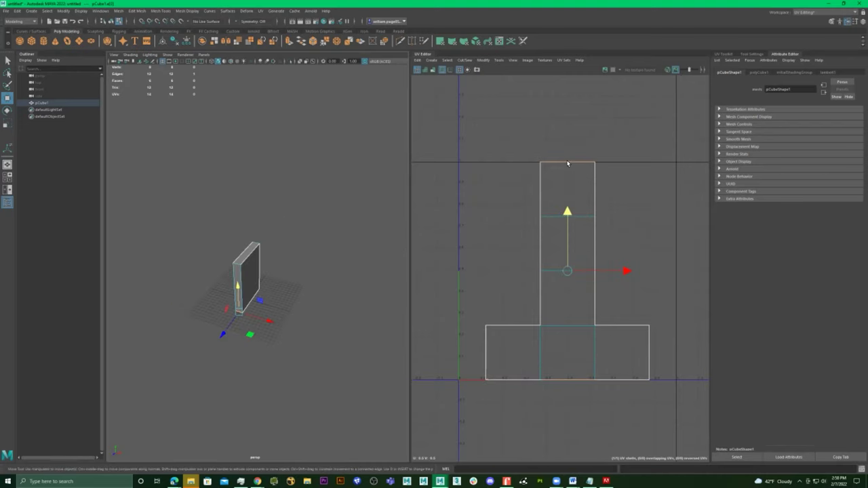
{"action": "scroll", "coordinate": [335, 245], "scroll_direction": "up", "scroll_amount": 6}
{"action": "left_click_drag", "start_coordinate": [276, 265], "coordinate": [321, 223], "text": "alt"}
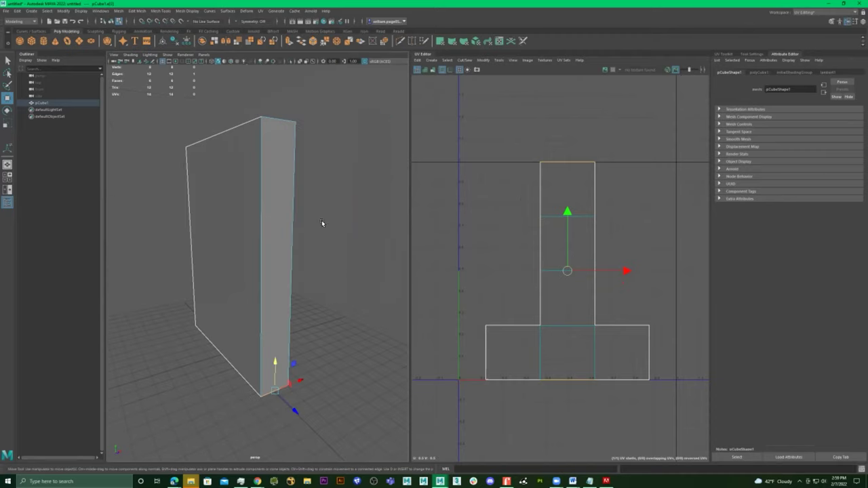
Switch to face selection, select the uppermost UV face of the shell, and examine the matching side of the box
{"action": "right_click_drag", "start_coordinate": [562, 192], "coordinate": [563, 213]}
{"action": "left_click", "coordinate": [566, 194]}
{"action": "left_click_drag", "start_coordinate": [316, 292], "coordinate": [347, 267], "text": "alt"}
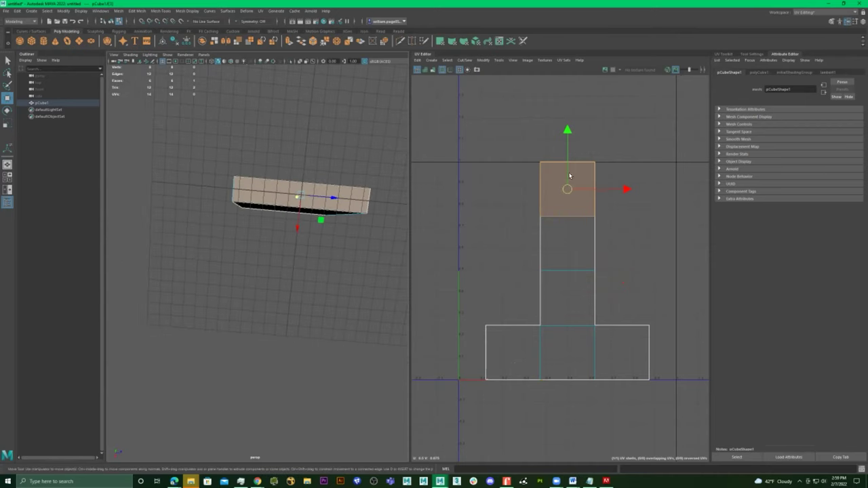
{"action": "left_click_drag", "start_coordinate": [309, 205], "coordinate": [308, 206], "text": "alt"}
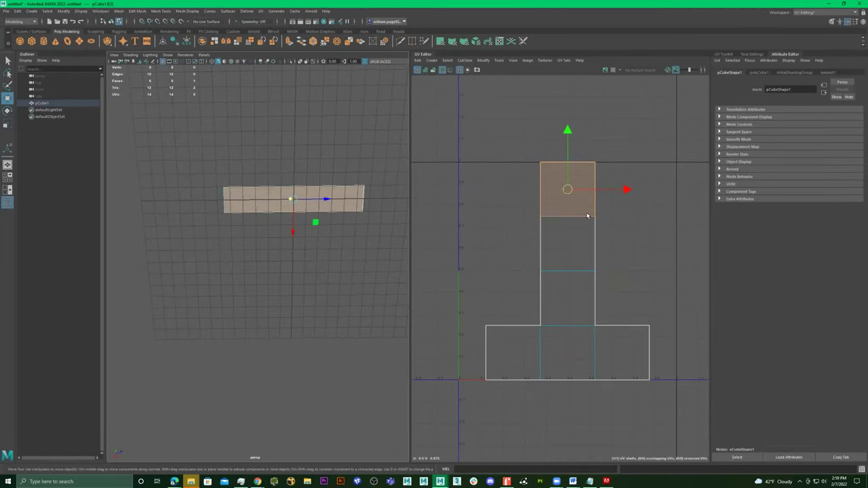
Select the remaining UV faces one at a time and identify the matching side of the box for each
{"action": "left_click", "coordinate": [584, 245]}
{"action": "left_click", "coordinate": [571, 295]}
{"action": "left_click", "coordinate": [563, 343]}
{"action": "left_click", "coordinate": [520, 352]}
{"action": "left_click", "coordinate": [621, 351]}
{"action": "left_click_drag", "start_coordinate": [309, 203], "coordinate": [238, 229], "text": "alt"}
{"action": "left_click", "coordinate": [295, 256]}
{"action": "left_click", "coordinate": [238, 228]}
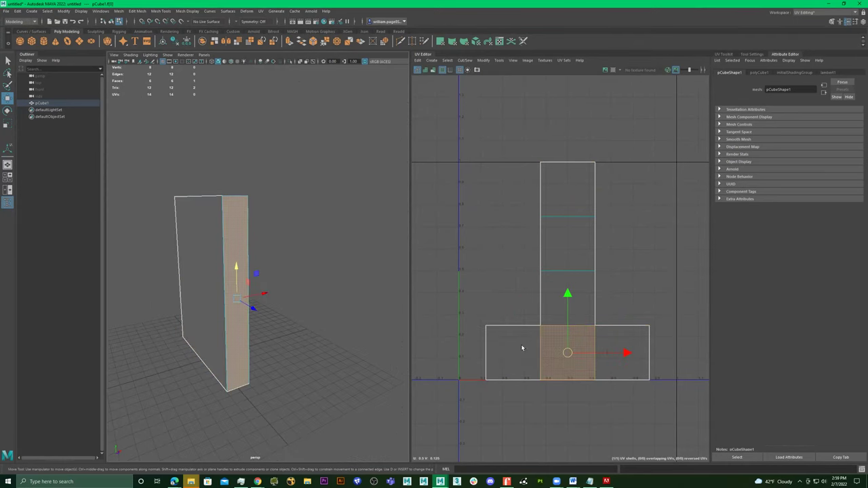
{"action": "left_click_drag", "start_coordinate": [222, 260], "coordinate": [263, 254], "text": "alt"}
{"action": "left_click", "coordinate": [262, 254]}
{"action": "left_click_drag", "start_coordinate": [313, 246], "coordinate": [270, 256], "text": "alt"}
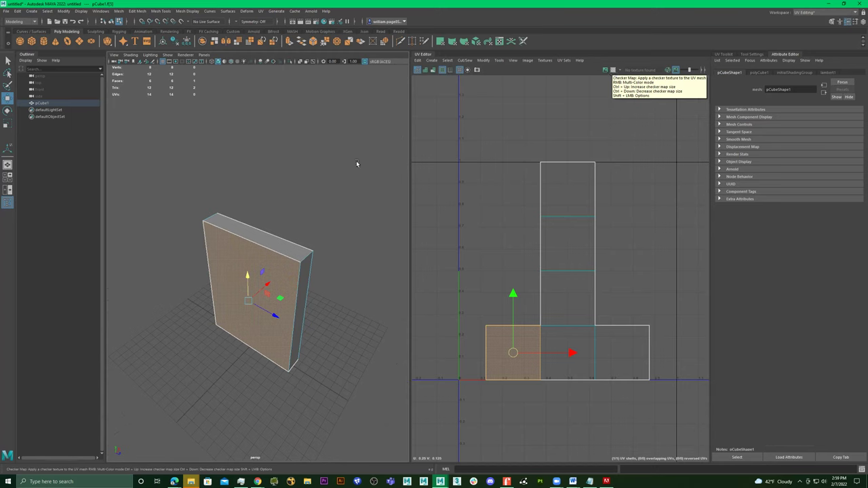
Apply the checker map to the box and show its texture image behind the UV shell
{"action": "mouse_move", "coordinate": [287, 195]}
{"action": "left_mouse_down", "text": "alt"}
{"action": "mouse_move", "coordinate": [318, 190]}
{"action": "mouse_move", "coordinate": [277, 182]}
{"action": "mouse_move", "coordinate": [254, 189]}
{"action": "mouse_move", "coordinate": [256, 202]}
{"action": "mouse_move", "coordinate": [232, 187]}
{"action": "mouse_move", "coordinate": [322, 184]}
{"action": "mouse_move", "coordinate": [266, 207]}
{"action": "mouse_move", "coordinate": [242, 241]}
{"action": "mouse_move", "coordinate": [204, 253]}
{"action": "mouse_move", "coordinate": [240, 247]}
{"action": "mouse_move", "coordinate": [232, 217]}
{"action": "mouse_move", "coordinate": [292, 203]}
{"action": "left_mouse_up", "text": "alt"}
{"action": "left_click", "coordinate": [266, 207]}
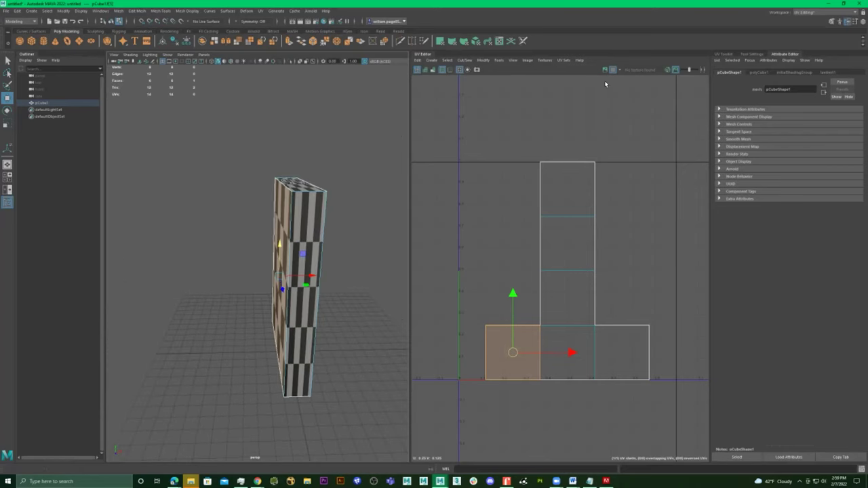
{"action": "left_click", "coordinate": [606, 71]}
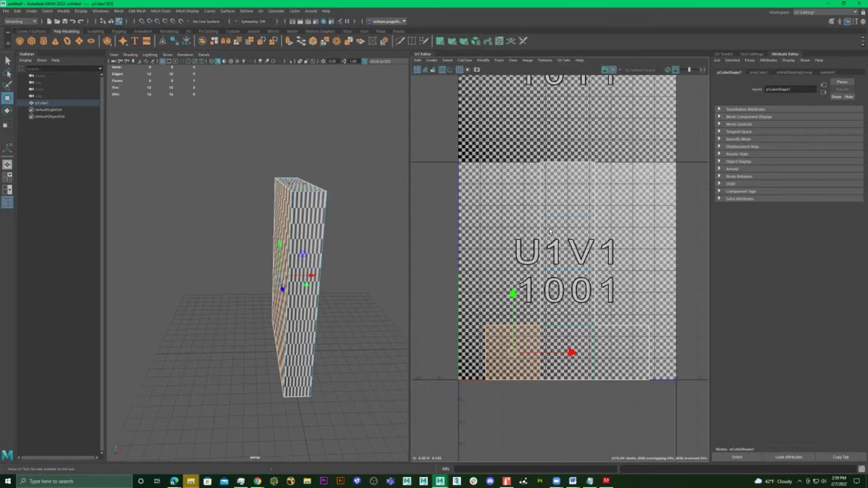
Compare the checker pattern on the box's large side face with its square area in the UV layout
{"action": "left_click", "coordinate": [279, 261]}
{"action": "left_click_drag", "start_coordinate": [279, 261], "coordinate": [317, 257], "text": "alt"}
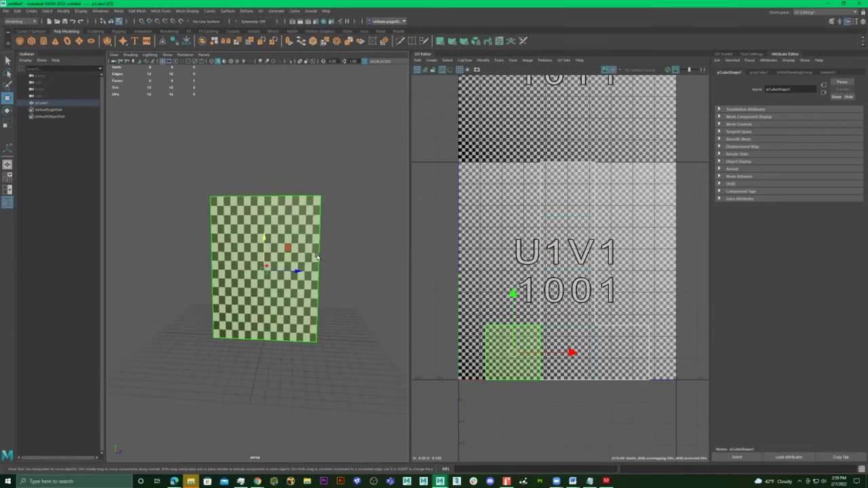
{"action": "left_click", "coordinate": [427, 271]}
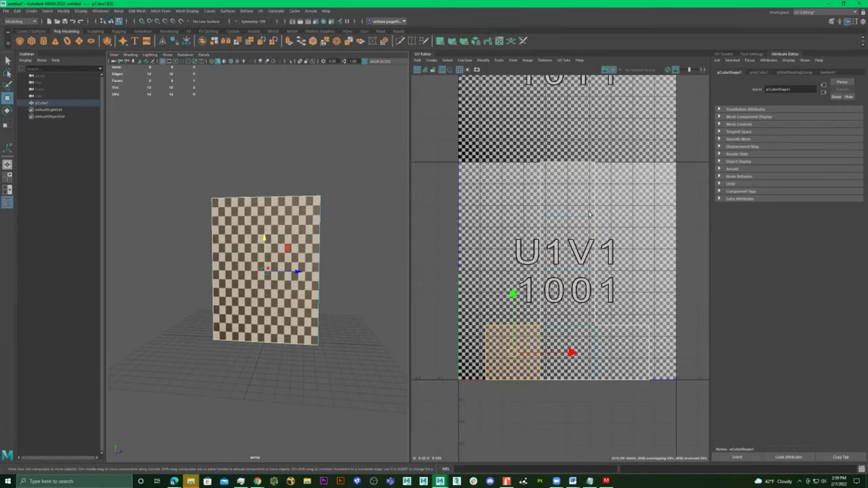
{"action": "left_click_drag", "start_coordinate": [307, 238], "coordinate": [314, 259], "text": "alt"}
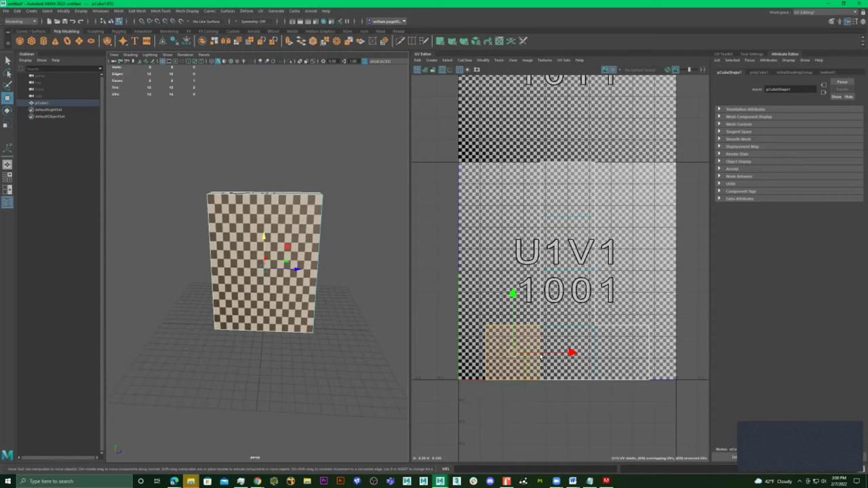
{"action": "left_click", "coordinate": [526, 325]}
{"action": "left_click_drag", "start_coordinate": [223, 224], "coordinate": [248, 246], "text": "alt"}
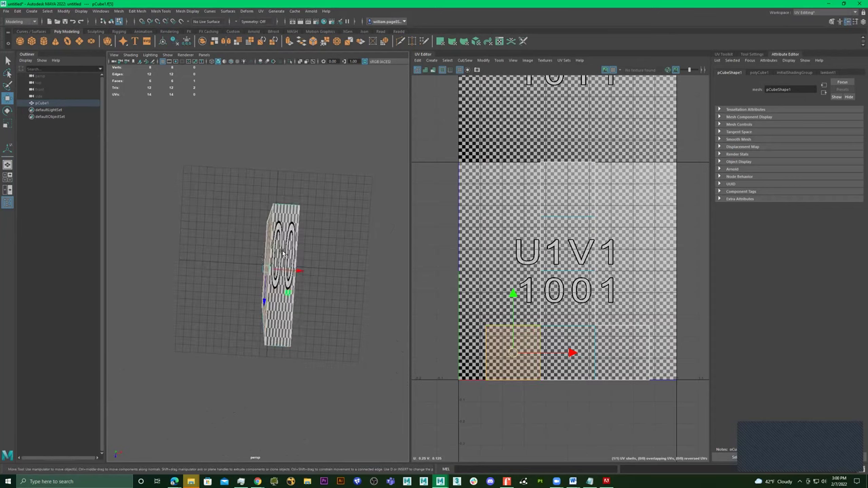
Select the box's top face and compare its checker pattern with the corresponding area of the texture image
{"action": "left_click", "coordinate": [289, 242]}
{"action": "left_click", "coordinate": [366, 254]}
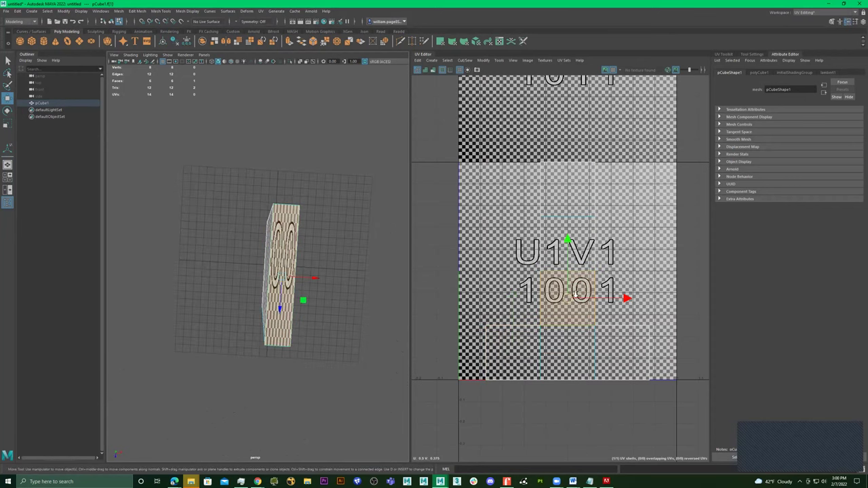
{"action": "scroll", "coordinate": [575, 293], "scroll_direction": "up", "scroll_amount": 2}
{"action": "left_click", "coordinate": [575, 298]}
{"action": "mouse_move", "coordinate": [302, 251]}
{"action": "left_mouse_down", "text": "alt"}
{"action": "mouse_move", "coordinate": [306, 237]}
{"action": "mouse_move", "coordinate": [303, 245]}
{"action": "mouse_move", "coordinate": [321, 249]}
{"action": "mouse_move", "coordinate": [309, 263]}
{"action": "left_mouse_up", "text": "alt"}
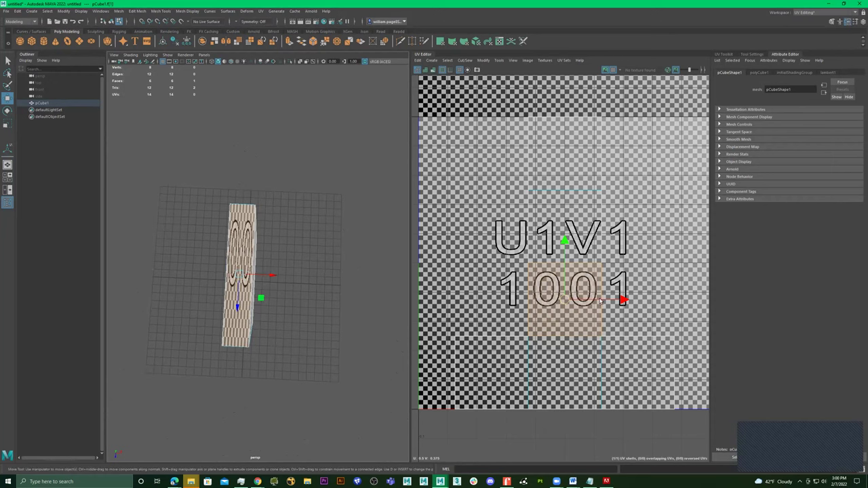
{"action": "left_click_drag", "start_coordinate": [271, 301], "coordinate": [354, 234], "text": "alt"}
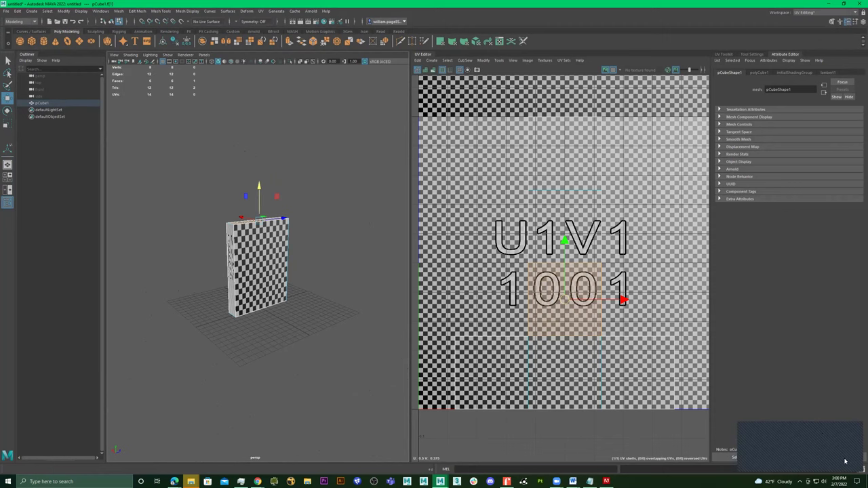
{"action": "left_click_drag", "start_coordinate": [333, 226], "coordinate": [367, 203], "text": "alt"}
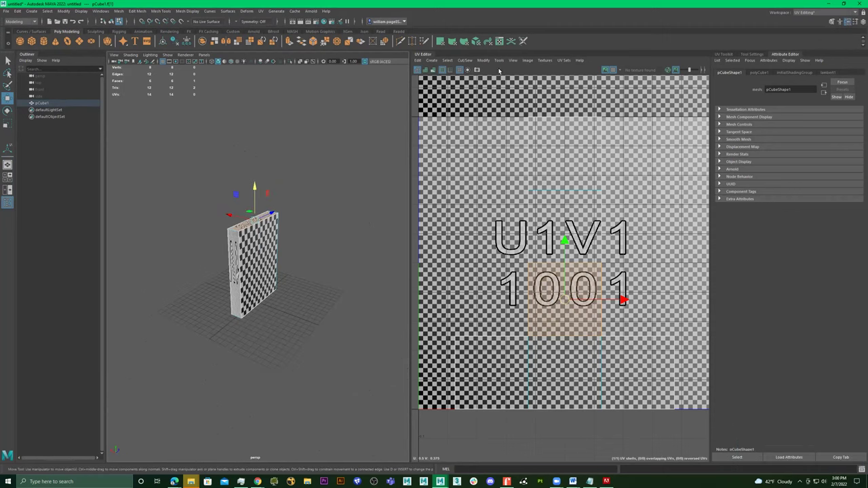
Hide the texture image and move the top face's UVs upward and slightly left in the layout
{"action": "left_click", "coordinate": [606, 70]}
{"action": "left_click_drag", "start_coordinate": [322, 228], "coordinate": [262, 253], "text": "alt"}
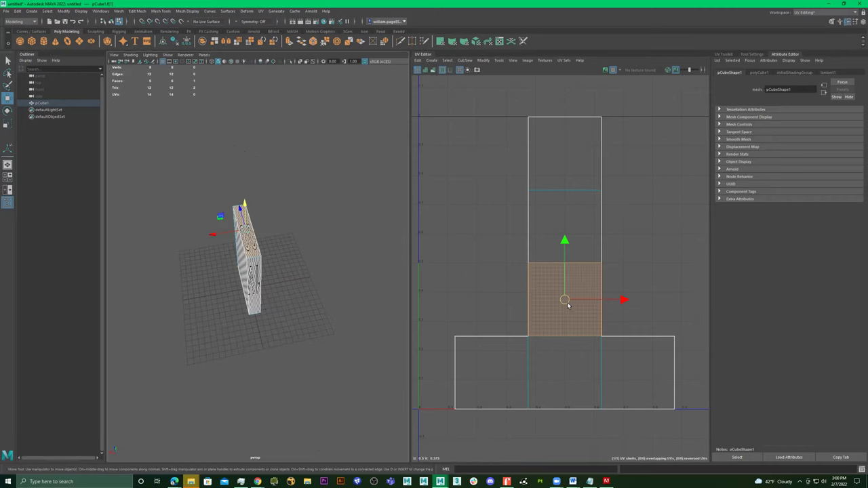
{"action": "left_click_drag", "start_coordinate": [567, 303], "coordinate": [561, 281]}
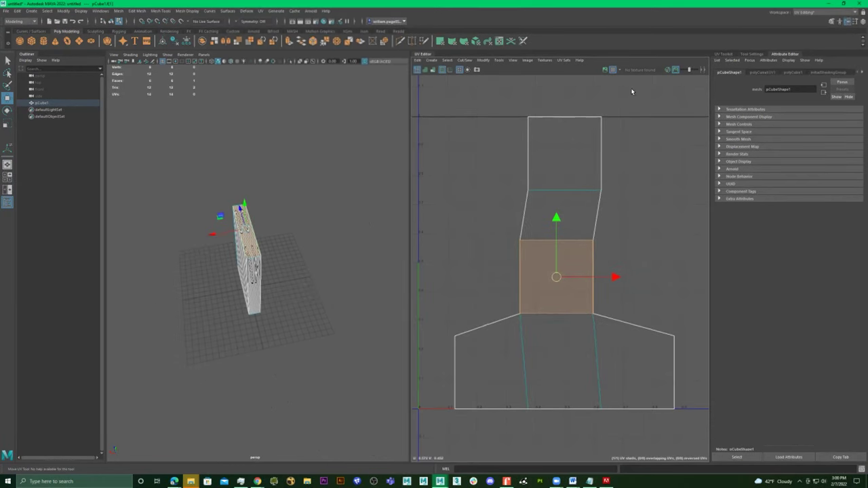
Show the texture image again, reposition the top face's UVs over it, and inspect the checker pattern on the box
{"action": "left_click", "coordinate": [604, 70]}
{"action": "left_click_drag", "start_coordinate": [243, 242], "coordinate": [288, 238], "text": "alt"}
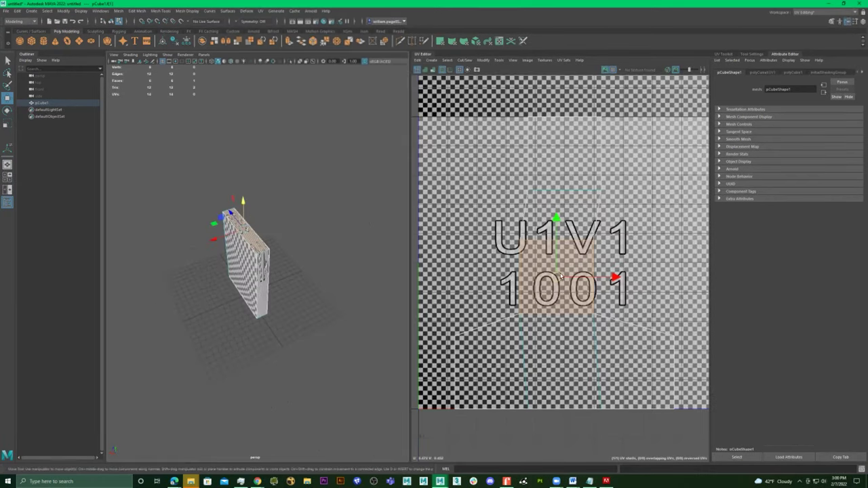
{"action": "mouse_move", "coordinate": [552, 278]}
{"action": "left_mouse_down"}
{"action": "mouse_move", "coordinate": [568, 261]}
{"action": "mouse_move", "coordinate": [531, 259]}
{"action": "mouse_move", "coordinate": [576, 266]}
{"action": "mouse_move", "coordinate": [548, 272]}
{"action": "mouse_move", "coordinate": [587, 278]}
{"action": "mouse_move", "coordinate": [549, 262]}
{"action": "mouse_move", "coordinate": [564, 273]}
{"action": "left_mouse_up"}
{"action": "left_click_drag", "start_coordinate": [244, 269], "coordinate": [264, 254], "text": "alt"}
{"action": "mouse_move", "coordinate": [566, 265]}
{"action": "left_mouse_down"}
{"action": "mouse_move", "coordinate": [577, 270]}
{"action": "mouse_move", "coordinate": [547, 268]}
{"action": "mouse_move", "coordinate": [502, 229]}
{"action": "mouse_move", "coordinate": [580, 248]}
{"action": "mouse_move", "coordinate": [558, 256]}
{"action": "mouse_move", "coordinate": [581, 273]}
{"action": "mouse_move", "coordinate": [563, 275]}
{"action": "left_mouse_up"}
{"action": "scroll", "coordinate": [619, 301], "scroll_direction": "down", "scroll_amount": 2}
{"action": "left_click_drag", "start_coordinate": [206, 199], "coordinate": [390, 224], "text": "alt"}
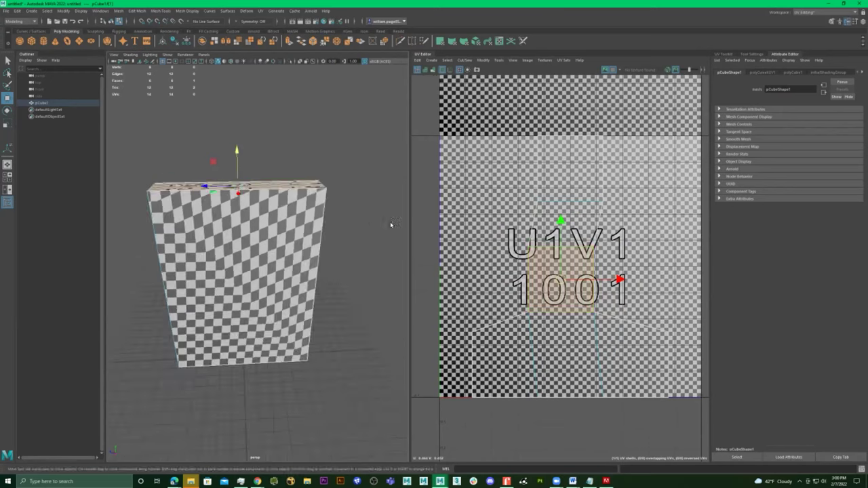
Hide the texture image and return the box to object mode
{"action": "left_click", "coordinate": [606, 71]}
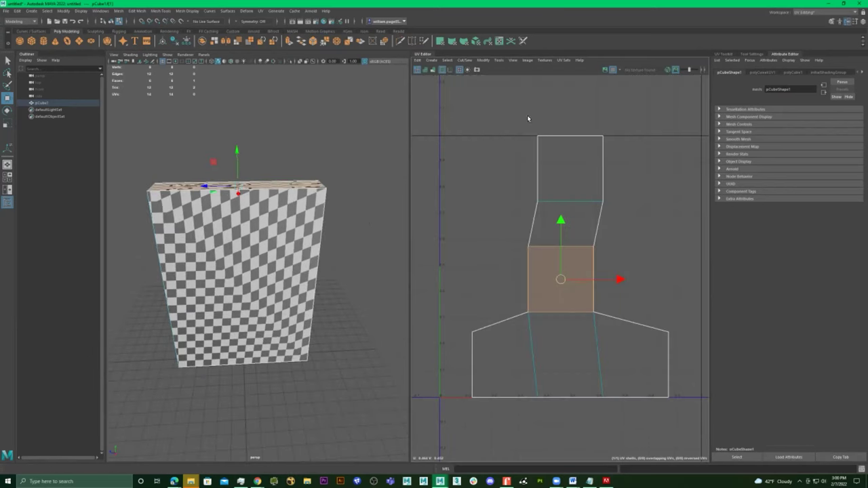
{"action": "scroll", "coordinate": [271, 202], "scroll_direction": "down", "scroll_amount": 2}
{"action": "right_click_drag", "start_coordinate": [265, 217], "coordinate": [362, 147]}
{"action": "scroll", "coordinate": [312, 187], "scroll_direction": "down", "scroll_amount": 3}
{"action": "left_click_drag", "start_coordinate": [312, 187], "coordinate": [279, 223], "text": "alt"}
{"action": "right_click_drag", "start_coordinate": [278, 247], "coordinate": [352, 171]}
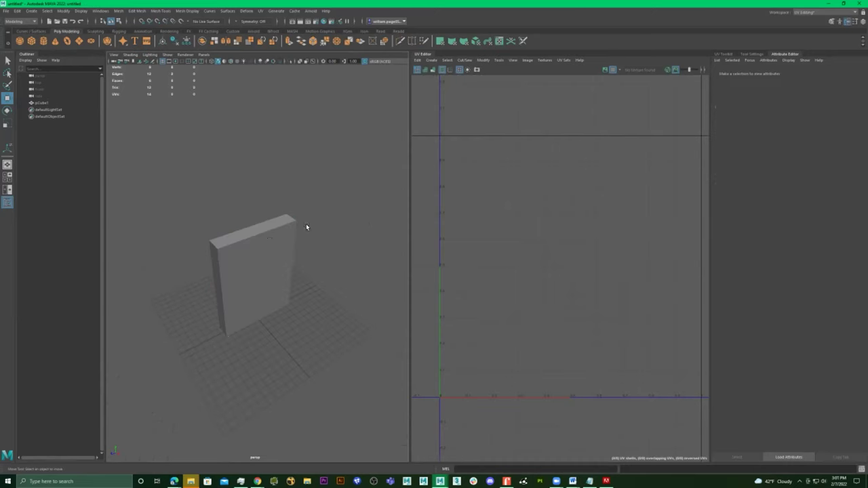
Select the box and apply an automatic UV projection to it
{"action": "left_click", "coordinate": [270, 237]}
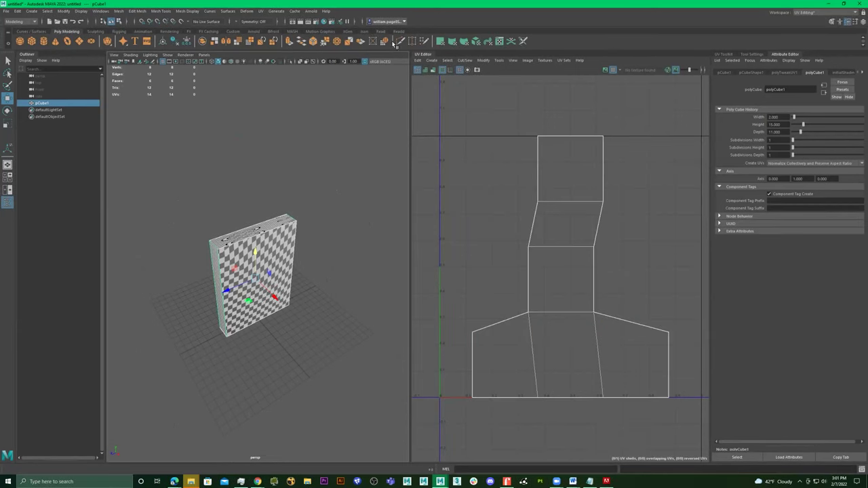
{"action": "left_click", "coordinate": [261, 12]}
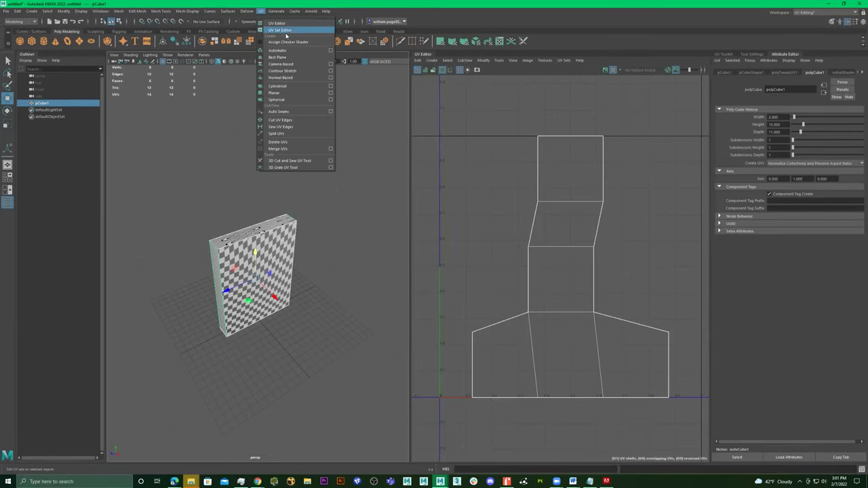
{"action": "left_click", "coordinate": [296, 50]}
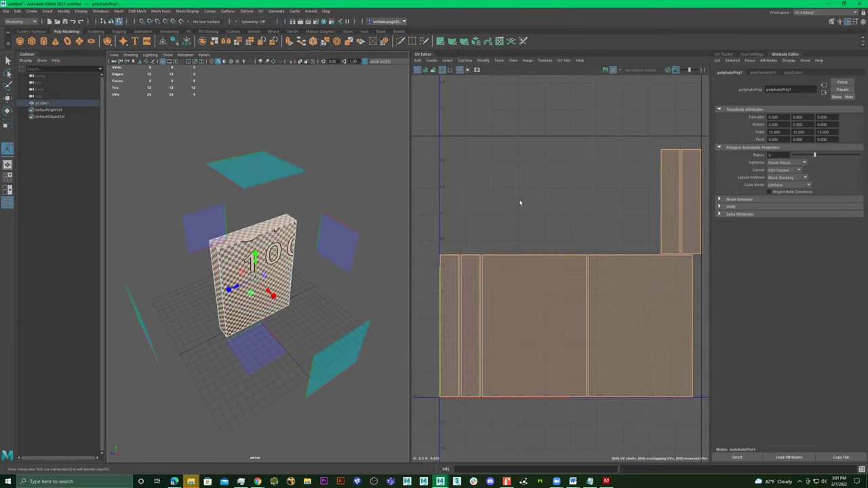
Examine the automatic projection planes around the box from several sides and match the narrow side face to its UV shell
{"action": "scroll", "coordinate": [563, 221], "scroll_direction": "down", "scroll_amount": 2}
{"action": "left_click_drag", "start_coordinate": [286, 238], "coordinate": [240, 211], "text": "alt"}
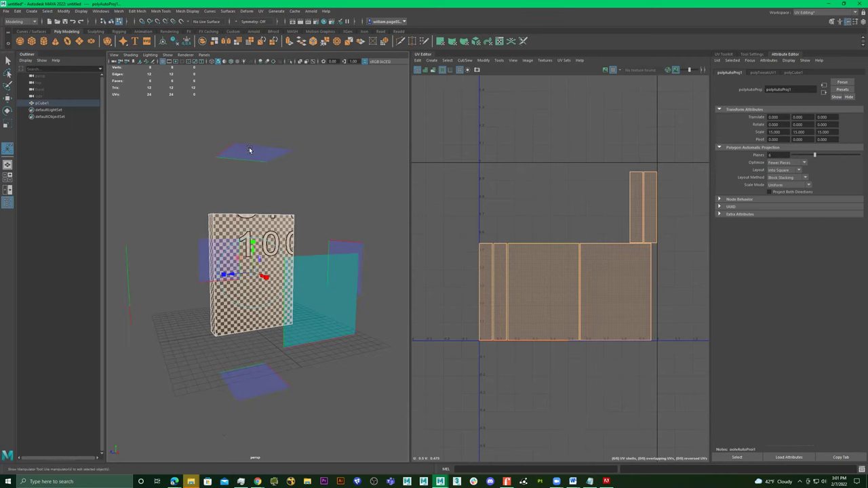
{"action": "left_click_drag", "start_coordinate": [277, 188], "coordinate": [267, 196], "text": "alt"}
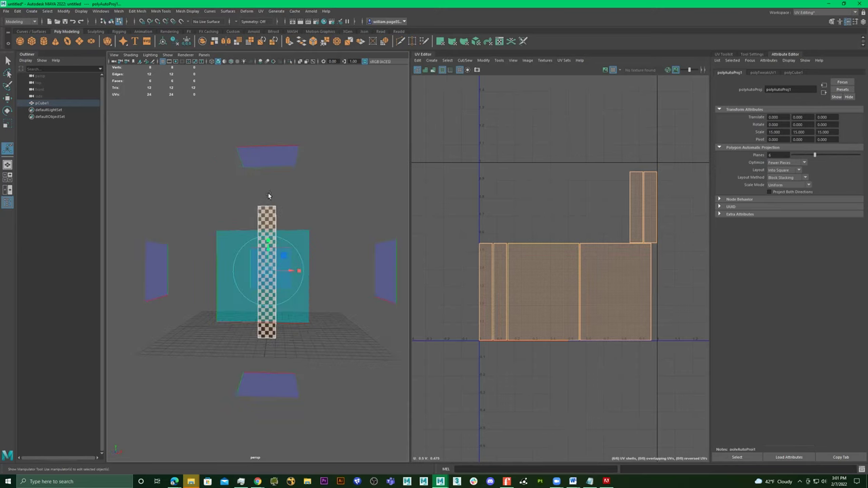
{"action": "scroll", "coordinate": [254, 213], "scroll_direction": "up", "scroll_amount": 1}
{"action": "mouse_move", "coordinate": [322, 203]}
{"action": "left_mouse_down", "text": "alt"}
{"action": "mouse_move", "coordinate": [320, 213]}
{"action": "mouse_move", "coordinate": [175, 196]}
{"action": "mouse_move", "coordinate": [181, 155]}
{"action": "mouse_move", "coordinate": [292, 204]}
{"action": "mouse_move", "coordinate": [329, 210]}
{"action": "left_mouse_up", "text": "alt"}
{"action": "scroll", "coordinate": [300, 217], "scroll_direction": "up", "scroll_amount": 2}
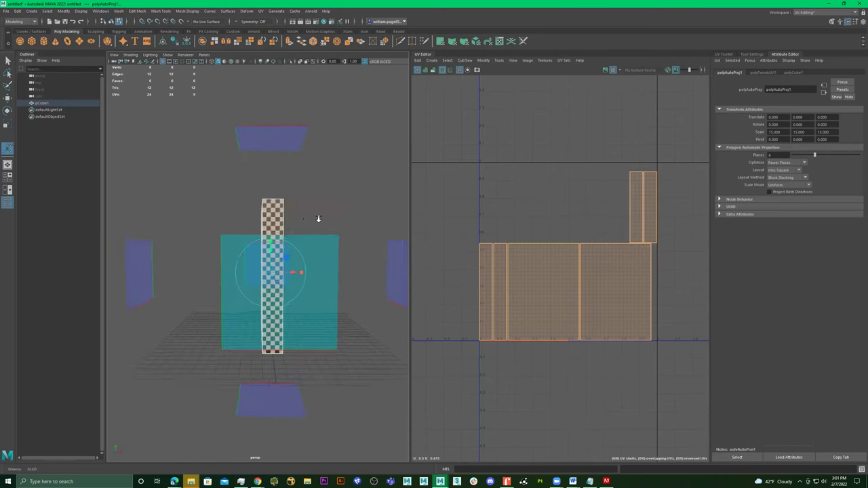
{"action": "scroll", "coordinate": [318, 218], "scroll_direction": "up", "scroll_amount": 4}
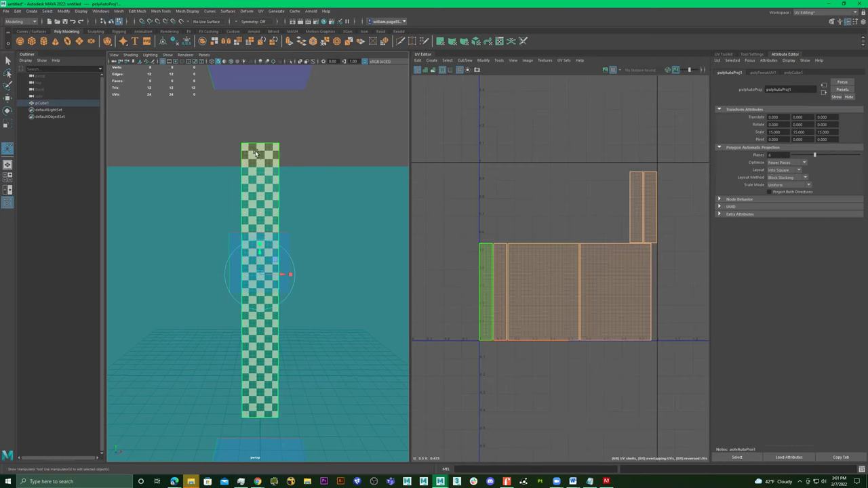
{"action": "left_click", "coordinate": [257, 158]}
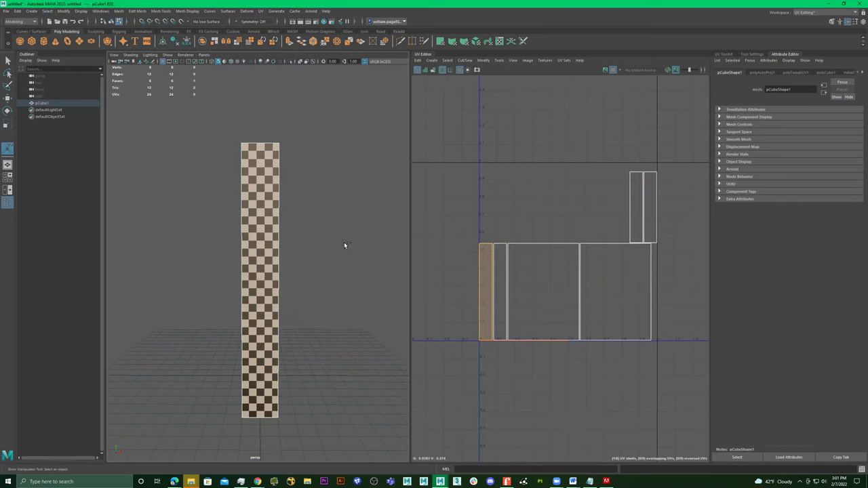
{"action": "key", "text": "ctrl+z"}
{"action": "right_click_drag", "start_coordinate": [342, 242], "coordinate": [252, 240], "text": "alt"}
{"action": "left_click_drag", "start_coordinate": [252, 240], "coordinate": [348, 241], "text": "alt"}
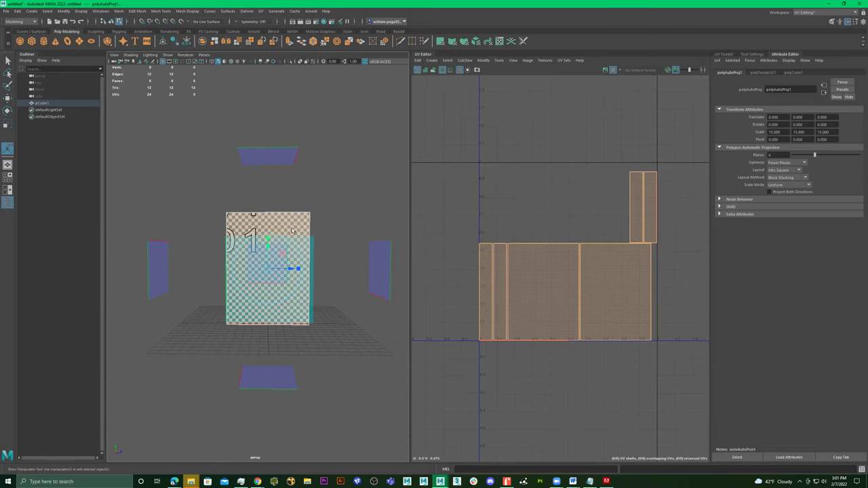
Show the texture image behind the new UV layout and compare it with the checker pattern on the box's large front face
{"action": "left_click_drag", "start_coordinate": [268, 236], "coordinate": [220, 246], "text": "alt"}
{"action": "scroll", "coordinate": [300, 240], "scroll_direction": "up", "scroll_amount": 5}
{"action": "left_click_drag", "start_coordinate": [297, 236], "coordinate": [315, 233], "text": "alt"}
{"action": "left_click", "coordinate": [605, 70]}
{"action": "left_click_drag", "start_coordinate": [232, 235], "coordinate": [345, 230], "text": "alt"}
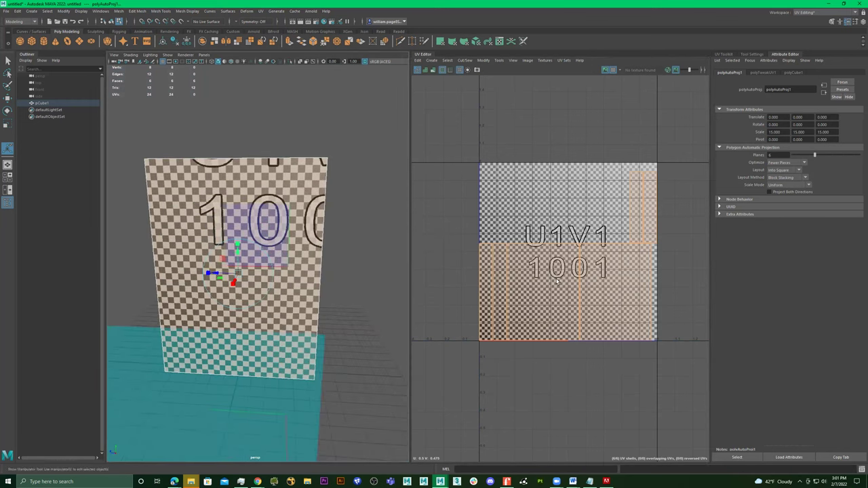
{"action": "left_click_drag", "start_coordinate": [234, 254], "coordinate": [255, 221], "text": "alt"}
{"action": "scroll", "coordinate": [266, 240], "scroll_direction": "down", "scroll_amount": 3}
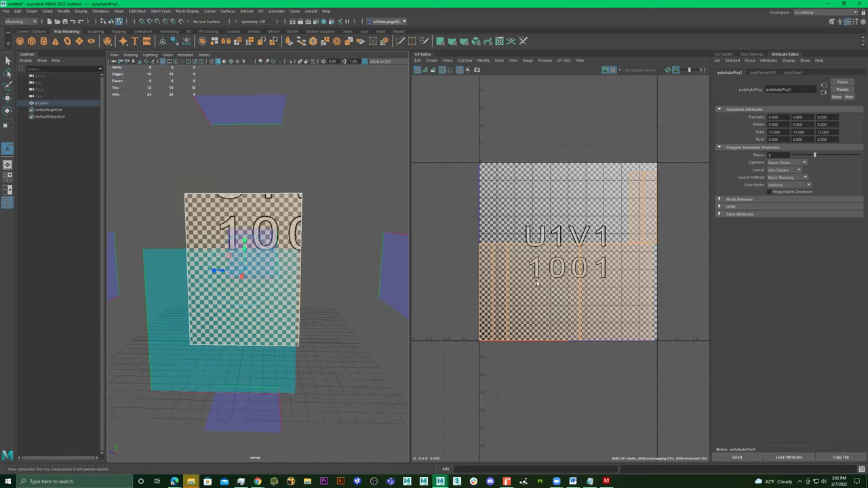
{"action": "left_click_drag", "start_coordinate": [285, 231], "coordinate": [304, 240], "text": "alt"}
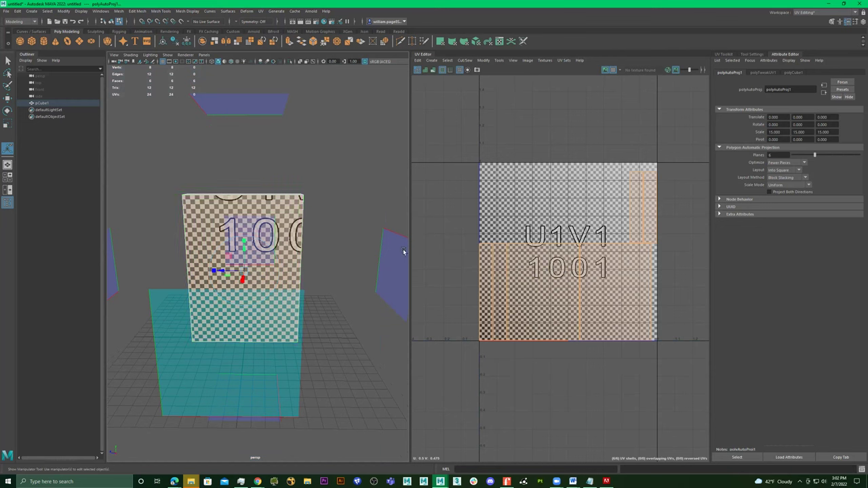
{"action": "left_click_drag", "start_coordinate": [364, 236], "coordinate": [464, 263], "text": "alt"}
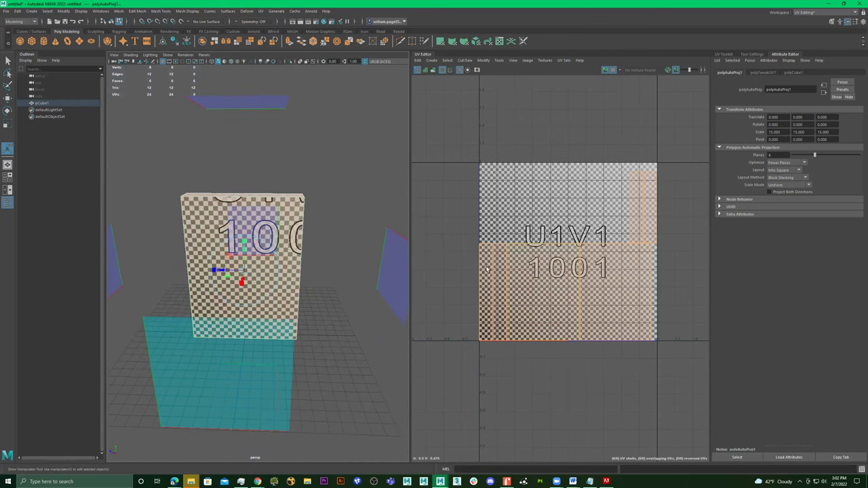
Select the large front face, try narrowing its UVs horizontally to see the checker distortion, and undo the scaling
{"action": "key", "text": "q"}
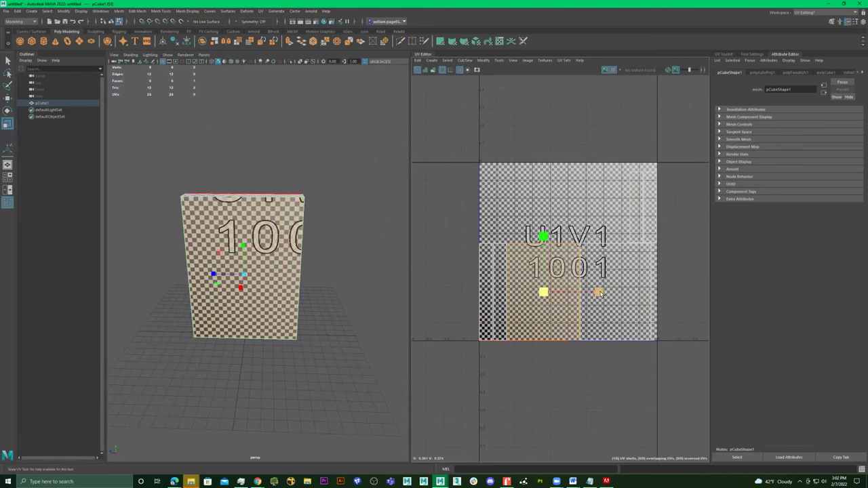
{"action": "left_click_drag", "start_coordinate": [600, 292], "coordinate": [554, 293]}
{"action": "mouse_move", "coordinate": [263, 237]}
{"action": "left_mouse_down", "text": "alt"}
{"action": "mouse_move", "coordinate": [231, 244]}
{"action": "mouse_move", "coordinate": [285, 232]}
{"action": "mouse_move", "coordinate": [270, 245]}
{"action": "mouse_move", "coordinate": [283, 223]}
{"action": "mouse_move", "coordinate": [323, 227]}
{"action": "mouse_move", "coordinate": [286, 232]}
{"action": "mouse_move", "coordinate": [275, 249]}
{"action": "left_mouse_up", "text": "alt"}
{"action": "key", "text": "ctrl+z"}
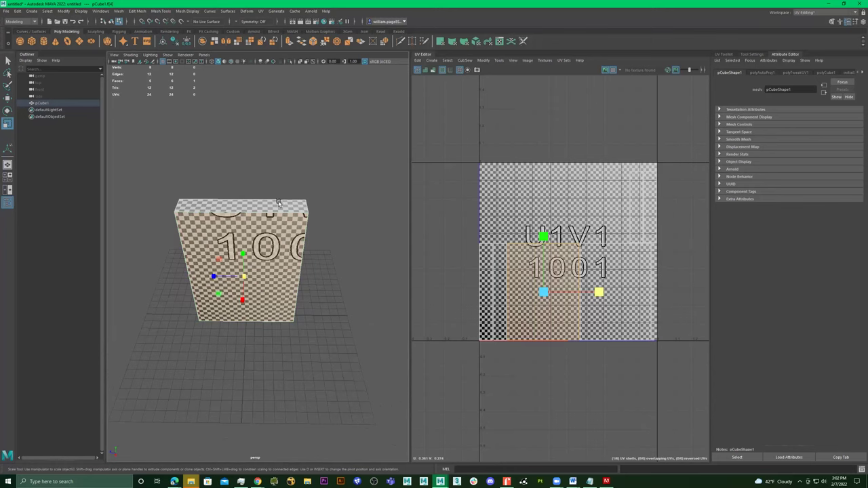
Try scaling the front face's UVs vertically, first shorter and then taller, undoing each change
{"action": "left_click_drag", "start_coordinate": [299, 265], "coordinate": [281, 246], "text": "alt"}
{"action": "middle_click_drag", "start_coordinate": [309, 242], "coordinate": [320, 237], "text": "alt"}
{"action": "right_click_drag", "start_coordinate": [298, 259], "coordinate": [478, 253], "text": "alt"}
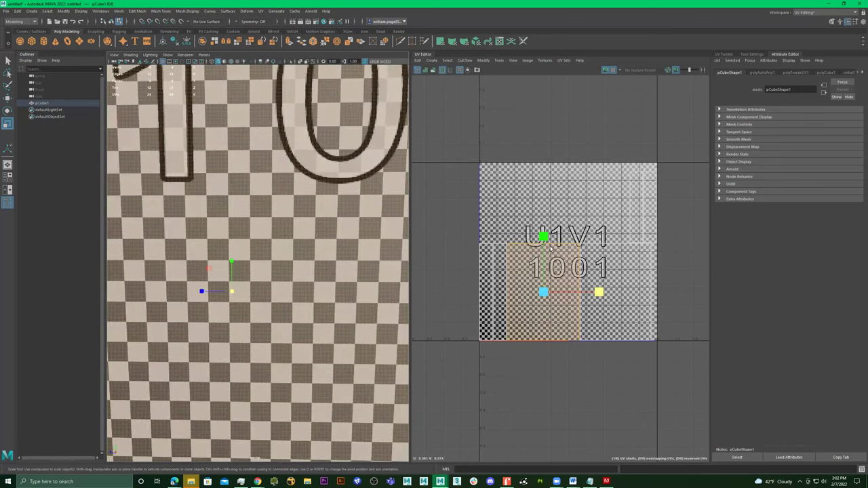
{"action": "left_click_drag", "start_coordinate": [545, 237], "coordinate": [544, 270]}
{"action": "key", "text": "ctrl+z"}
{"action": "left_click_drag", "start_coordinate": [542, 238], "coordinate": [542, 186]}
{"action": "key", "text": "ctrl+z"}
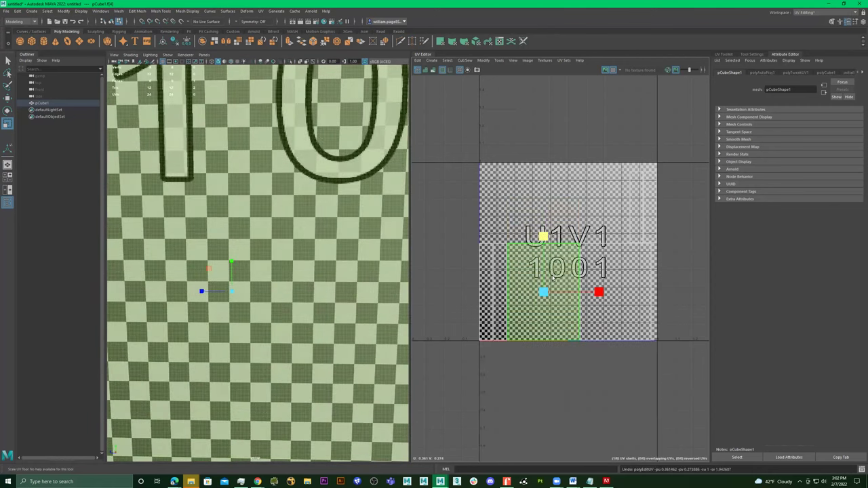
Move the front face's UVs over the U1V1 1001 lettering at the center of the texture image
{"action": "scroll", "coordinate": [291, 228], "scroll_direction": "down", "scroll_amount": 5}
{"action": "left_click_drag", "start_coordinate": [292, 259], "coordinate": [313, 269], "text": "alt"}
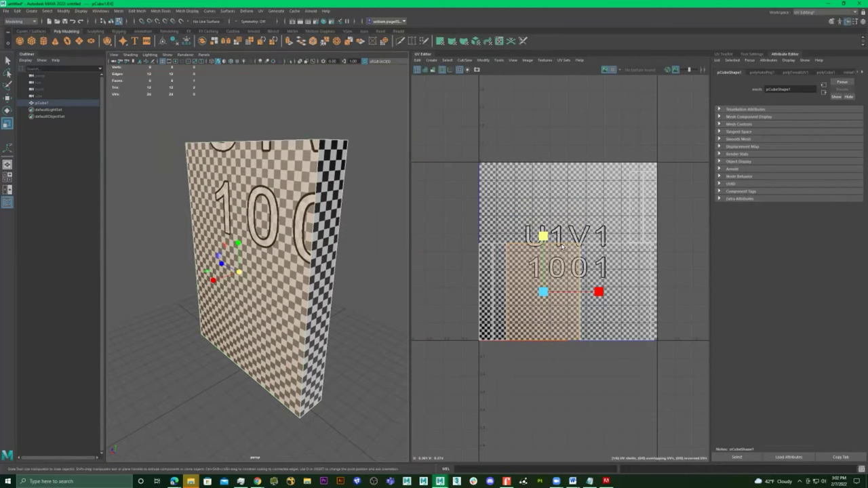
{"action": "left_click_drag", "start_coordinate": [351, 231], "coordinate": [298, 228], "text": "alt"}
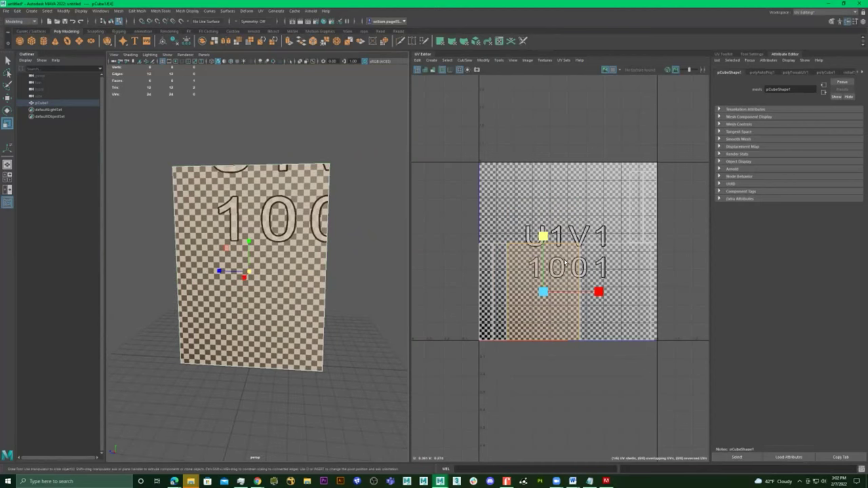
{"action": "key", "text": "w"}
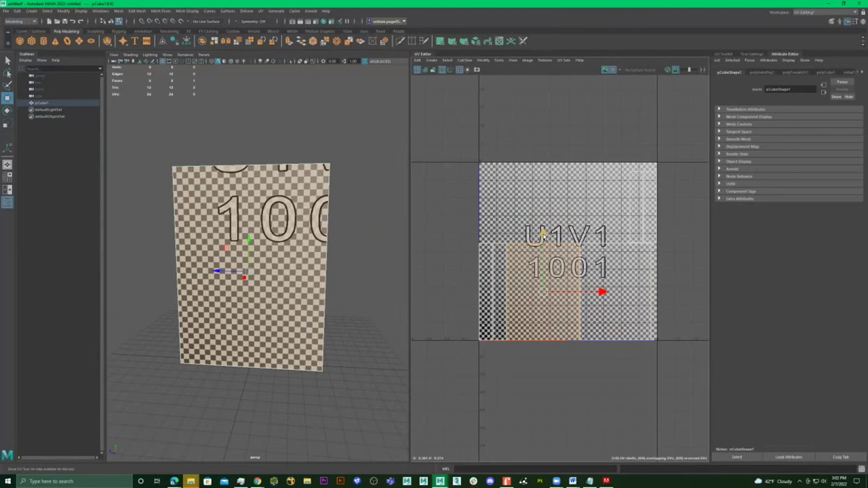
{"action": "left_click_drag", "start_coordinate": [543, 234], "coordinate": [578, 194]}
{"action": "mouse_move", "coordinate": [573, 254]}
{"action": "left_mouse_down"}
{"action": "mouse_move", "coordinate": [552, 252]}
{"action": "mouse_move", "coordinate": [560, 256]}
{"action": "left_mouse_up"}
{"action": "left_click", "coordinate": [268, 214]}
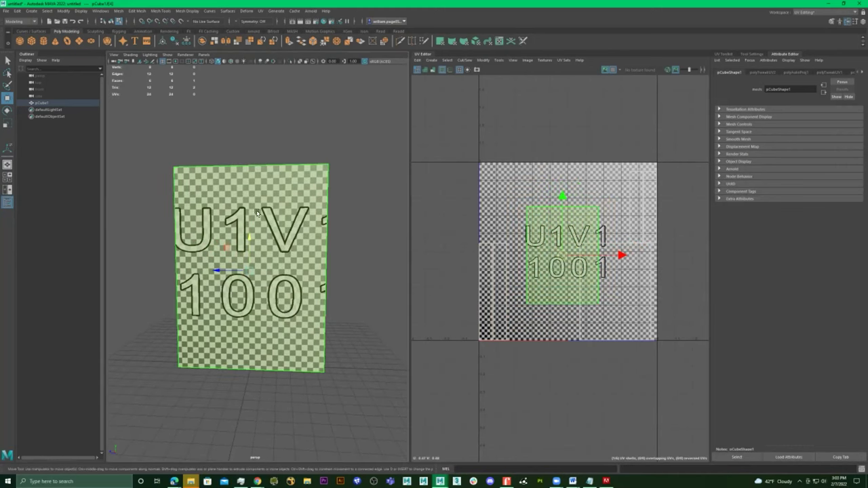
Try stretching the centered front face's UVs horizontally and squashing them vertically, undoing each change
{"action": "left_click_drag", "start_coordinate": [566, 259], "coordinate": [691, 260]}
{"action": "key", "text": "ctrl+z"}
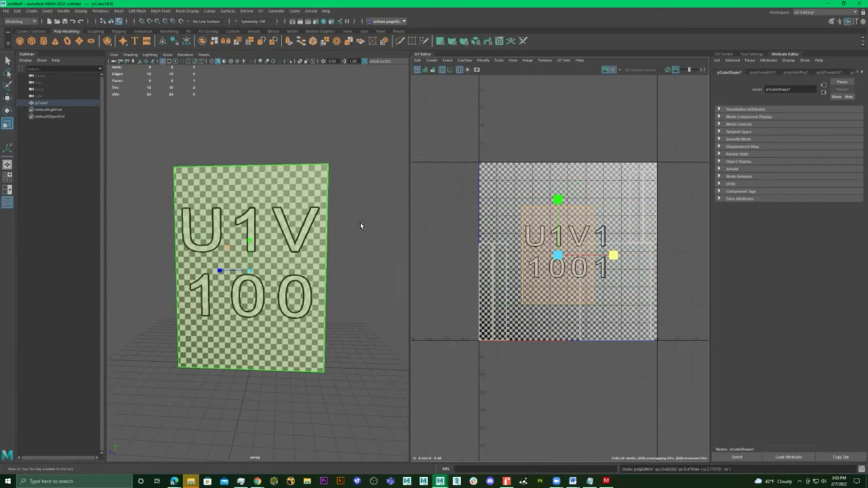
{"action": "scroll", "coordinate": [267, 226], "scroll_direction": "up", "scroll_amount": 4}
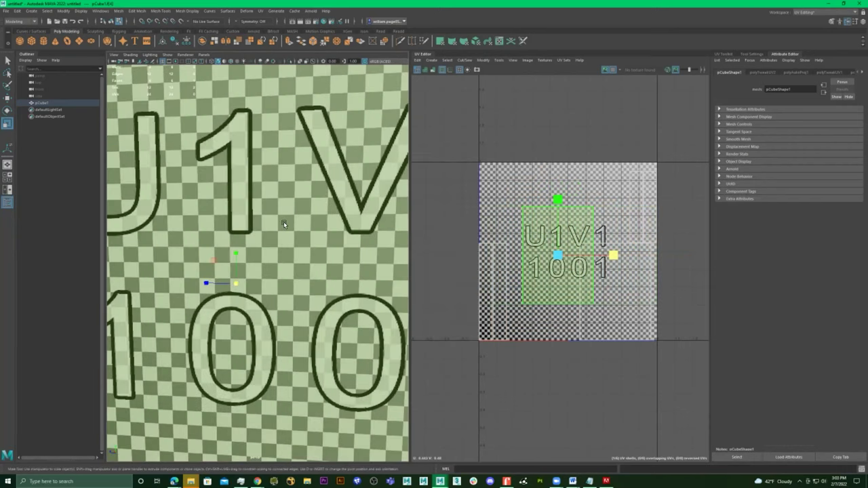
{"action": "right_click_drag", "start_coordinate": [263, 247], "coordinate": [554, 223], "text": "alt"}
{"action": "left_click_drag", "start_coordinate": [559, 202], "coordinate": [559, 241]}
{"action": "key", "text": "ctrl+z"}
Undo the front face's UV move and select the whole box in object mode
{"action": "right_click_drag", "start_coordinate": [284, 231], "coordinate": [207, 239], "text": "alt"}
{"action": "key", "text": "ctrl+z"}
{"action": "key", "text": "ctrl+z"}
{"action": "left_click_drag", "start_coordinate": [207, 239], "coordinate": [261, 241], "text": "alt"}
{"action": "right_click_drag", "start_coordinate": [252, 219], "coordinate": [332, 152]}
{"action": "left_click_drag", "start_coordinate": [244, 166], "coordinate": [339, 233], "text": "alt"}
{"action": "left_click", "coordinate": [314, 223]}
{"action": "left_click", "coordinate": [268, 241]}
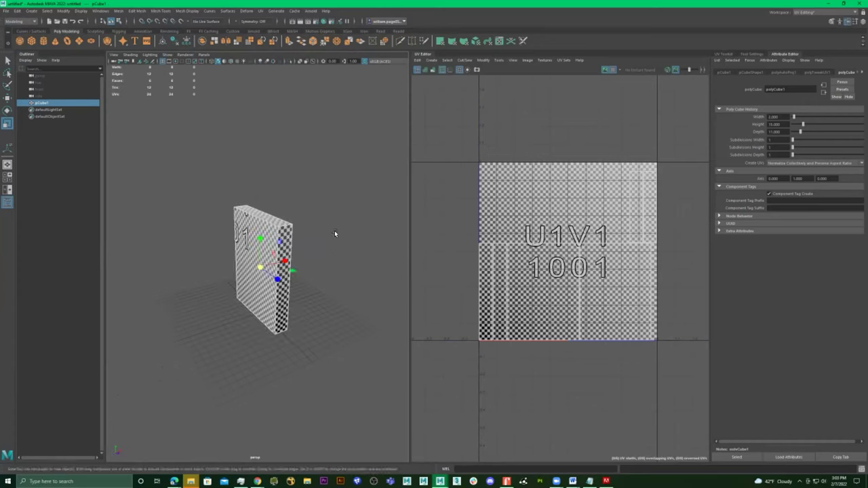
Switch the UV Editor to face selection and select the narrow side face at the left edge of the layout
{"action": "middle_click_drag", "start_coordinate": [339, 233], "coordinate": [325, 238], "text": "alt"}
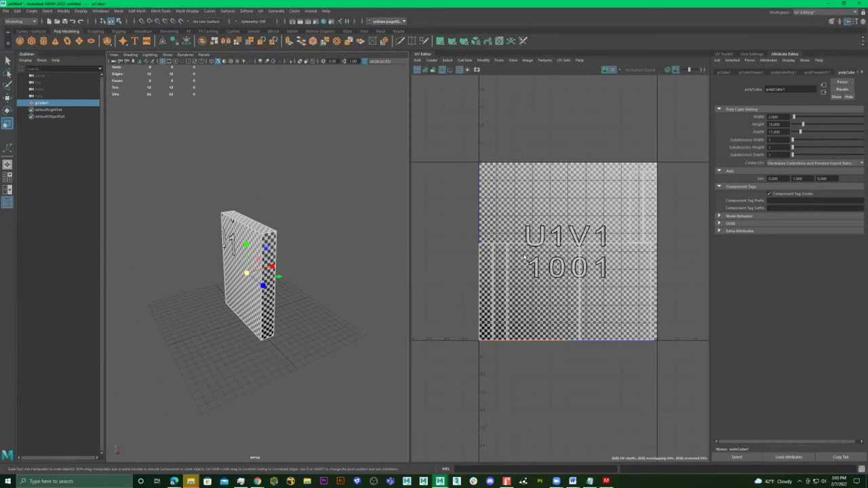
{"action": "left_click_drag", "start_coordinate": [273, 249], "coordinate": [280, 249], "text": "alt"}
{"action": "right_click_drag", "start_coordinate": [250, 236], "coordinate": [298, 233], "text": "alt"}
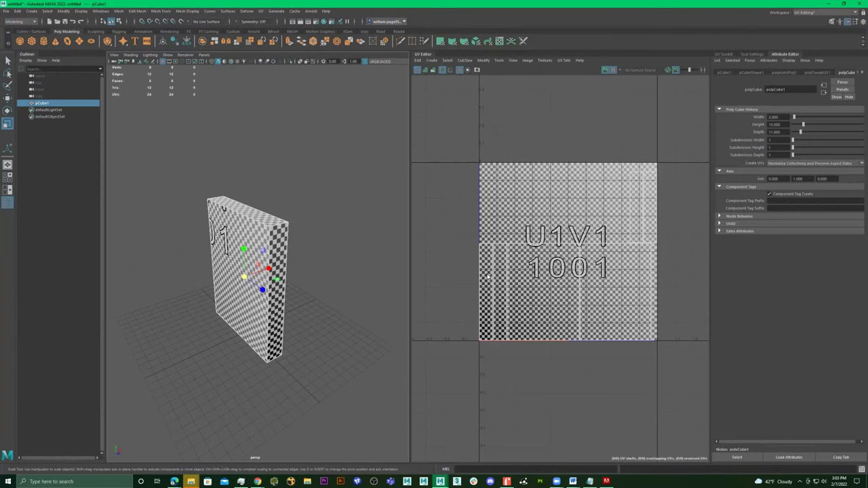
{"action": "right_click_drag", "start_coordinate": [488, 277], "coordinate": [488, 291]}
{"action": "left_click", "coordinate": [597, 271]}
{"action": "scroll", "coordinate": [586, 271], "scroll_direction": "down", "scroll_amount": 2}
{"action": "left_click", "coordinate": [570, 278]}
{"action": "scroll", "coordinate": [529, 275], "scroll_direction": "up", "scroll_amount": 2}
{"action": "left_click", "coordinate": [528, 275]}
Try moving the narrow side face's UVs left past the edge of the U1V1 tile, and undo the move
{"action": "left_click", "coordinate": [528, 275]}
{"action": "key", "text": "e"}
{"action": "key", "text": "w"}
{"action": "left_click_drag", "start_coordinate": [529, 281], "coordinate": [523, 284]}
{"action": "right_click_drag", "start_coordinate": [490, 281], "coordinate": [435, 273], "text": "alt"}
{"action": "middle_click_drag", "start_coordinate": [481, 266], "coordinate": [545, 265], "text": "alt"}
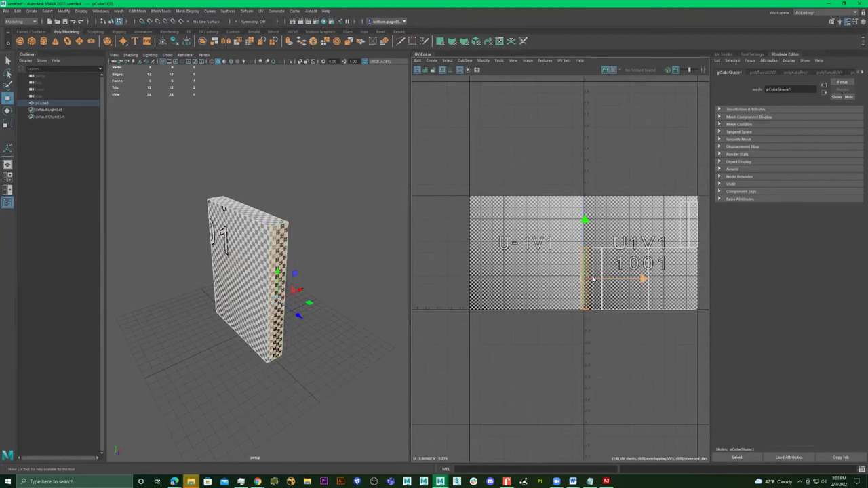
{"action": "key", "text": "ctrl+z"}
Examine the full extent of the UV grid and the position of the U1V1 tile within it
{"action": "middle_click_drag", "start_coordinate": [646, 232], "coordinate": [561, 234], "text": "alt"}
{"action": "scroll", "coordinate": [599, 270], "scroll_direction": "down", "scroll_amount": 5}
{"action": "scroll", "coordinate": [651, 264], "scroll_direction": "down", "scroll_amount": 2}
{"action": "scroll", "coordinate": [560, 234], "scroll_direction": "down", "scroll_amount": 2}
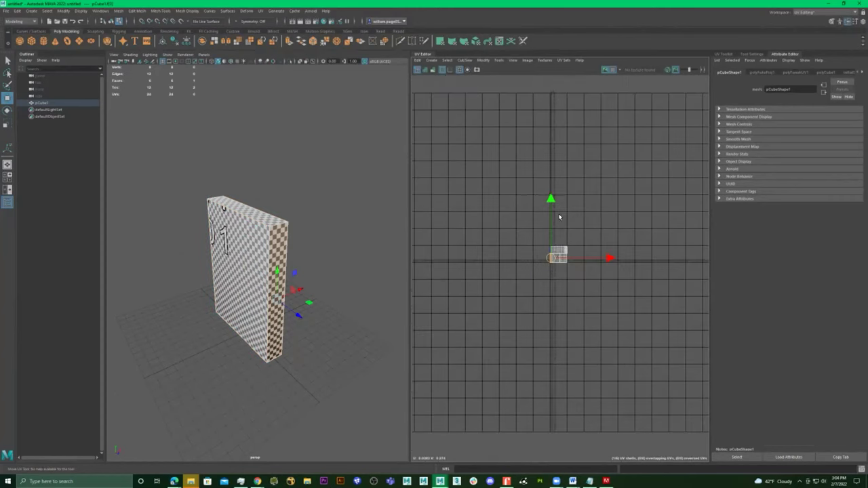
{"action": "scroll", "coordinate": [568, 329], "scroll_direction": "down", "scroll_amount": 2}
{"action": "scroll", "coordinate": [560, 283], "scroll_direction": "up", "scroll_amount": 5}
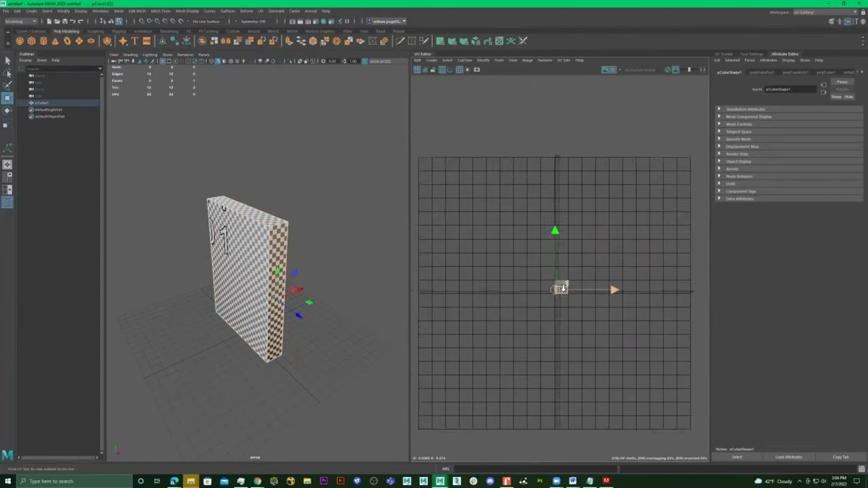
{"action": "scroll", "coordinate": [560, 283], "scroll_direction": "up", "scroll_amount": 2}
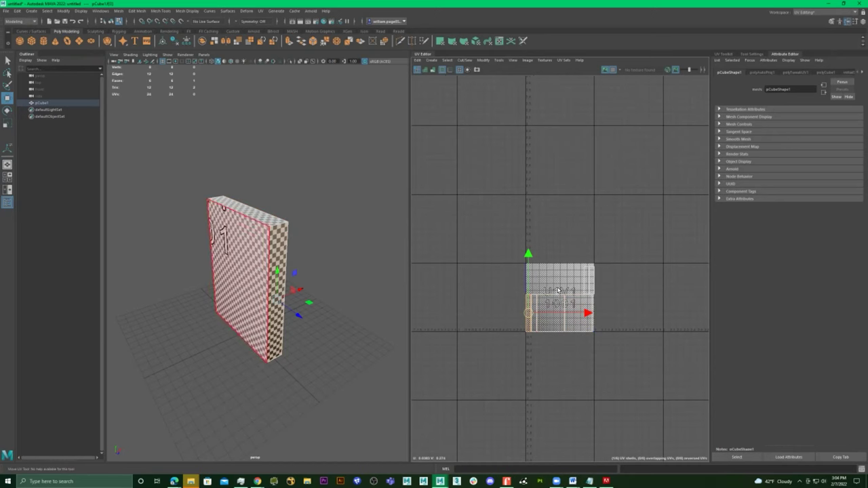
{"action": "scroll", "coordinate": [583, 297], "scroll_direction": "up", "scroll_amount": 3}
{"action": "scroll", "coordinate": [531, 272], "scroll_direction": "up", "scroll_amount": 1}
{"action": "middle_click_drag", "start_coordinate": [501, 307], "coordinate": [558, 271], "text": "alt"}
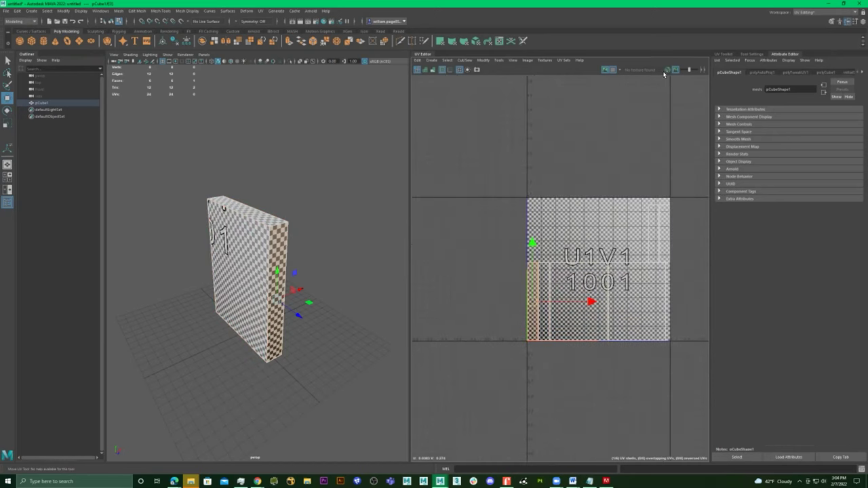
Toggle the texture image off and on, try nudging the narrow side face's UVs left, and undo the nudge
{"action": "left_click", "coordinate": [605, 71]}
{"action": "left_click", "coordinate": [605, 70]}
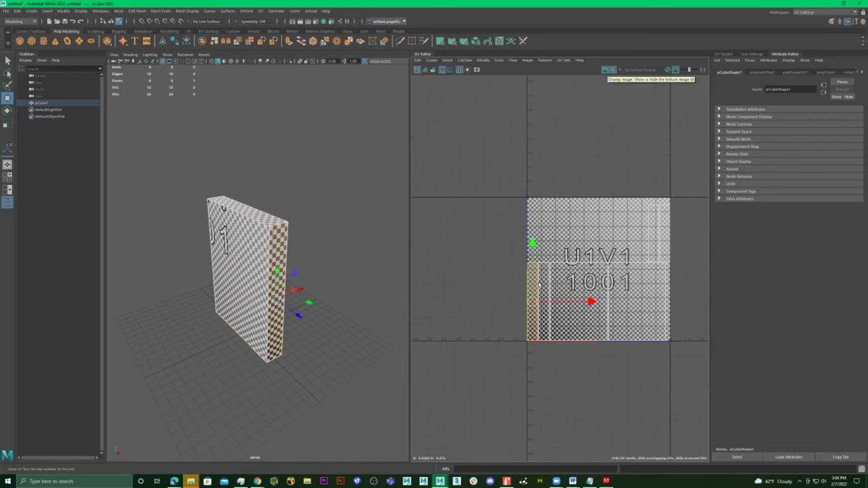
{"action": "left_click_drag", "start_coordinate": [533, 301], "coordinate": [531, 302]}
{"action": "key", "text": "ctrl+z"}
Try shifting the narrow side face's UVs slightly down and to the left over the checker texture, undoing each move
{"action": "right_click_drag", "start_coordinate": [510, 321], "coordinate": [800, 275], "text": "alt"}
{"action": "right_click_drag", "start_coordinate": [558, 286], "coordinate": [739, 270], "text": "alt"}
{"action": "middle_click_drag", "start_coordinate": [552, 240], "coordinate": [502, 144], "text": "alt"}
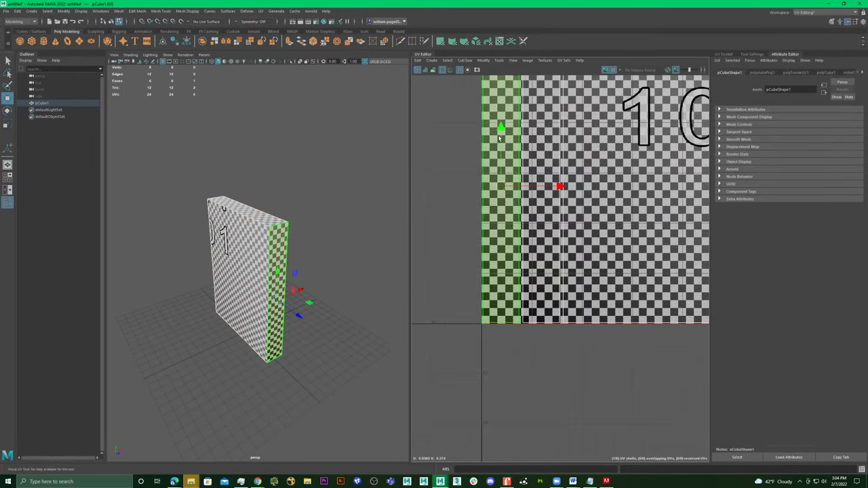
{"action": "left_click_drag", "start_coordinate": [499, 128], "coordinate": [500, 131]}
{"action": "key", "text": "ctrl+z"}
{"action": "scroll", "coordinate": [543, 248], "scroll_direction": "down", "scroll_amount": 5}
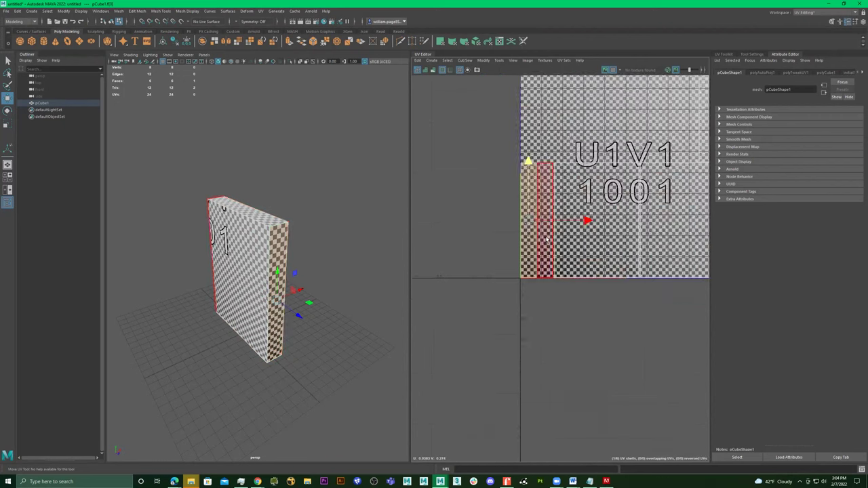
{"action": "left_click_drag", "start_coordinate": [539, 228], "coordinate": [533, 228]}
{"action": "key", "text": "ctrl+z"}
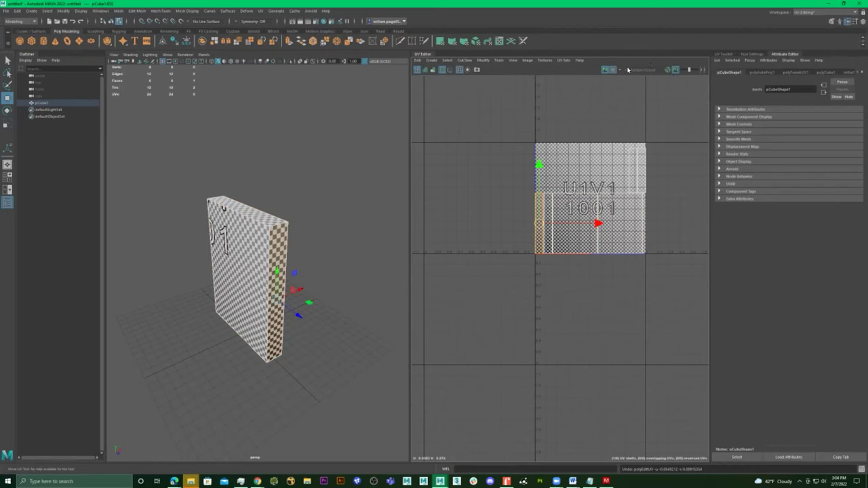
Leave face component mode and return to object mode with the whole box selected
{"action": "left_click_drag", "start_coordinate": [299, 213], "coordinate": [312, 221], "text": "alt"}
{"action": "right_click_drag", "start_coordinate": [313, 221], "coordinate": [362, 146]}
{"action": "mouse_move", "coordinate": [349, 177]}
{"action": "left_mouse_down", "text": "alt"}
{"action": "mouse_move", "coordinate": [395, 176]}
{"action": "mouse_move", "coordinate": [359, 175]}
{"action": "left_mouse_up", "text": "alt"}
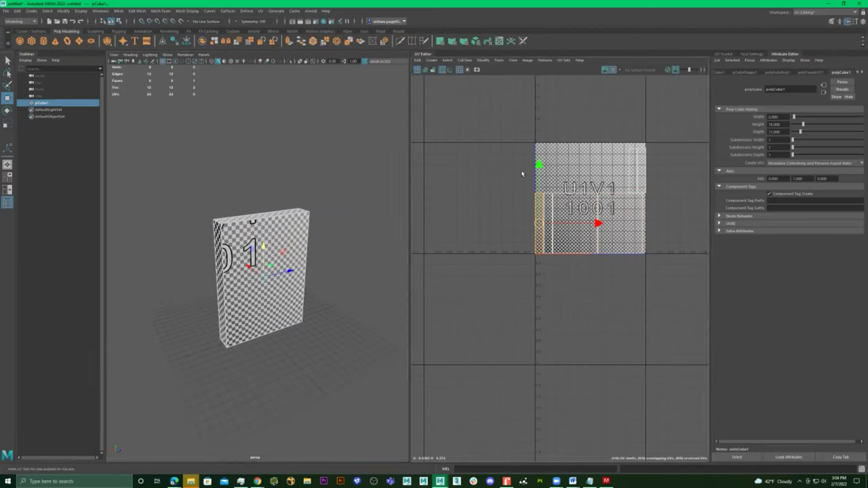
{"action": "right_click_drag", "start_coordinate": [366, 128], "coordinate": [366, 128]}
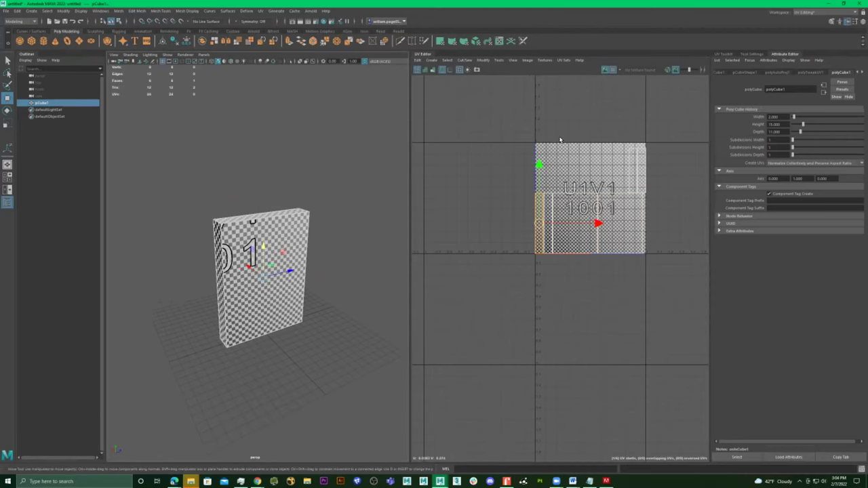
{"action": "right_click_drag", "start_coordinate": [279, 226], "coordinate": [344, 144]}
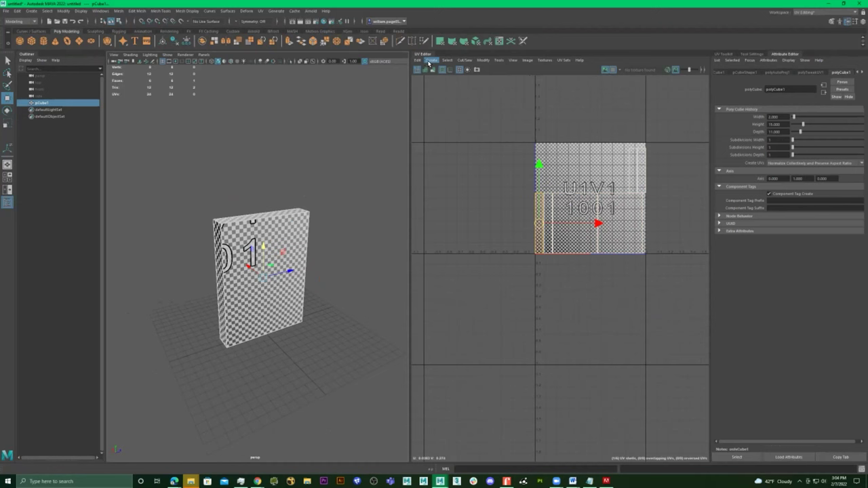
{"action": "left_click", "coordinate": [477, 72]}
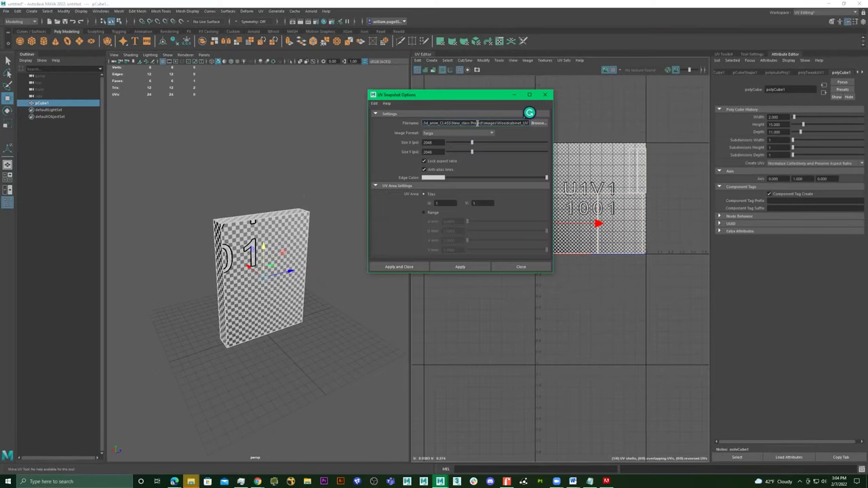
{"action": "left_click_drag", "start_coordinate": [553, 161], "coordinate": [663, 161]}
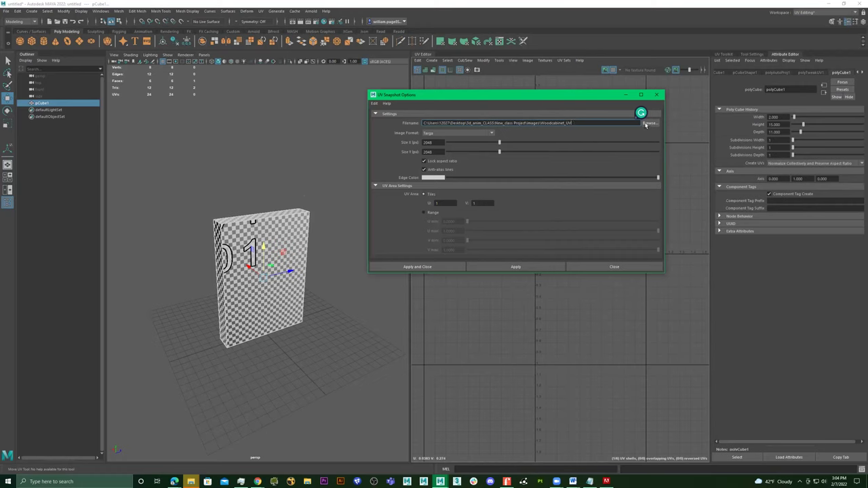
{"action": "left_click", "coordinate": [657, 95]}
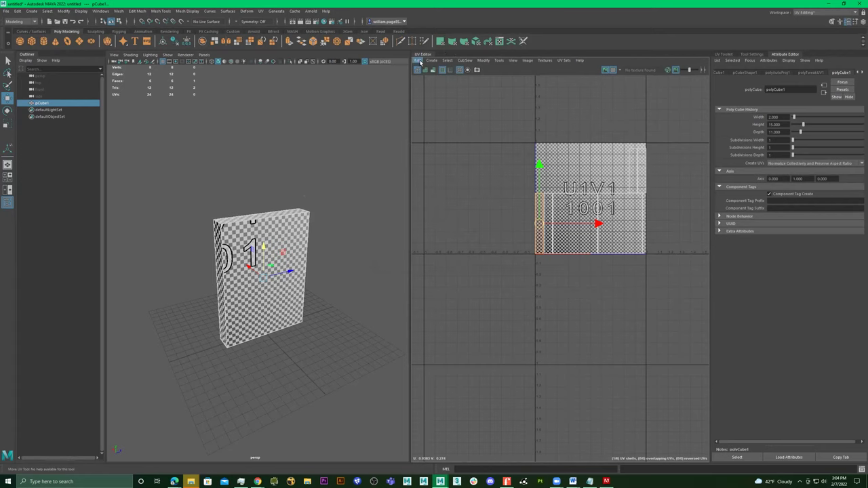
Open the UV Snapshot options and set the output file to cereal_Box_UV_ in the Desktop's ABCD folder
{"action": "left_click", "coordinate": [527, 61]}
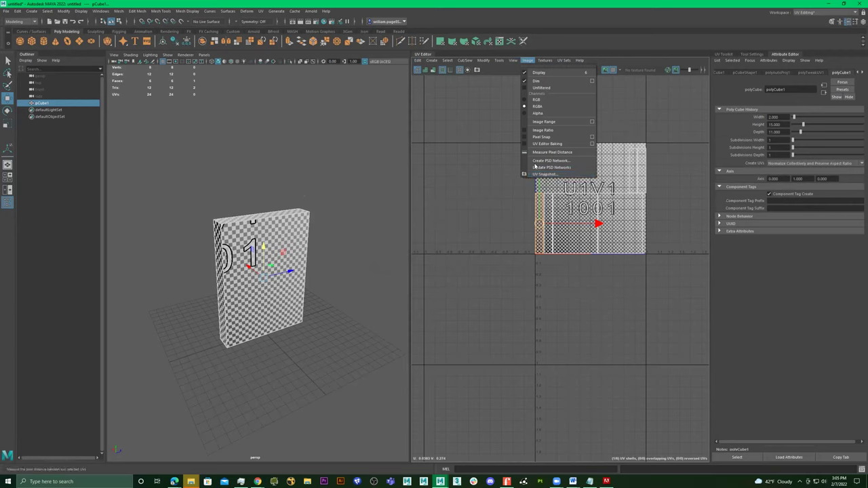
{"action": "left_click", "coordinate": [539, 175]}
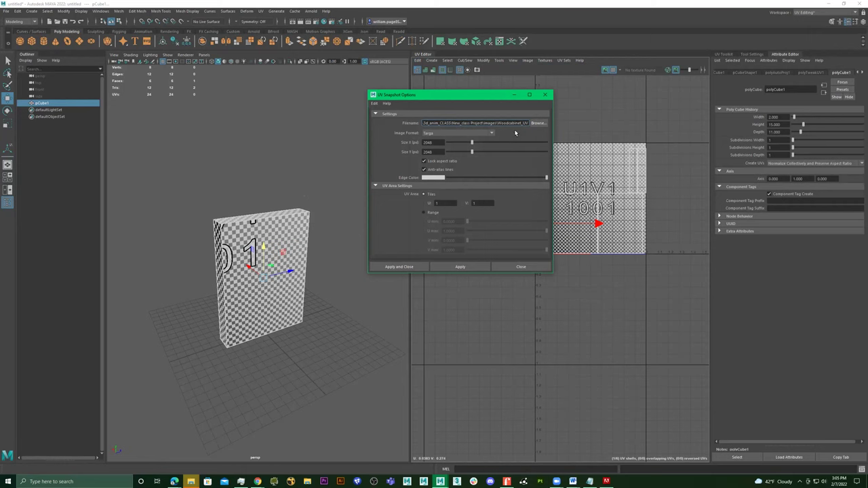
{"action": "left_click", "coordinate": [537, 123]}
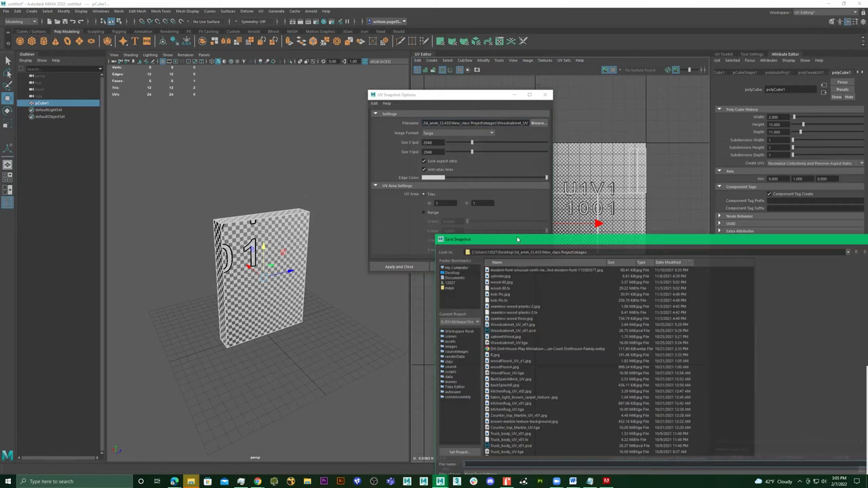
{"action": "left_click_drag", "start_coordinate": [498, 239], "coordinate": [867, 200]}
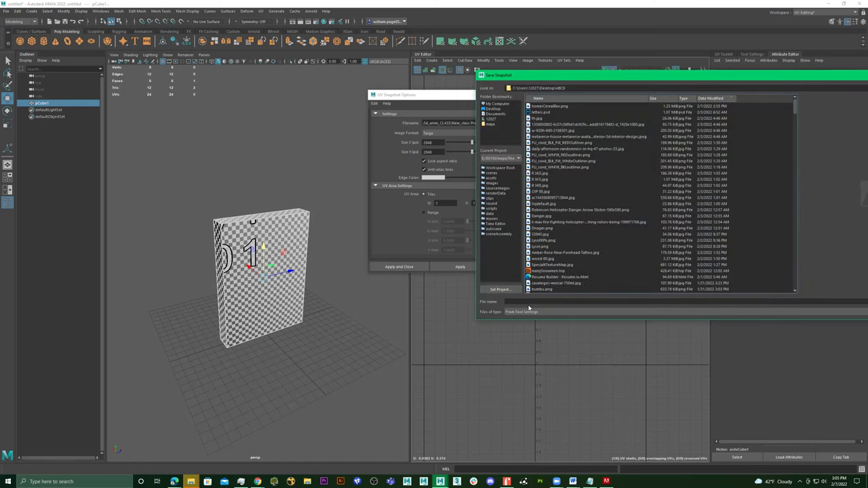
{"action": "left_click", "coordinate": [528, 301]}
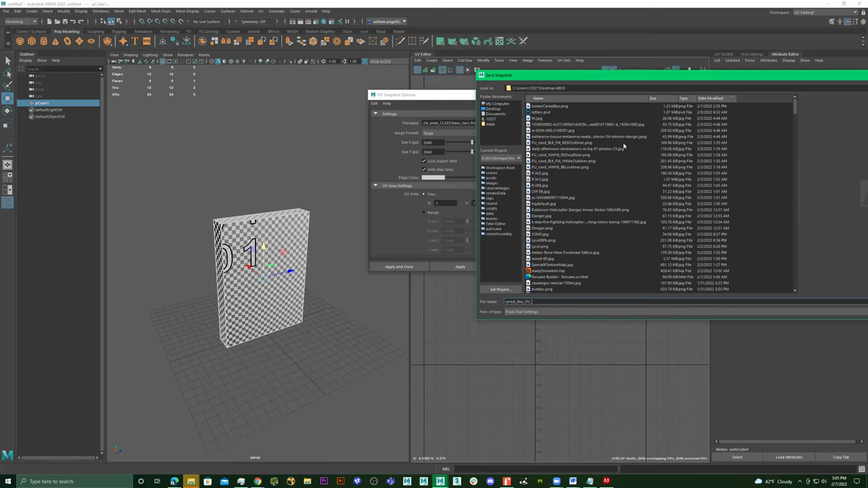
{"action": "type", "text": "PS"}
{"action": "key", "text": "BackSpace"}
{"action": "key", "text": "BackSpace"}
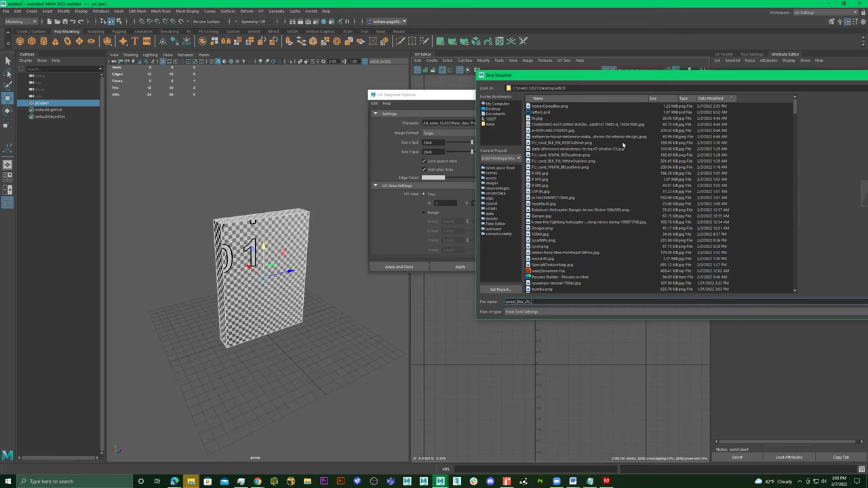
{"action": "key", "text": "Return"}
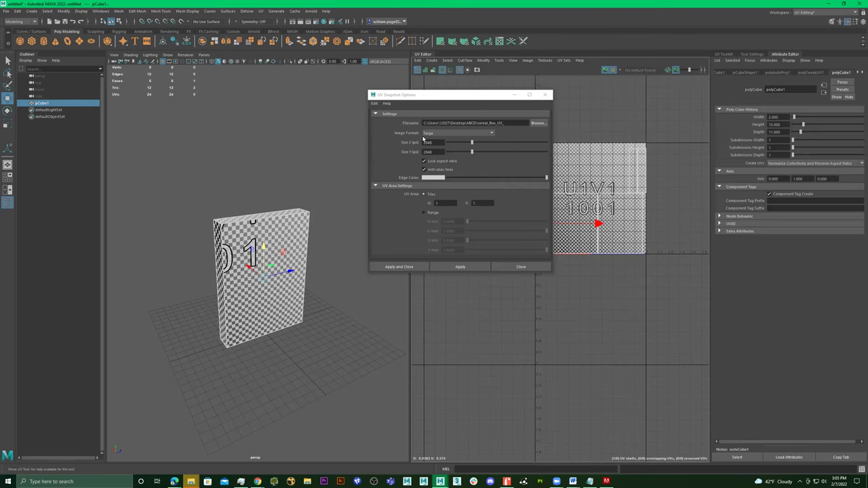
Export the box's UV snapshot as a 2048 by 2048 Targa image of tile U 1, V 1
{"action": "left_click", "coordinate": [435, 142]}
{"action": "key", "text": "Tab"}
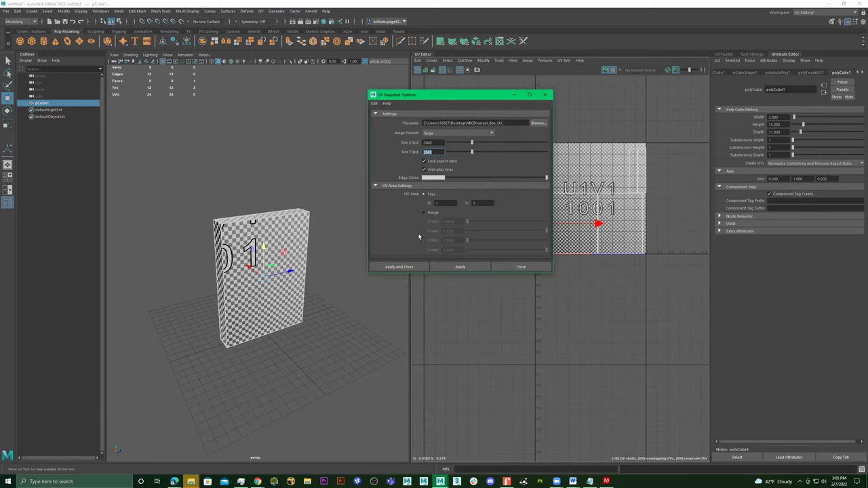
{"action": "left_click", "coordinate": [398, 266]}
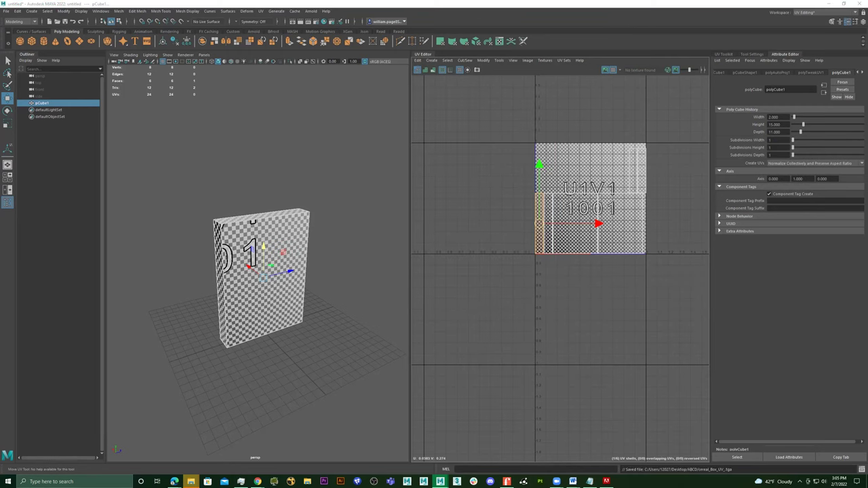
Switch to File Explorer and open the exported cereal_Box_UV_ Targa file from the ABCD folder in Adobe Photoshop CC 2019
{"action": "left_click", "coordinate": [191, 482]}
{"action": "left_click_drag", "start_coordinate": [550, 84], "coordinate": [867, 80]}
{"action": "key", "text": "alt+Tab"}
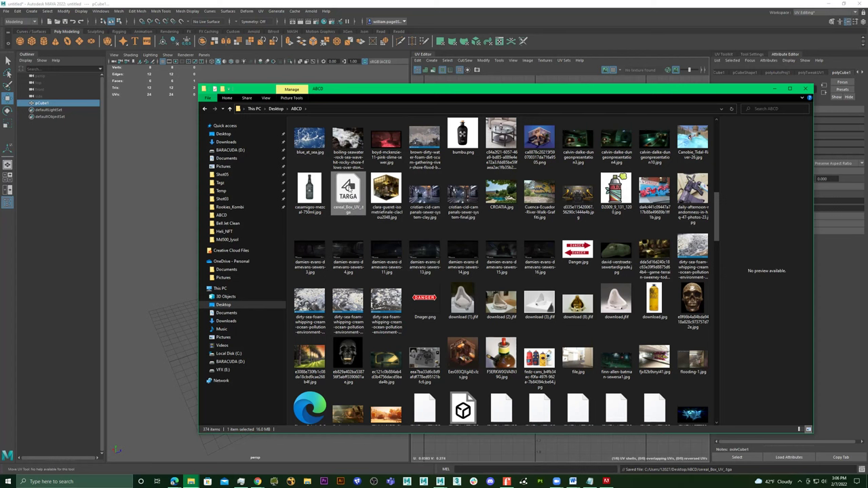
{"action": "right_click", "coordinate": [350, 190]}
{"action": "mouse_move", "coordinate": [404, 229]}
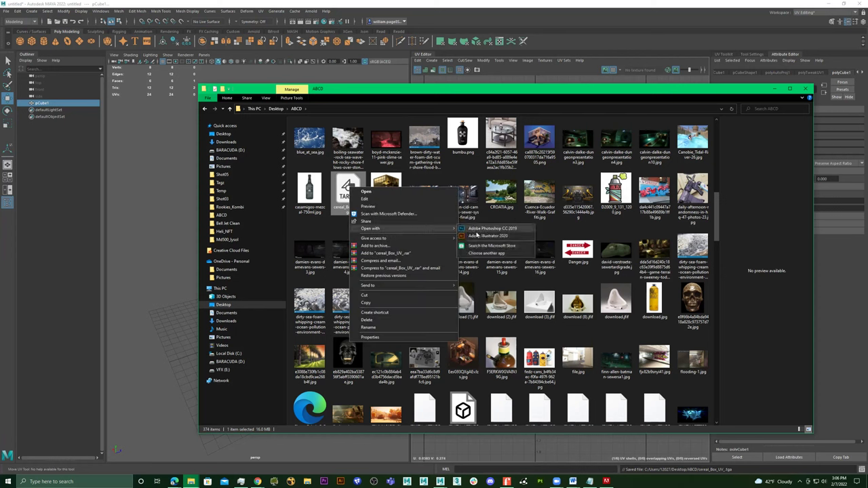
{"action": "left_click", "coordinate": [477, 235]}
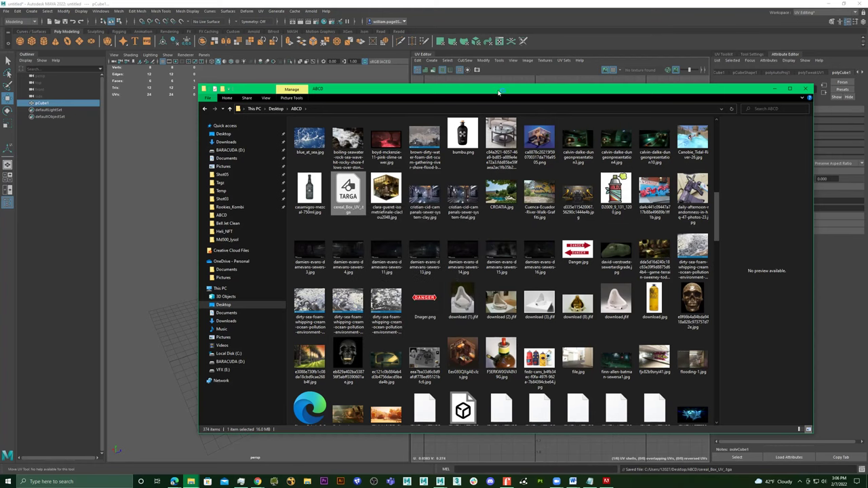
{"action": "left_click_drag", "start_coordinate": [475, 93], "coordinate": [867, 93]}
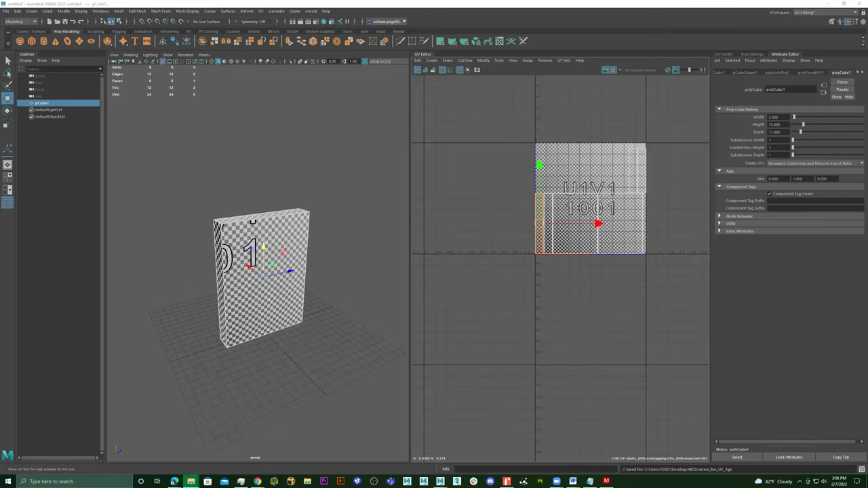
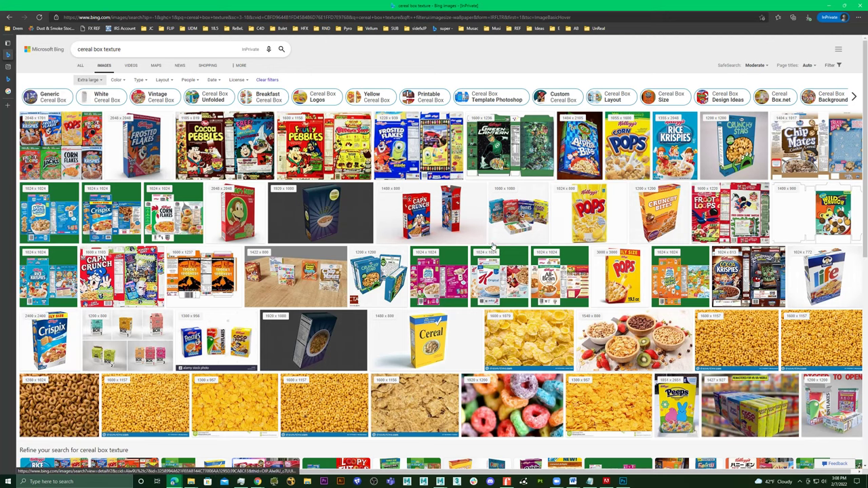
Preview the flattened Froot Loops box among the cereal box texture image results, and return to Photoshop
{"action": "left_click", "coordinate": [725, 205]}
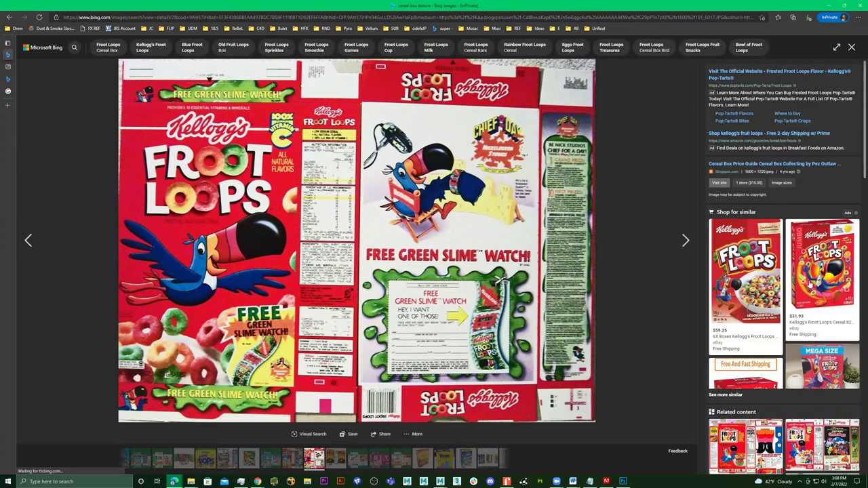
{"action": "left_click", "coordinate": [852, 47]}
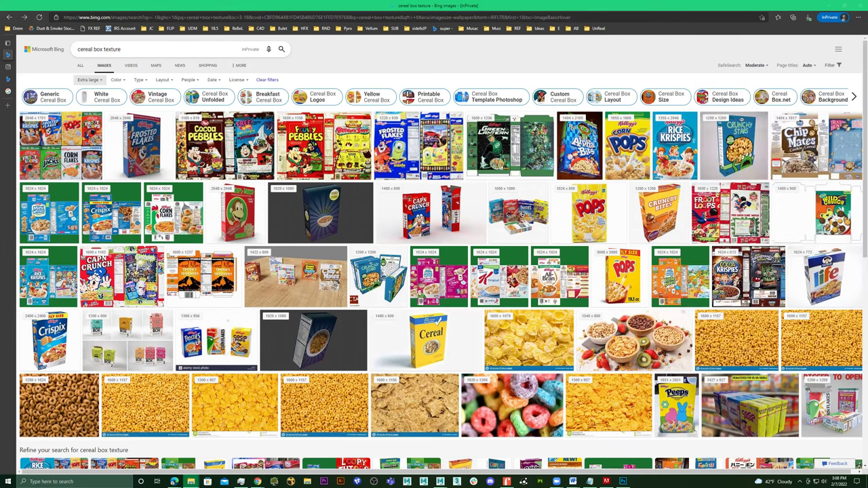
{"action": "left_click", "coordinate": [827, 6]}
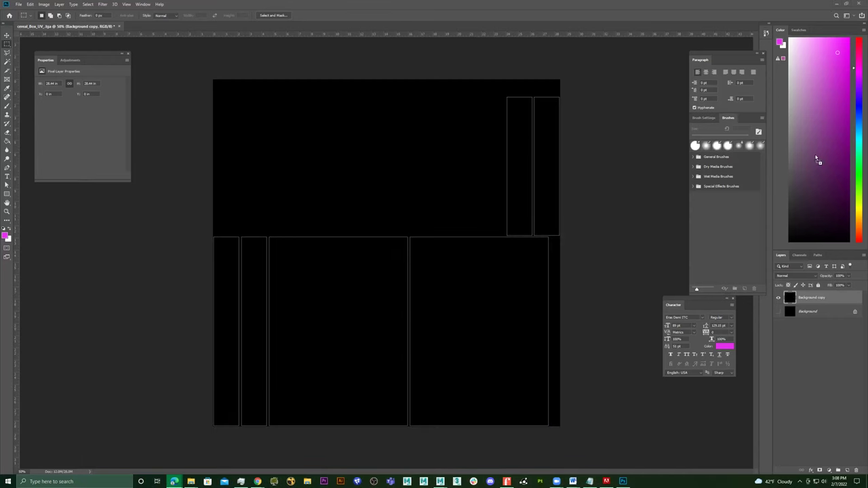
Place the homerCerealBox image into the cereal_Box_UV_ document as a new layer and enlarge it from its corners
{"action": "left_click", "coordinate": [447, 199]}
{"action": "left_click_drag", "start_coordinate": [444, 197], "coordinate": [485, 208]}
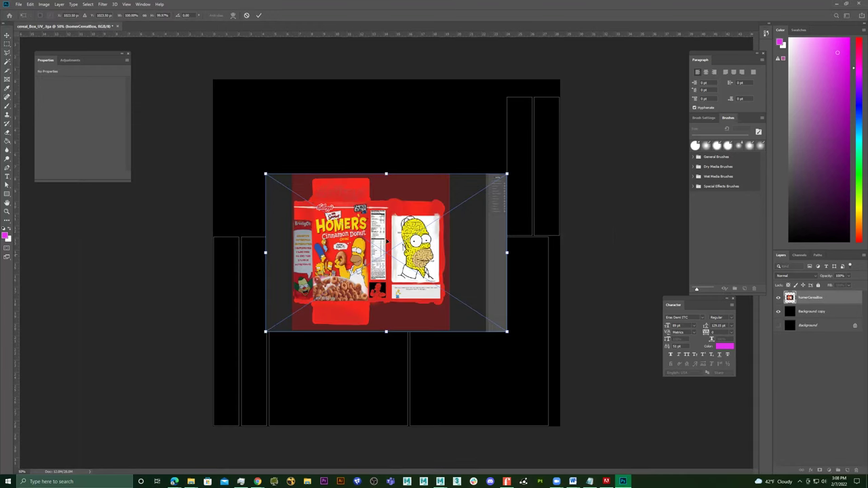
{"action": "left_click_drag", "start_coordinate": [507, 173], "coordinate": [573, 130]}
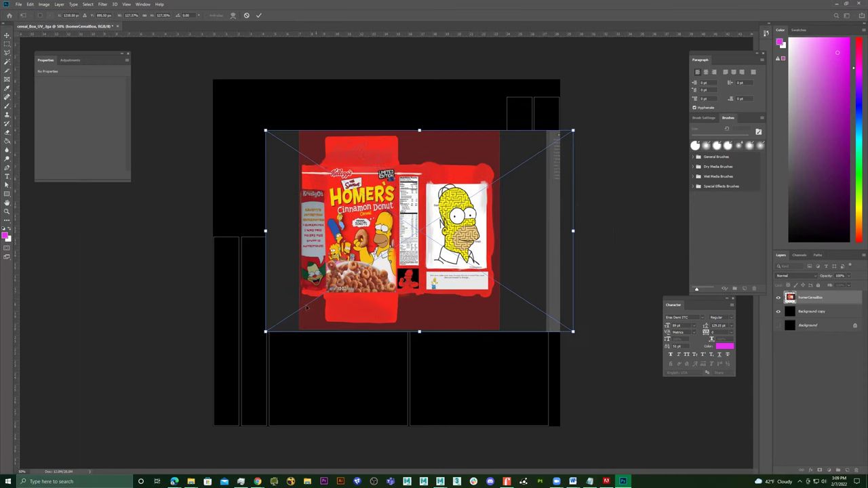
{"action": "left_click_drag", "start_coordinate": [262, 330], "coordinate": [203, 380]}
{"action": "key", "text": "ctrl+z"}
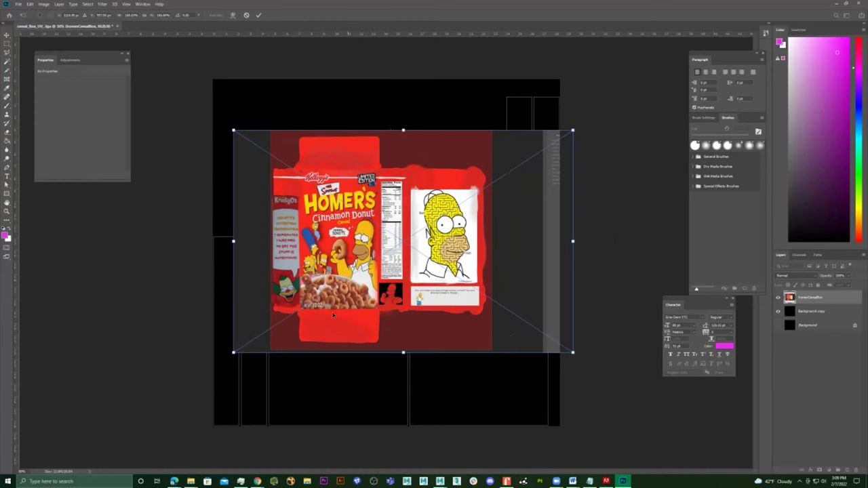
Scale the homerCerealBox artwork down to about 123%, move it into the canvas's upper half, and commit the transform
{"action": "left_click_drag", "start_coordinate": [233, 353], "coordinate": [273, 332]}
{"action": "left_click_drag", "start_coordinate": [443, 275], "coordinate": [412, 242]}
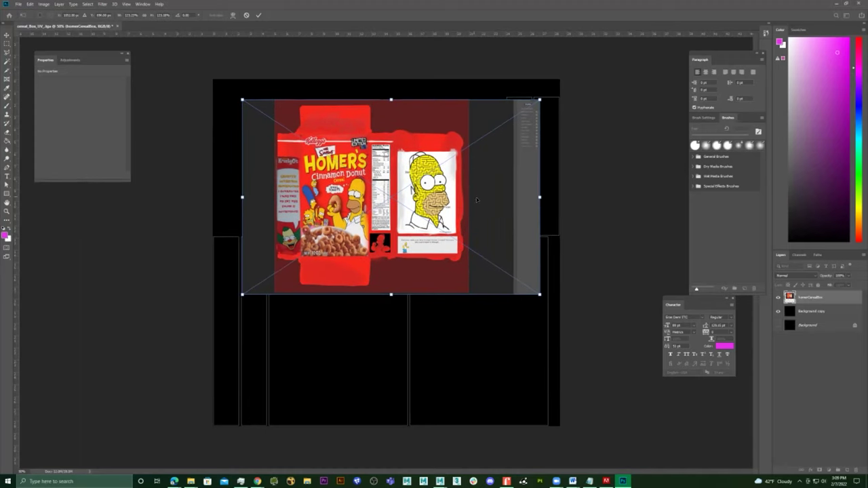
{"action": "mouse_move", "coordinate": [469, 209]}
{"action": "left_mouse_down"}
{"action": "mouse_move", "coordinate": [488, 194]}
{"action": "mouse_move", "coordinate": [464, 209]}
{"action": "left_mouse_up"}
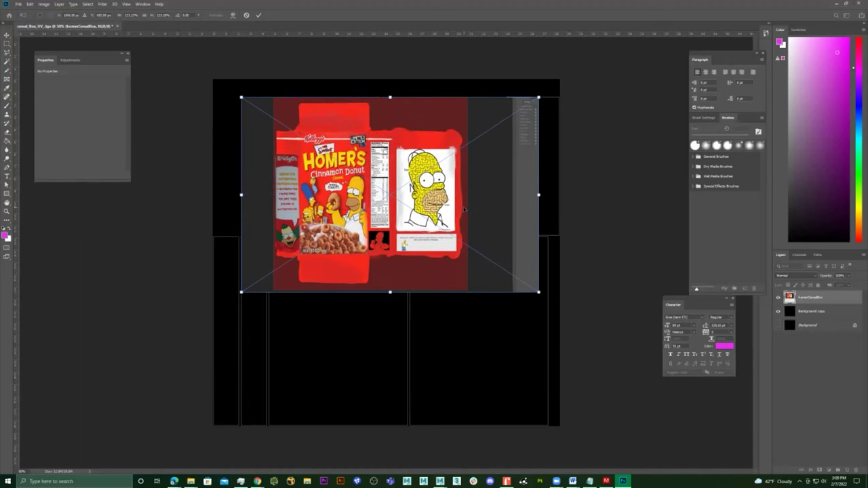
{"action": "key", "text": "Return"}
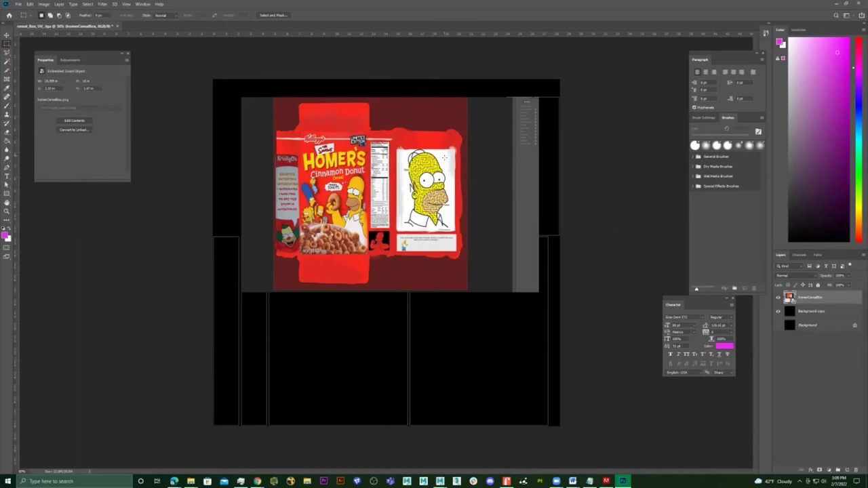
Copy the artwork's Homer's Cinnamon Donut front face to a new layer with a rectangular marquee selection, and hide the homerCerealBox layer
{"action": "right_click", "coordinate": [8, 43]}
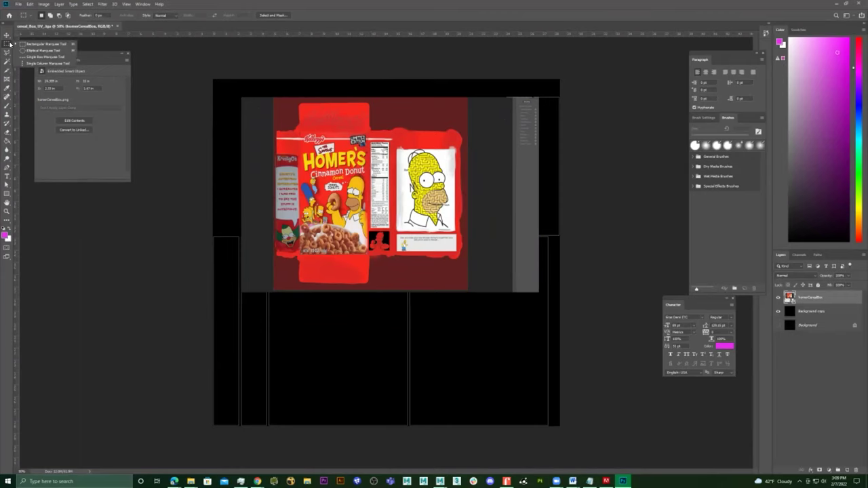
{"action": "left_click", "coordinate": [25, 44]}
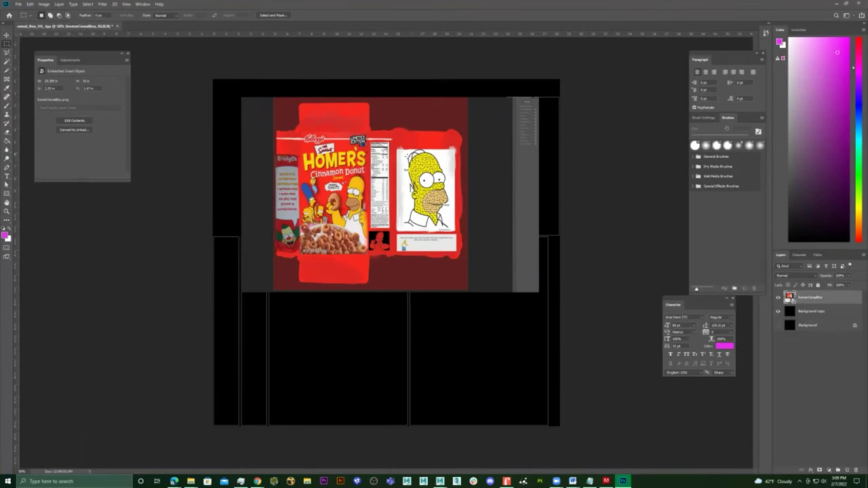
{"action": "scroll", "coordinate": [408, 170], "scroll_direction": "up", "scroll_amount": 4, "text": "alt"}
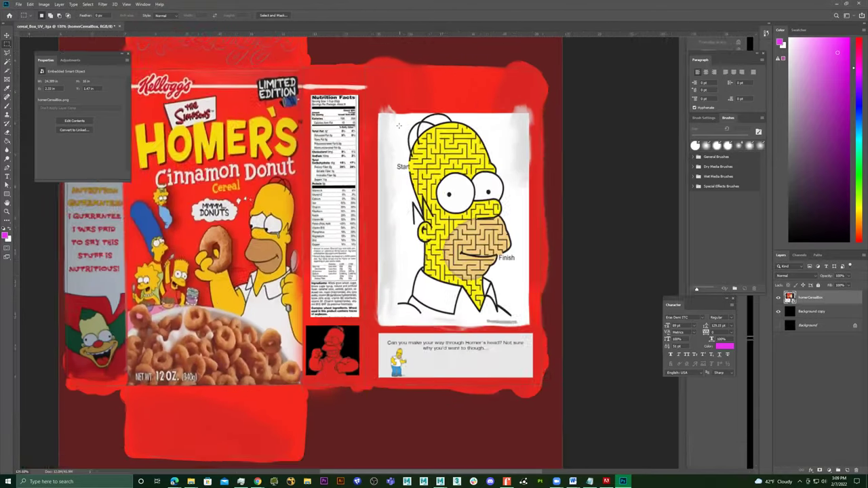
{"action": "scroll", "coordinate": [400, 125], "scroll_direction": "up", "scroll_amount": 2, "text": "alt"}
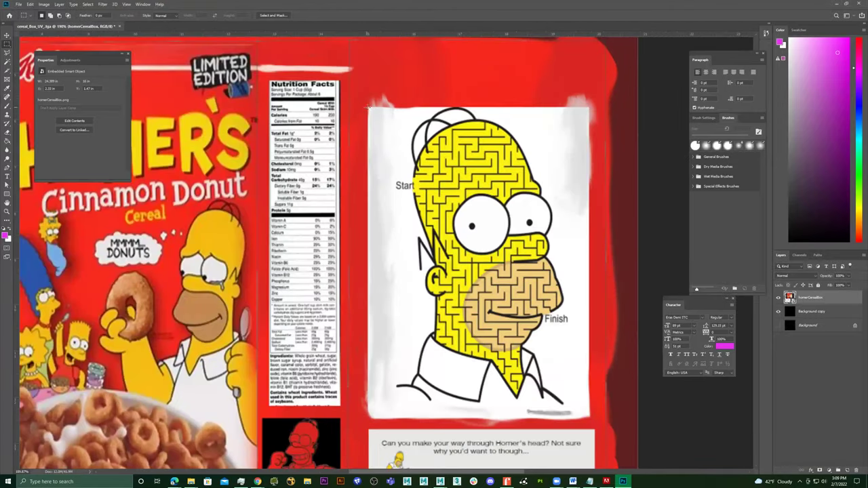
{"action": "scroll", "coordinate": [411, 165], "scroll_direction": "down", "scroll_amount": 5, "text": "alt"}
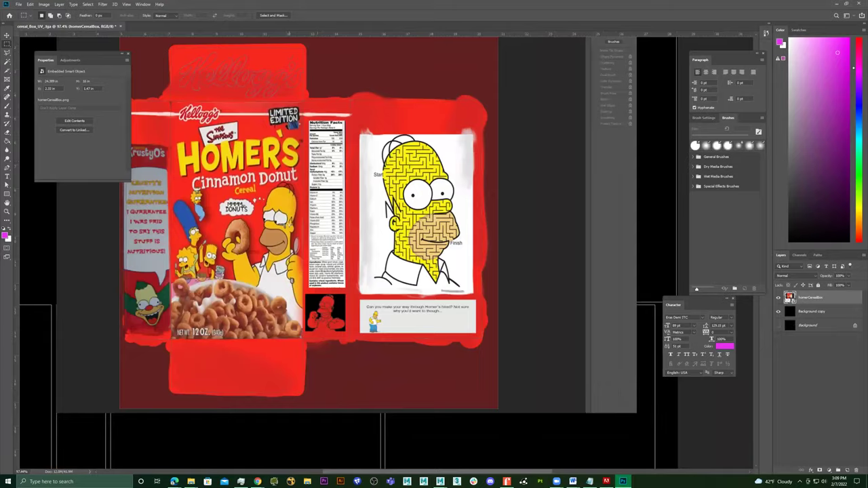
{"action": "scroll", "coordinate": [249, 114], "scroll_direction": "down", "scroll_amount": 1, "text": "alt"}
{"action": "scroll", "coordinate": [249, 144], "scroll_direction": "up", "scroll_amount": 3, "text": "alt"}
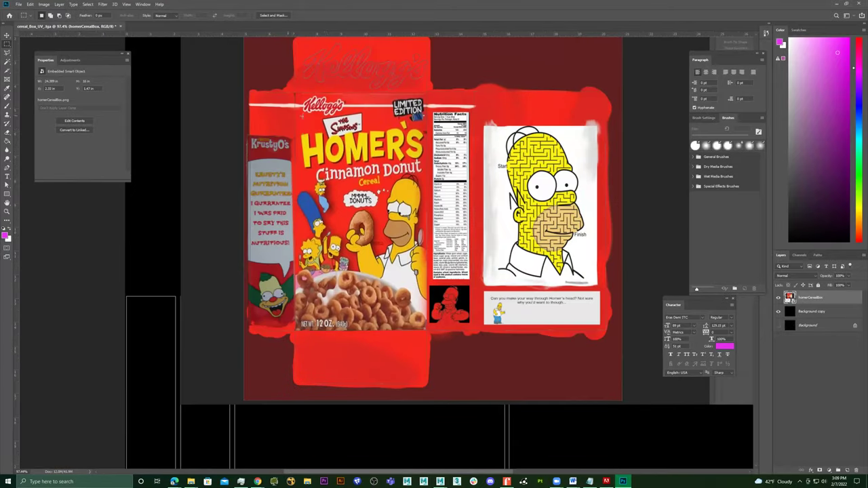
{"action": "scroll", "coordinate": [248, 123], "scroll_direction": "up", "scroll_amount": 2, "text": "alt"}
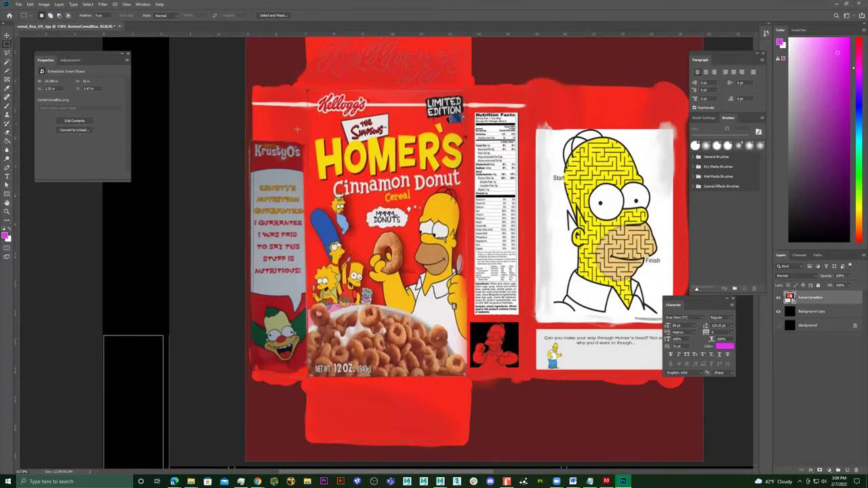
{"action": "scroll", "coordinate": [548, 232], "scroll_direction": "up", "scroll_amount": 2, "text": "alt"}
{"action": "scroll", "coordinate": [210, 177], "scroll_direction": "down", "scroll_amount": 4, "text": "alt"}
{"action": "scroll", "coordinate": [203, 186], "scroll_direction": "up", "scroll_amount": 5, "text": "alt"}
{"action": "scroll", "coordinate": [274, 177], "scroll_direction": "down", "scroll_amount": 4, "text": "alt"}
{"action": "scroll", "coordinate": [245, 228], "scroll_direction": "up", "scroll_amount": 2, "text": "alt"}
{"action": "scroll", "coordinate": [246, 227], "scroll_direction": "down", "scroll_amount": 3, "text": "alt"}
{"action": "scroll", "coordinate": [246, 227], "scroll_direction": "up", "scroll_amount": 6, "text": "alt"}
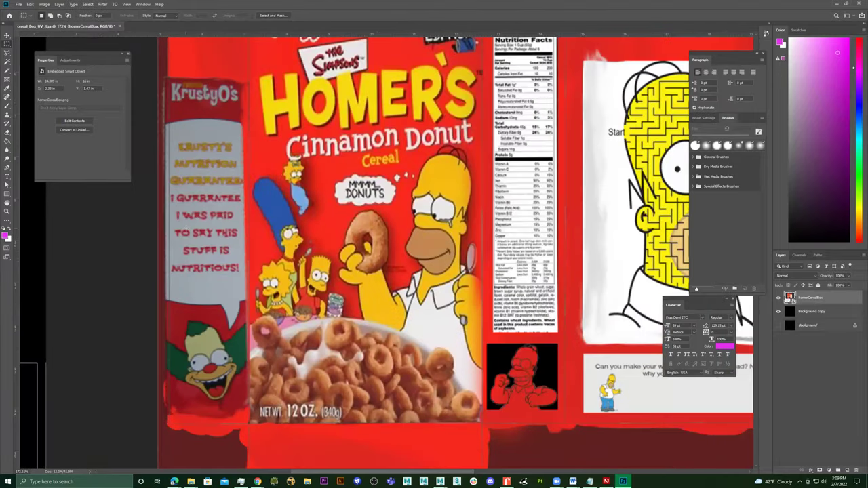
{"action": "scroll", "coordinate": [339, 236], "scroll_direction": "down", "scroll_amount": 5, "text": "alt"}
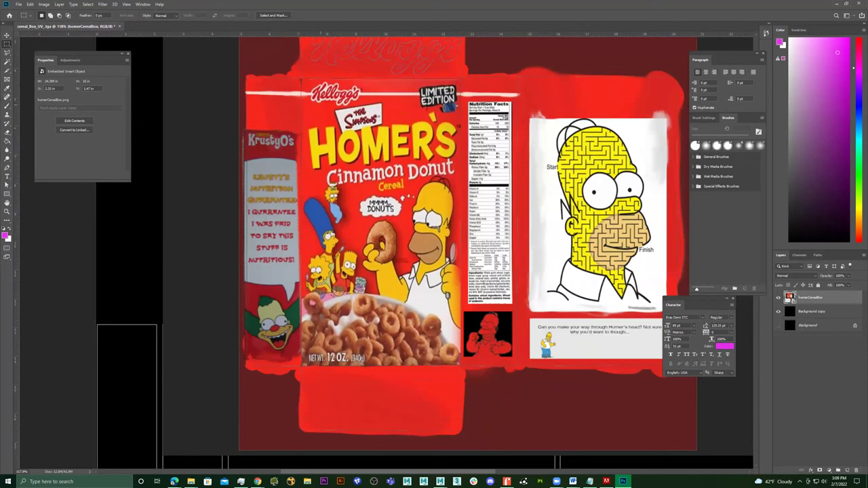
{"action": "left_click_drag", "start_coordinate": [302, 77], "coordinate": [462, 365]}
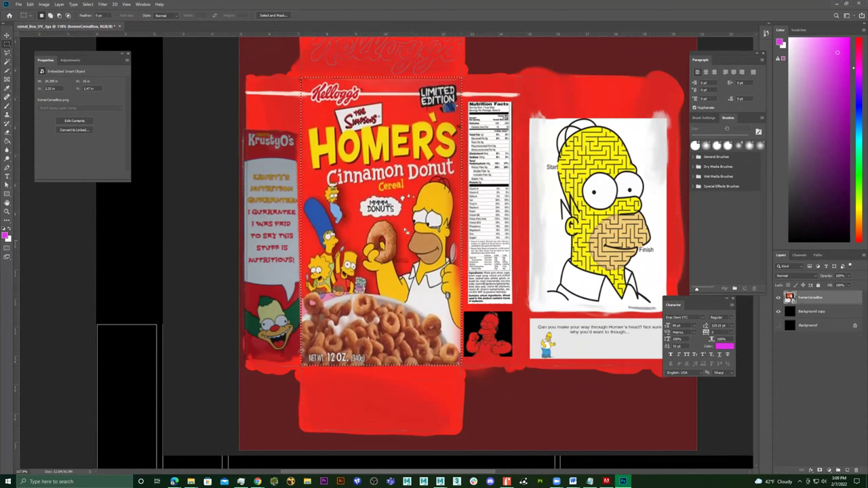
{"action": "right_click", "coordinate": [388, 181]}
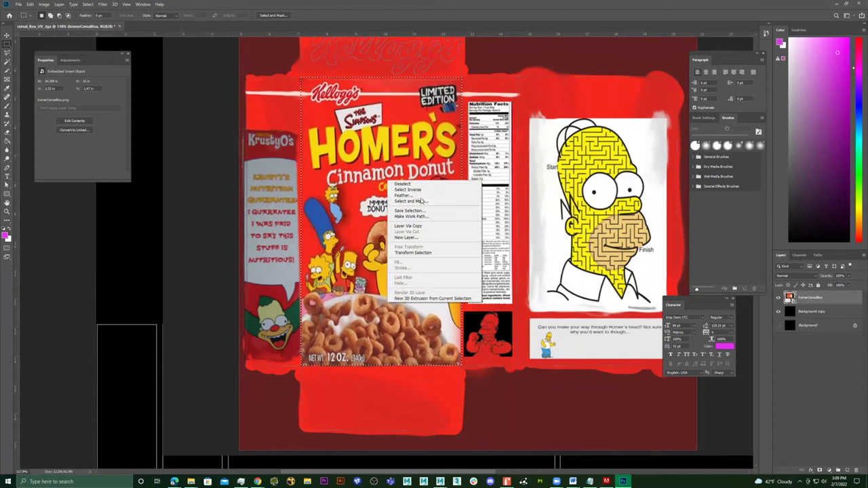
{"action": "left_click", "coordinate": [425, 227]}
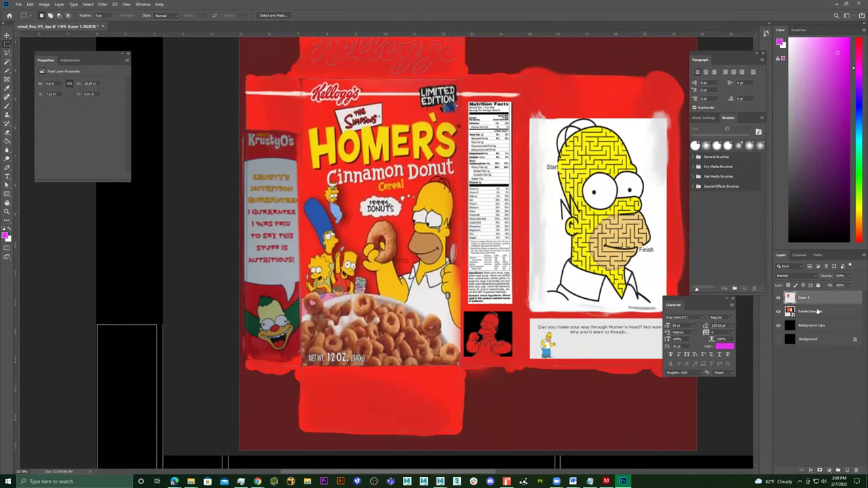
{"action": "left_click", "coordinate": [779, 311]}
Move the copied front face into the left large UV rectangle and scale it proportionally to about 154% to match the rectangle's height
{"action": "scroll", "coordinate": [547, 258], "scroll_direction": "down", "scroll_amount": 3, "text": "alt"}
{"action": "scroll", "coordinate": [543, 261], "scroll_direction": "down", "scroll_amount": 1, "text": "alt"}
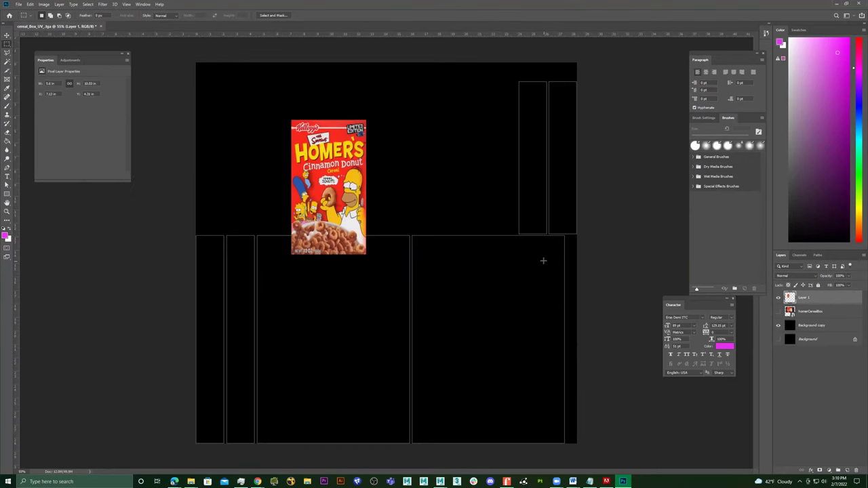
{"action": "left_click", "coordinate": [7, 34]}
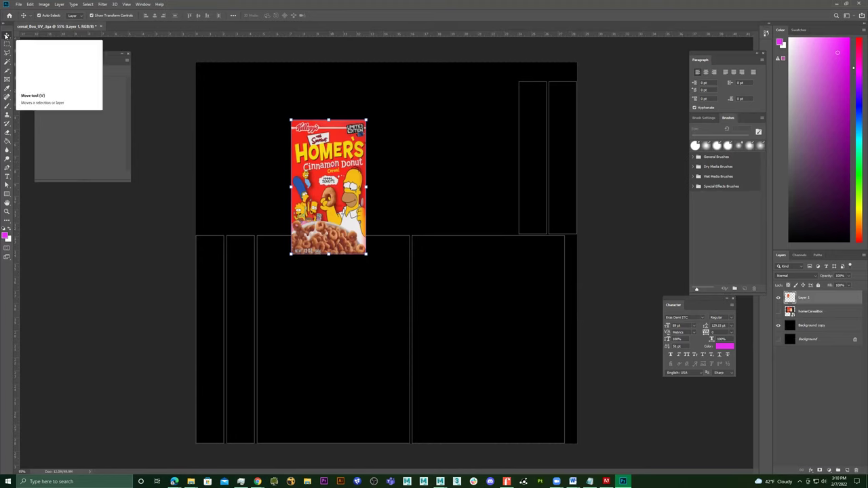
{"action": "left_click_drag", "start_coordinate": [340, 166], "coordinate": [340, 314]}
{"action": "left_click_drag", "start_coordinate": [367, 268], "coordinate": [405, 249]}
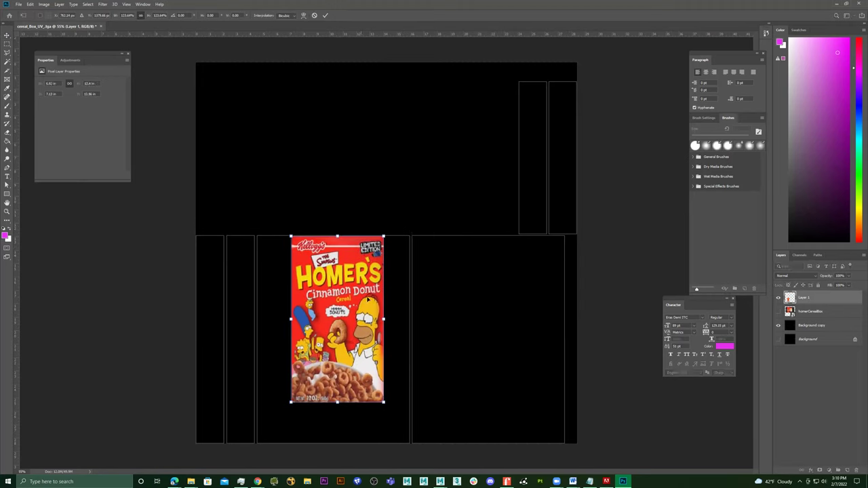
{"action": "left_click_drag", "start_coordinate": [293, 403], "coordinate": [258, 438]}
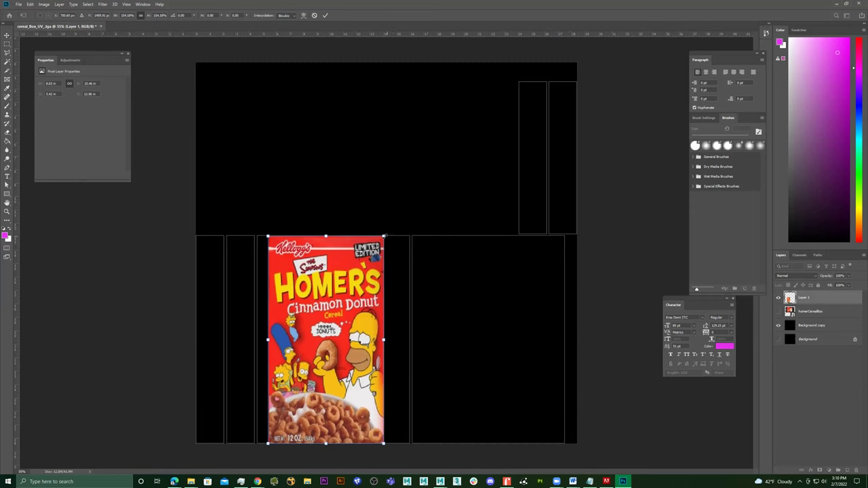
{"action": "left_click_drag", "start_coordinate": [385, 236], "coordinate": [419, 223]}
{"action": "mouse_move", "coordinate": [356, 296]}
{"action": "left_mouse_down"}
{"action": "mouse_move", "coordinate": [357, 306]}
{"action": "mouse_move", "coordinate": [351, 295]}
{"action": "left_mouse_up"}
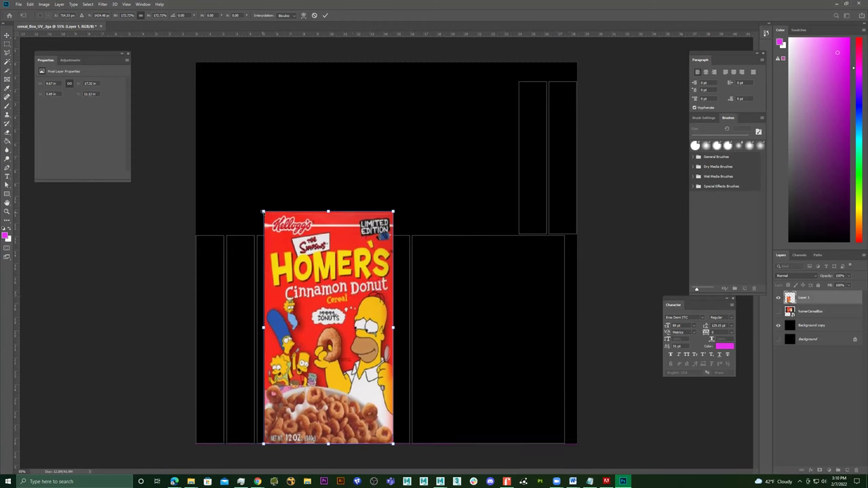
{"action": "left_click_drag", "start_coordinate": [265, 214], "coordinate": [277, 236]}
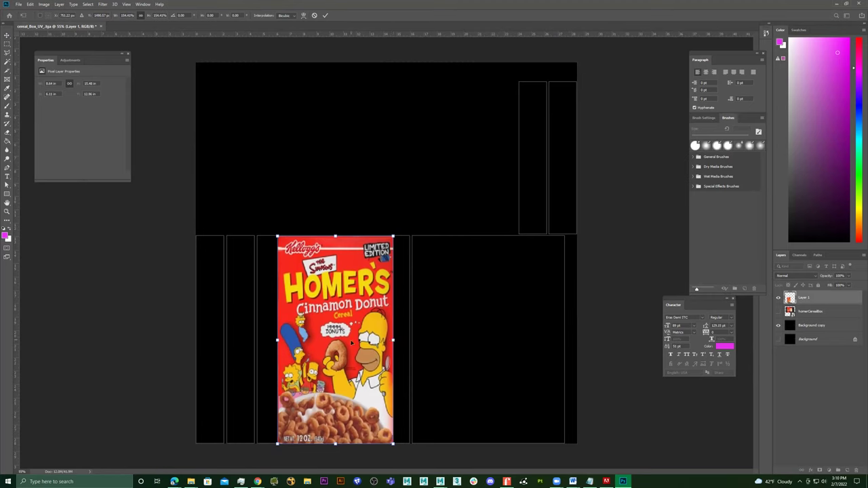
Stretch both sides of the front face artwork to fill the UV rectangle's width and commit the transform
{"action": "left_click_drag", "start_coordinate": [394, 340], "coordinate": [410, 339]}
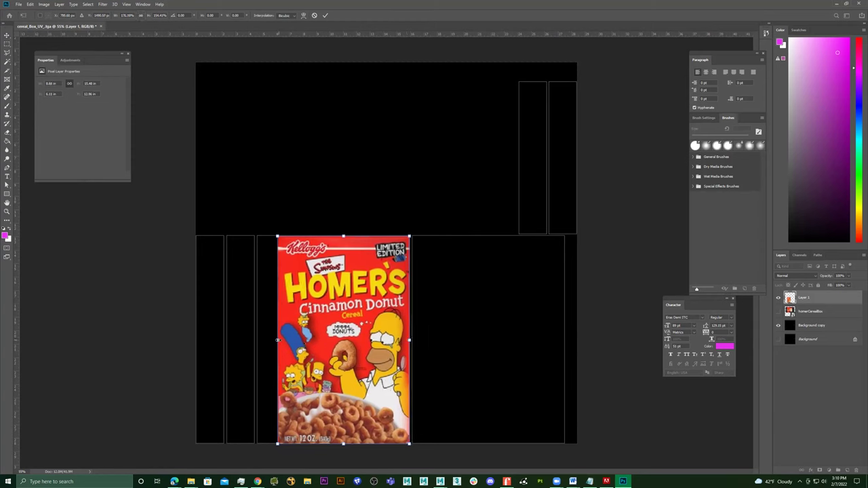
{"action": "left_click_drag", "start_coordinate": [277, 340], "coordinate": [256, 339]}
{"action": "key", "text": "Return"}
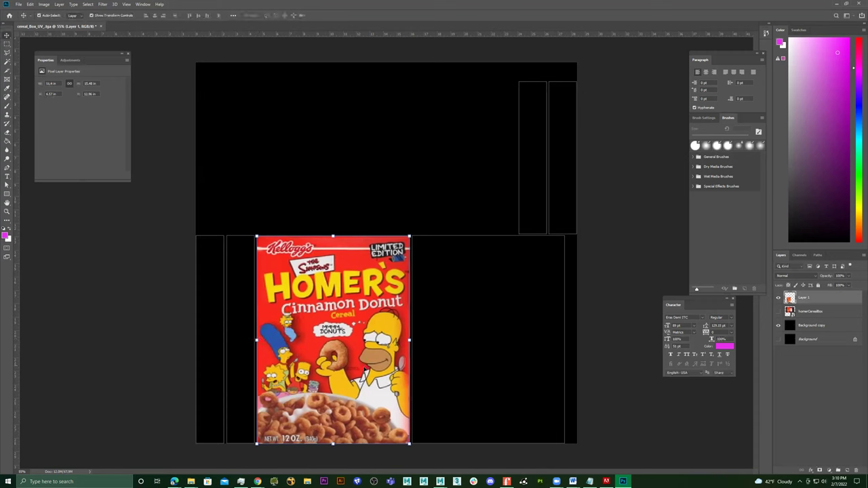
Show the homerCerealBox layer again, rename Layer 1 as front, and hide the front layer
{"action": "scroll", "coordinate": [407, 279], "scroll_direction": "down", "scroll_amount": 2, "text": "alt"}
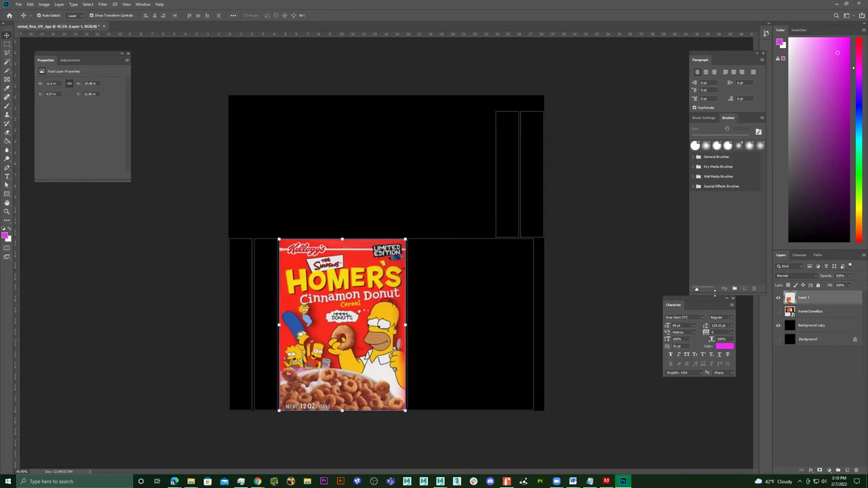
{"action": "left_click", "coordinate": [778, 312]}
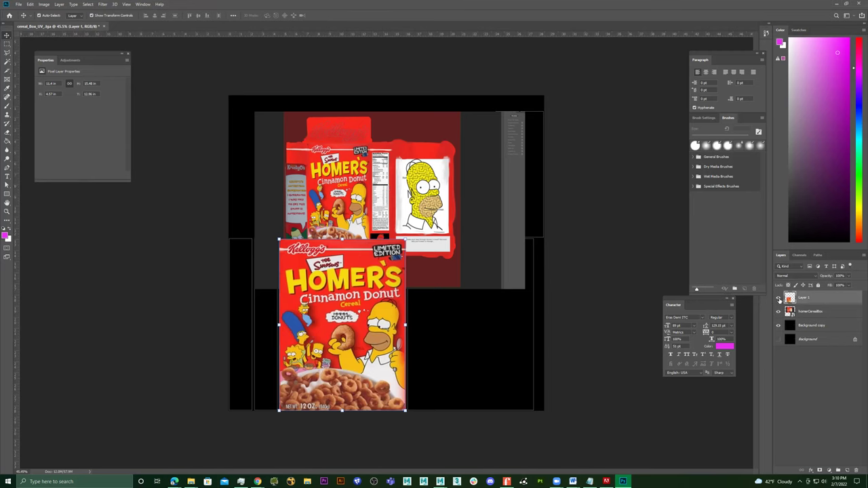
{"action": "double_click", "coordinate": [804, 298]}
{"action": "type", "text": "ffront"}
{"action": "key", "text": "Return"}
{"action": "left_click", "coordinate": [778, 298]}
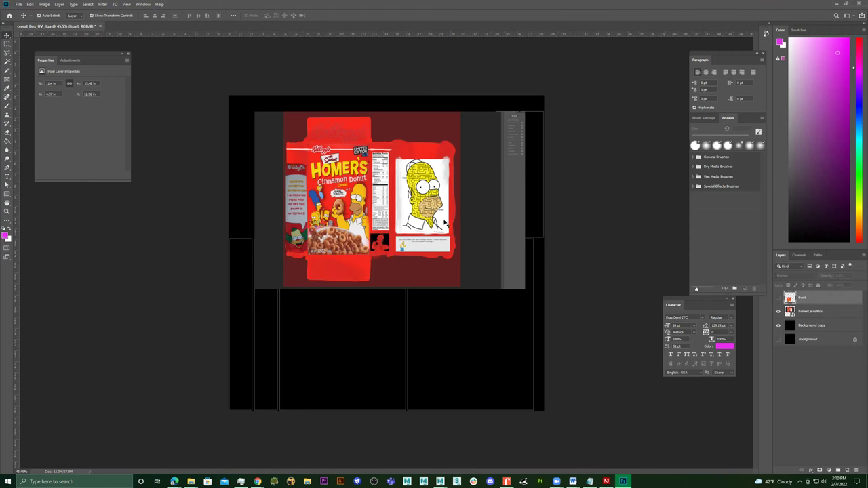
Copy the KrustyO's side face from homerCerealBox to a new layer with a rectangular marquee selection, and hide the homerCerealBox layer
{"action": "key", "text": "ctrl+plus"}
{"action": "key", "text": "ctrl+plus"}
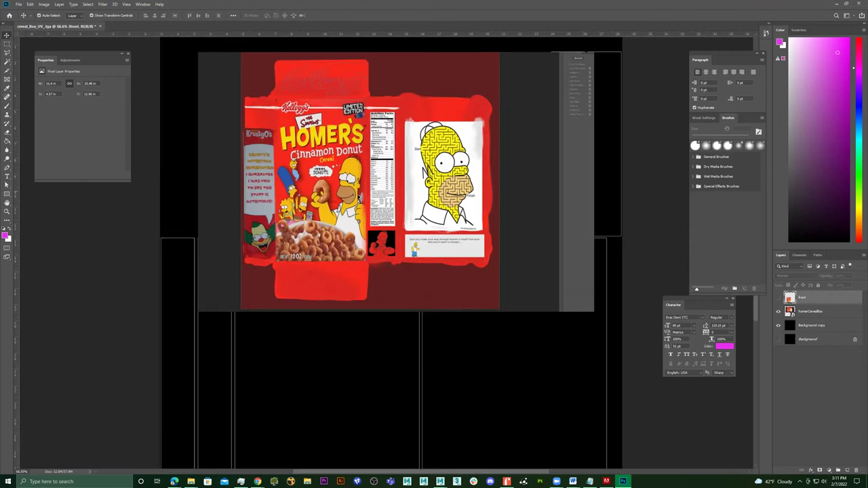
{"action": "scroll", "coordinate": [259, 131], "scroll_direction": "up", "scroll_amount": 6, "text": "alt"}
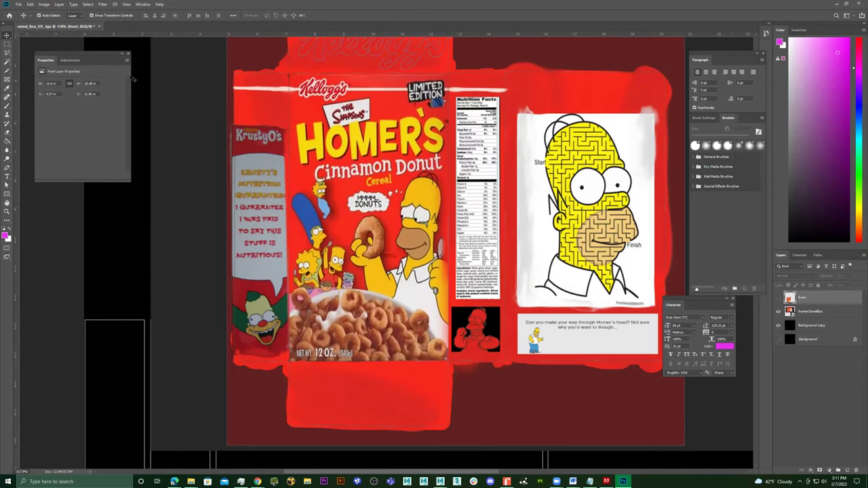
{"action": "key", "text": "m"}
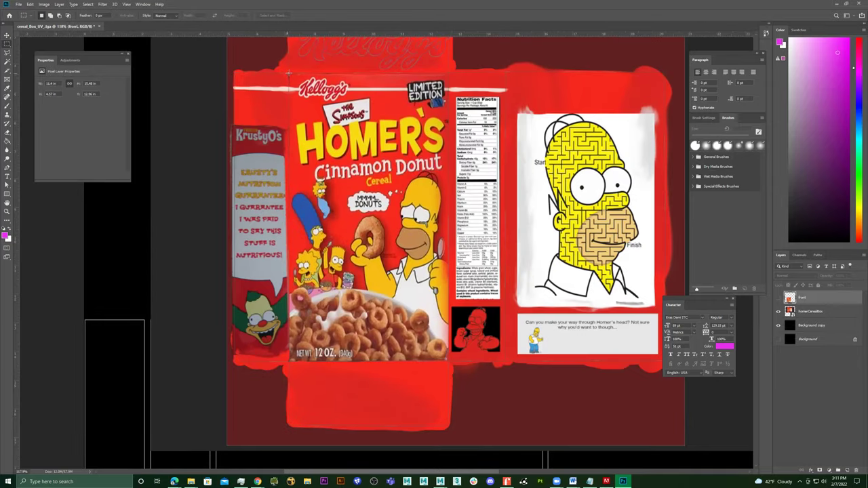
{"action": "left_click_drag", "start_coordinate": [289, 73], "coordinate": [233, 361]}
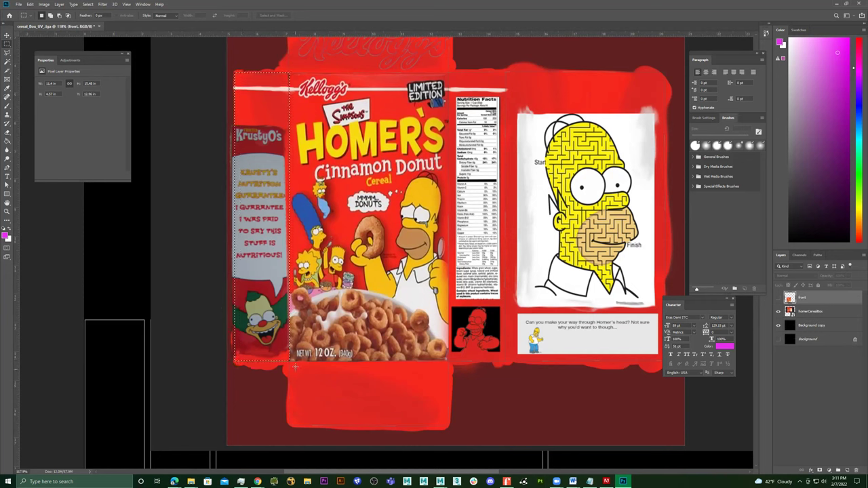
{"action": "key", "text": "ctrl+minus"}
{"action": "key", "text": "ctrl+minus"}
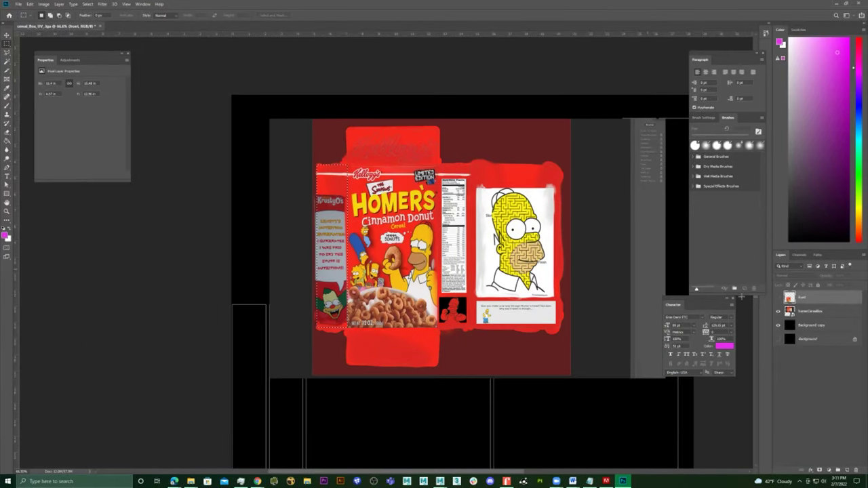
{"action": "left_click", "coordinate": [810, 312]}
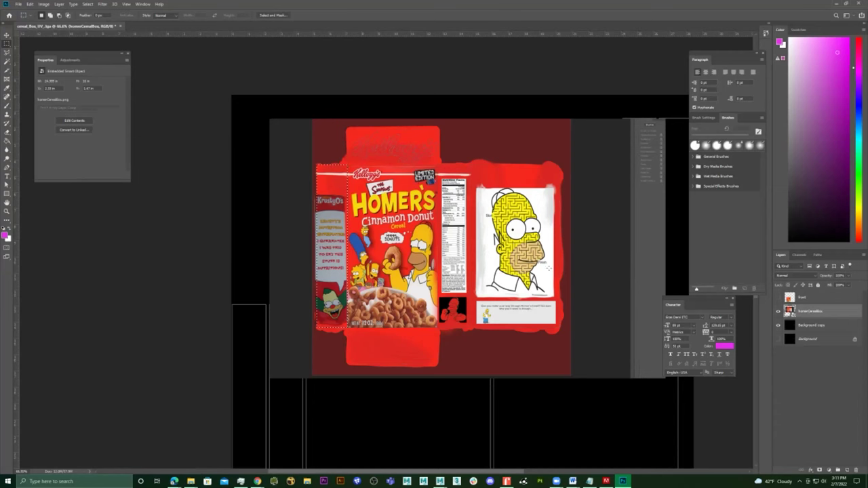
{"action": "right_click", "coordinate": [343, 222]}
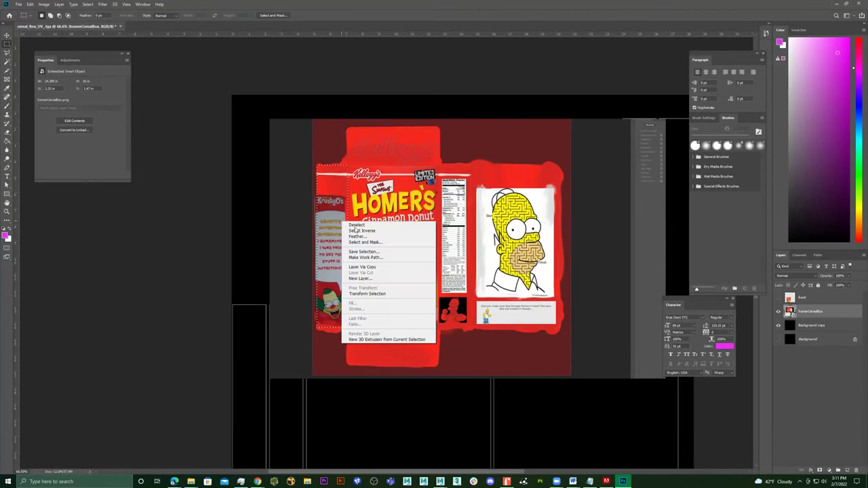
{"action": "left_click", "coordinate": [380, 267]}
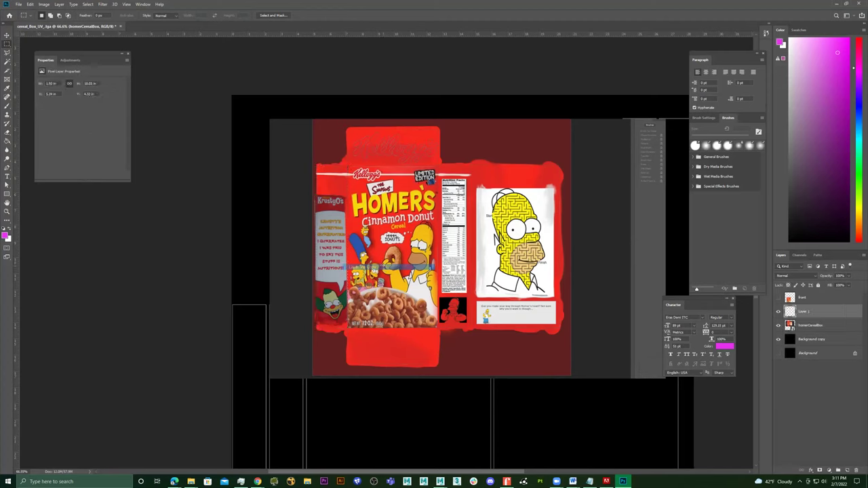
{"action": "left_click", "coordinate": [778, 325]}
Move the copied KrustyO's side strip into the second narrow UV rectangle, and reposition the floating Paragraph and Brushes panel group
{"action": "left_click", "coordinate": [6, 38]}
{"action": "scroll", "coordinate": [379, 257], "scroll_direction": "down", "scroll_amount": 1}
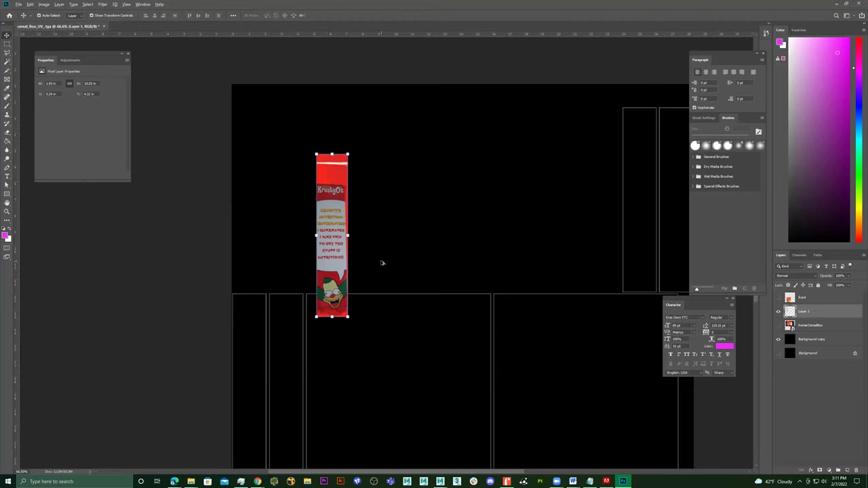
{"action": "scroll", "coordinate": [383, 263], "scroll_direction": "down", "scroll_amount": 5, "text": "alt"}
{"action": "left_click_drag", "start_coordinate": [305, 214], "coordinate": [276, 321]}
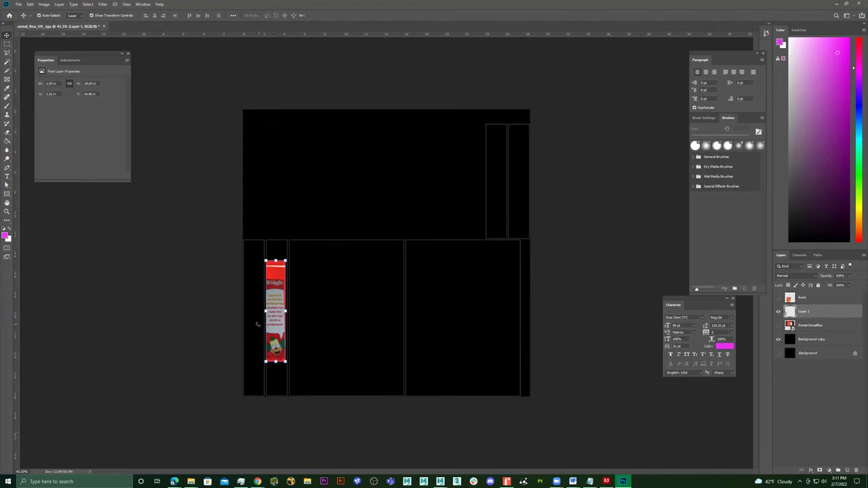
{"action": "scroll", "coordinate": [295, 330], "scroll_direction": "up", "scroll_amount": 2, "text": "alt"}
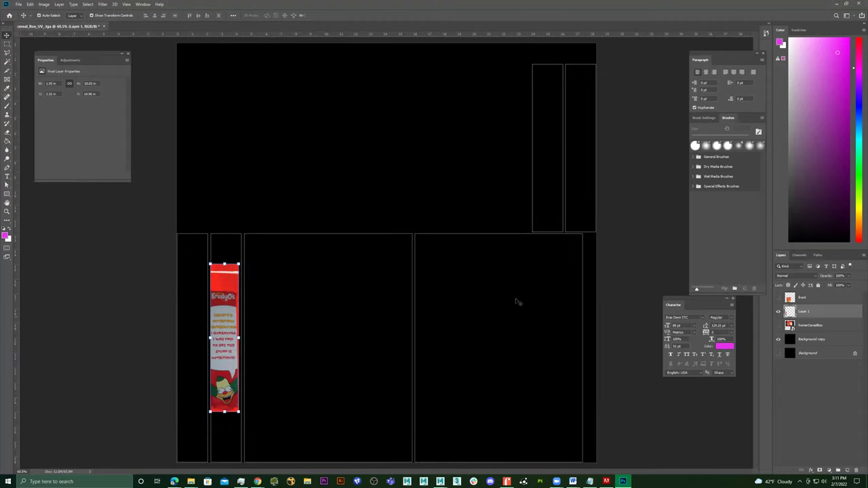
{"action": "left_click_drag", "start_coordinate": [736, 56], "coordinate": [635, 56]}
{"action": "key", "text": "ctrl"}
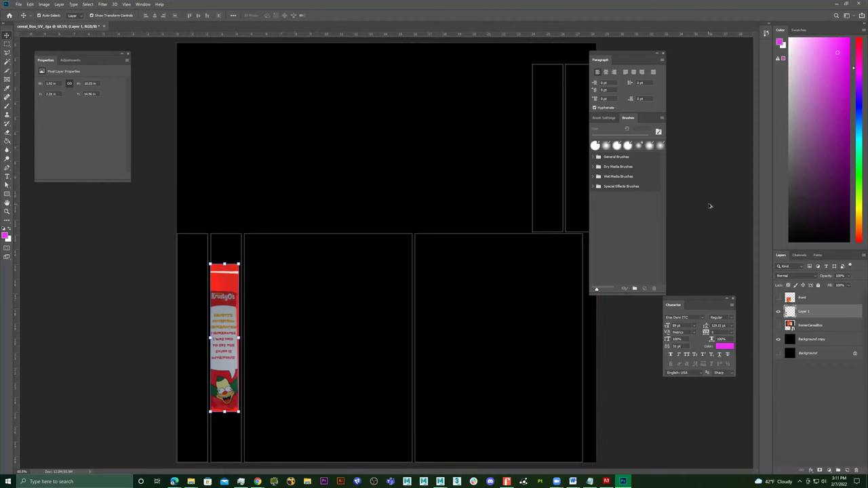
Scale and stretch the KrustyO's side strip to fill the second narrow UV rectangle's full height and width, and commit the transform
{"action": "mouse_move", "coordinate": [713, 227]}
{"action": "left_mouse_down"}
{"action": "mouse_move", "coordinate": [709, 216]}
{"action": "mouse_move", "coordinate": [716, 238]}
{"action": "left_mouse_up"}
{"action": "key", "text": "ctrl+t"}
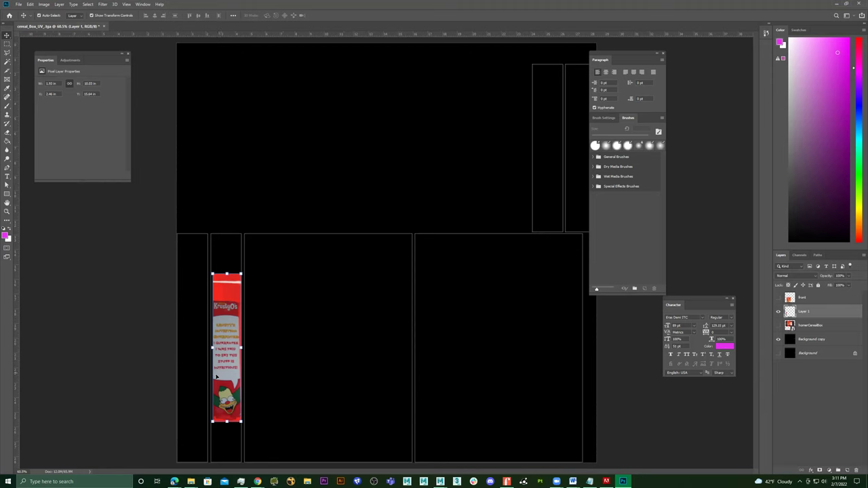
{"action": "left_click_drag", "start_coordinate": [213, 421], "coordinate": [208, 436]}
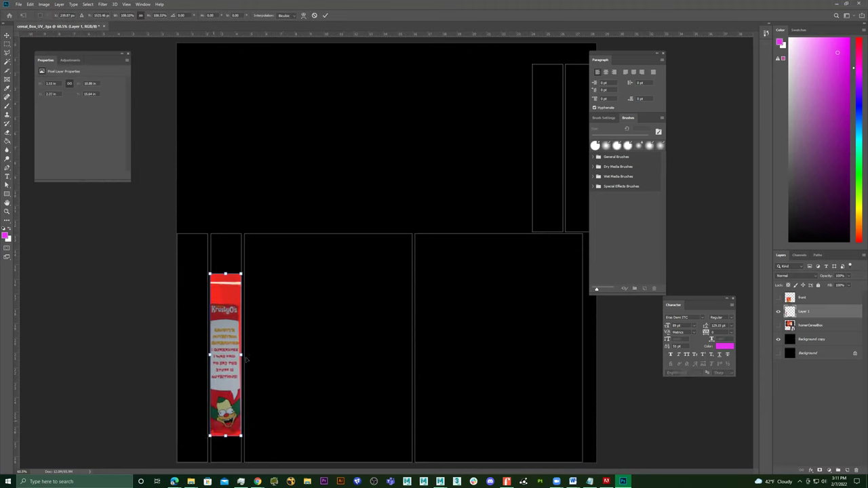
{"action": "left_click_drag", "start_coordinate": [241, 273], "coordinate": [225, 232]}
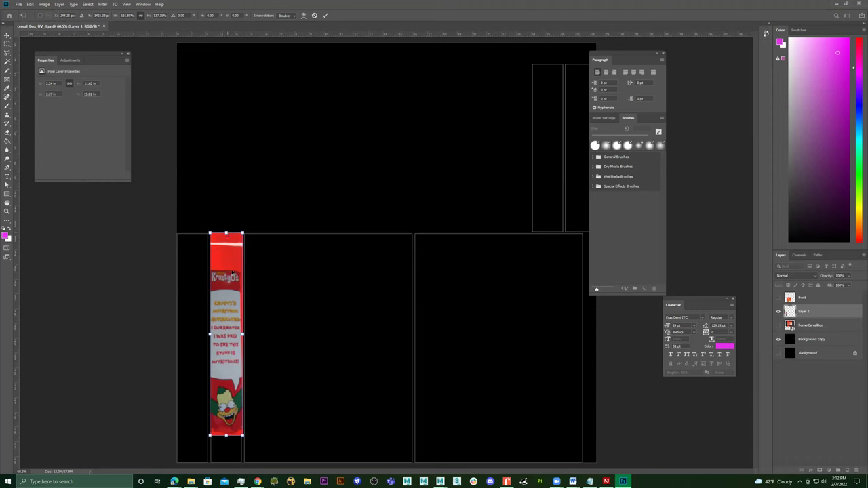
{"action": "left_click_drag", "start_coordinate": [226, 438], "coordinate": [226, 463]}
{"action": "key", "text": "Return"}
{"action": "left_click", "coordinate": [392, 197]}
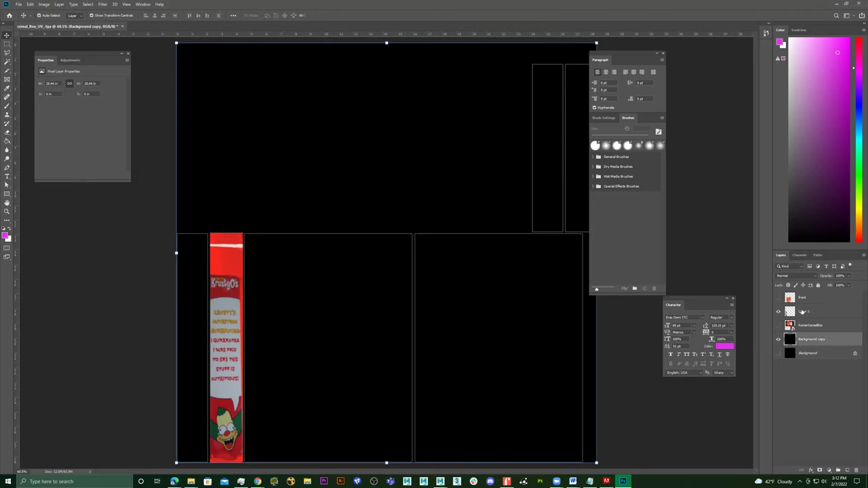
Rename the KrustyO's strip layer, Layer 1, as side and hide it
{"action": "double_click", "coordinate": [809, 314]}
{"action": "type", "text": "side"}
{"action": "key", "text": "Return"}
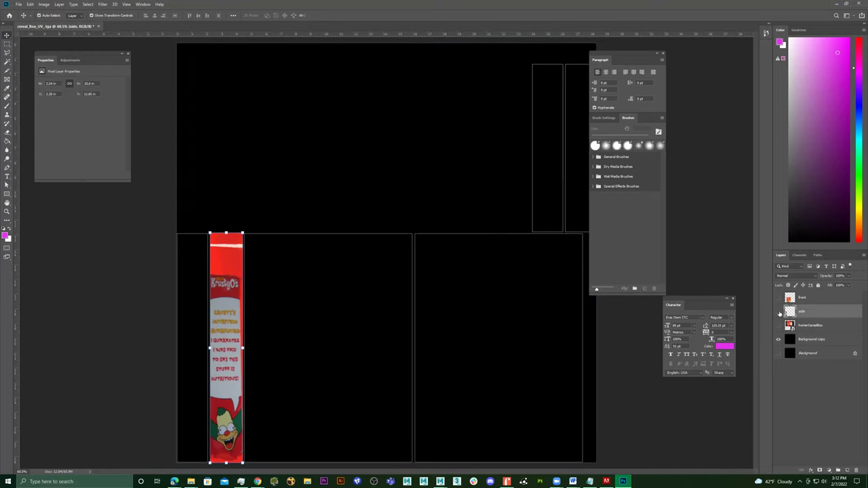
{"action": "left_click", "coordinate": [779, 312]}
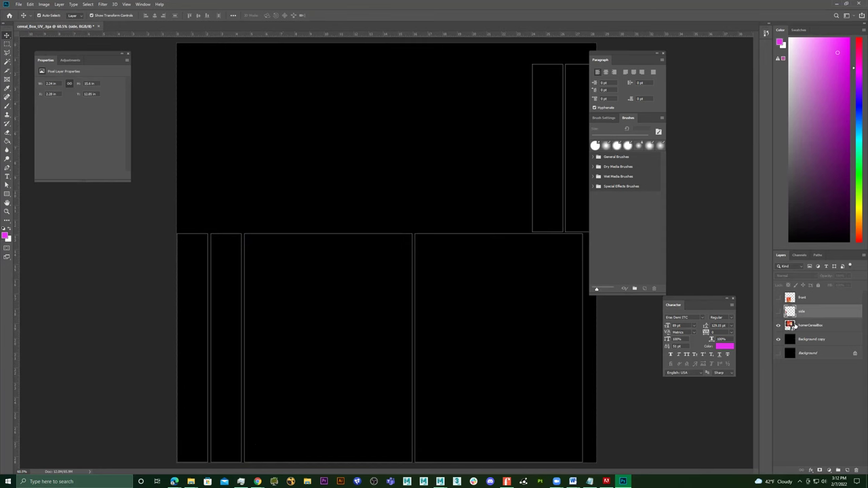
Show homerCerealBox, copy its Nutrition Facts side face to a new layer with a rectangular marquee selection, and hide homerCerealBox again
{"action": "left_click", "coordinate": [794, 325]}
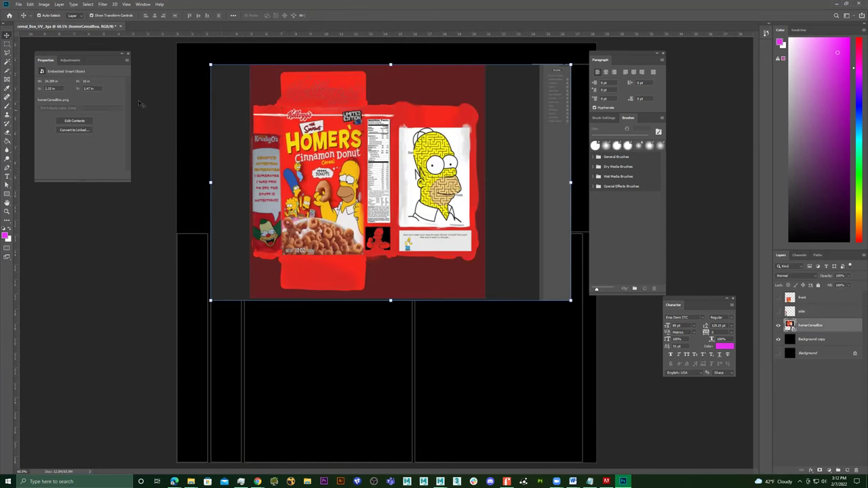
{"action": "left_click", "coordinate": [7, 44]}
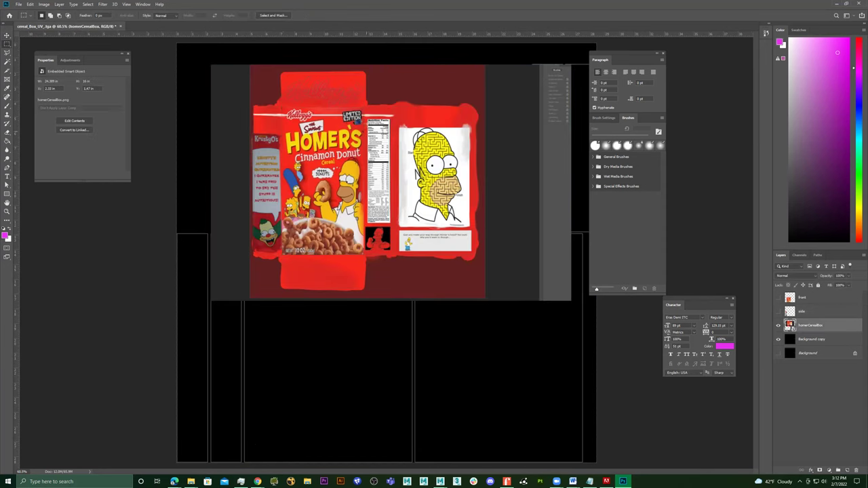
{"action": "scroll", "coordinate": [360, 102], "scroll_direction": "up", "scroll_amount": 5, "text": "alt"}
{"action": "left_click_drag", "start_coordinate": [357, 97], "coordinate": [426, 446]}
{"action": "right_click", "coordinate": [396, 261]}
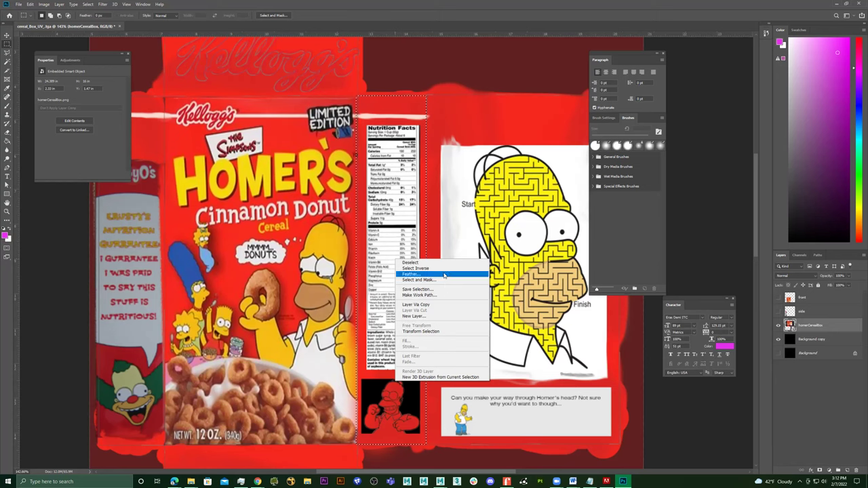
{"action": "left_click", "coordinate": [441, 305]}
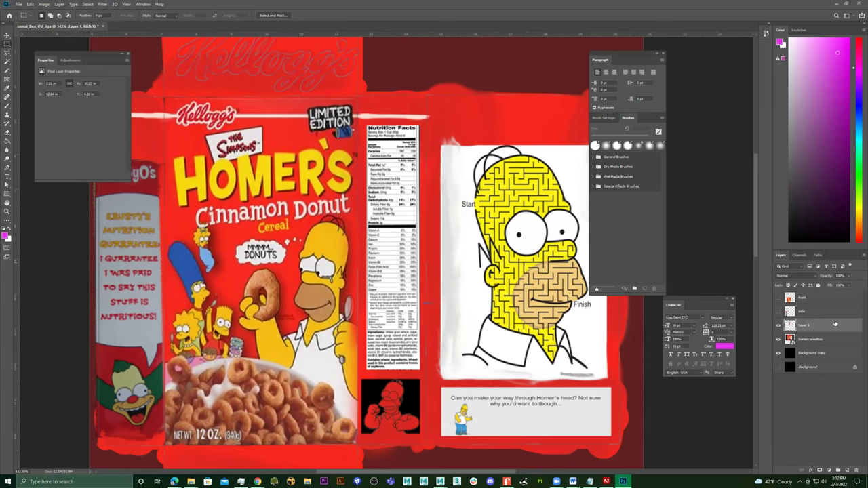
{"action": "left_click", "coordinate": [779, 340]}
Move the Nutrition Facts strip into the first narrow UV rectangle, stretch it to fill the rectangle, and commit the transform
{"action": "scroll", "coordinate": [285, 248], "scroll_direction": "down", "scroll_amount": 3, "text": "alt"}
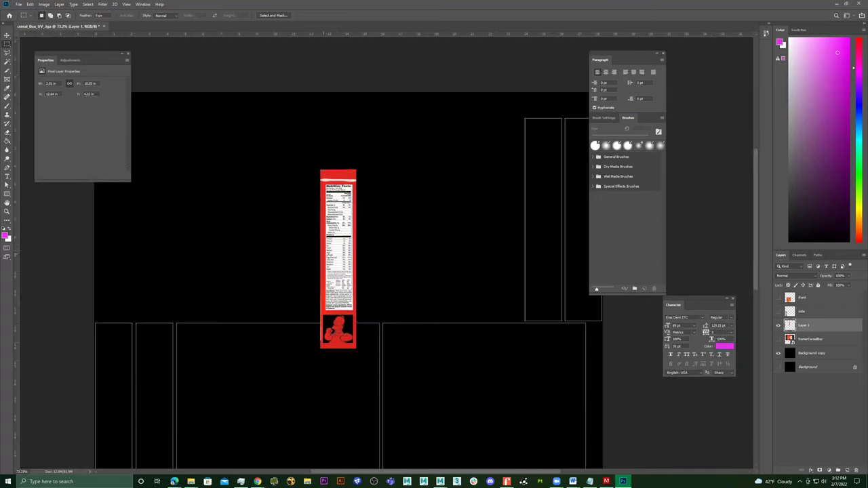
{"action": "scroll", "coordinate": [315, 249], "scroll_direction": "up", "scroll_amount": 1, "text": "alt"}
{"action": "left_click", "coordinate": [7, 36]}
{"action": "left_click_drag", "start_coordinate": [378, 175], "coordinate": [208, 323]}
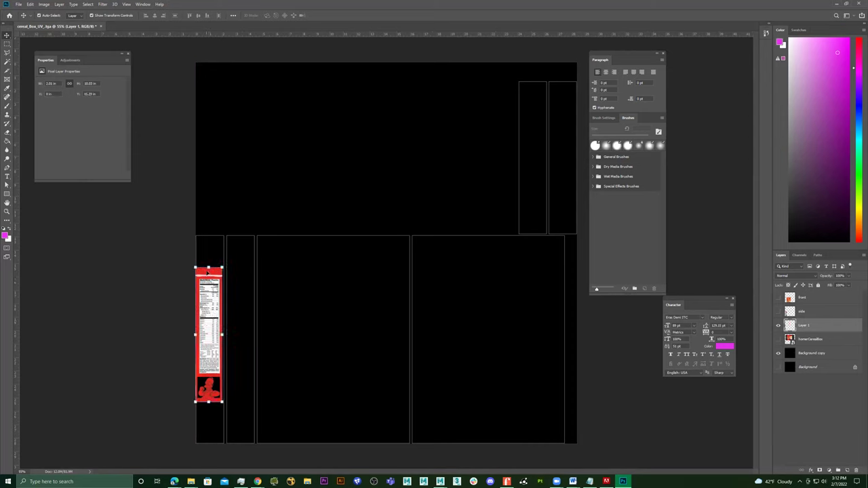
{"action": "left_click_drag", "start_coordinate": [209, 267], "coordinate": [209, 236]}
{"action": "left_click_drag", "start_coordinate": [209, 402], "coordinate": [208, 443]}
{"action": "left_click_drag", "start_coordinate": [222, 339], "coordinate": [225, 340]}
{"action": "key", "text": "Return"}
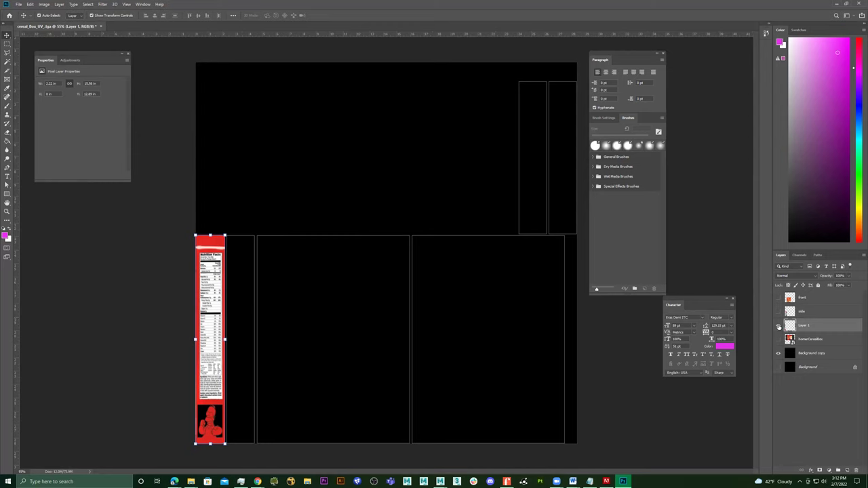
Hide Layer 1, show homerCerealBox, and make a rectangular marquee selection around the back face with the Homer maze
{"action": "left_click", "coordinate": [779, 326]}
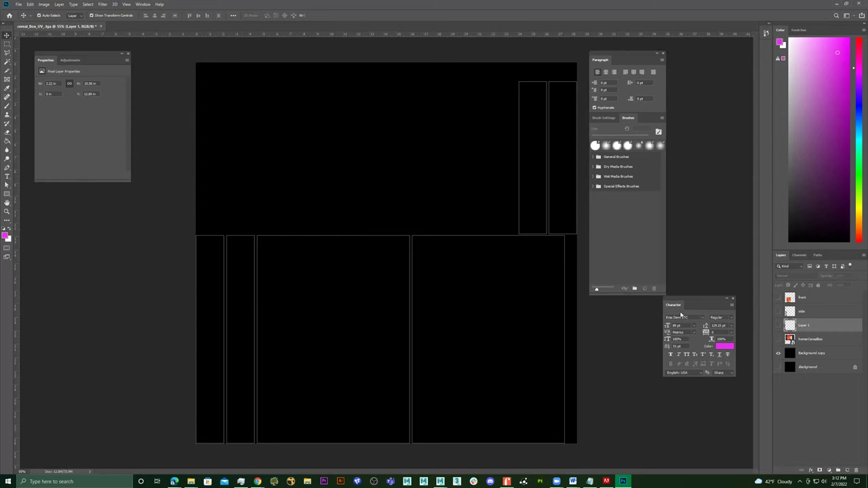
{"action": "left_click", "coordinate": [779, 339]}
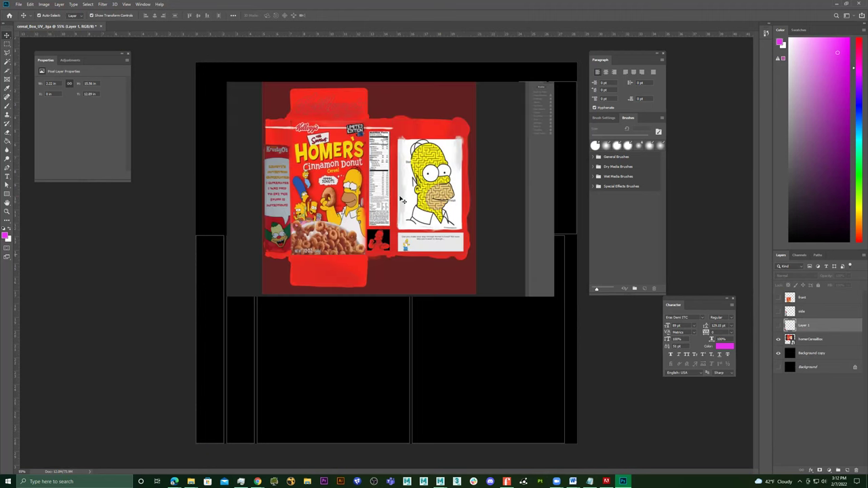
{"action": "key", "text": "m"}
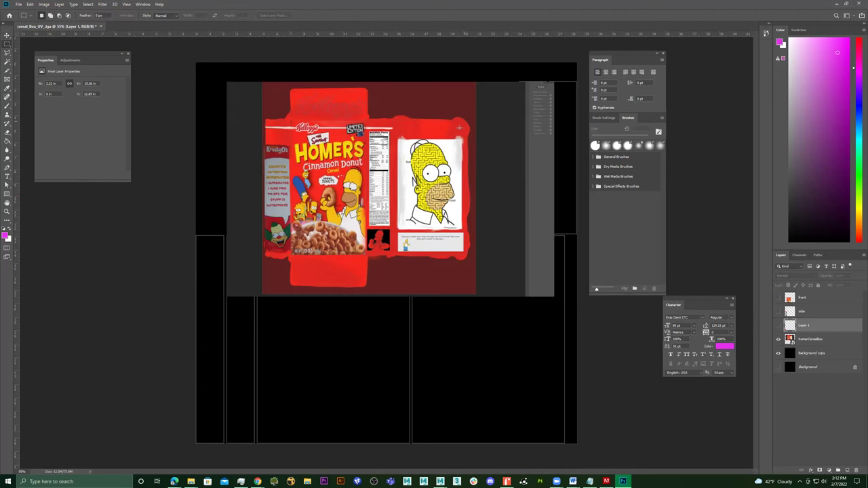
{"action": "scroll", "coordinate": [459, 127], "scroll_direction": "up", "scroll_amount": 5, "text": "alt"}
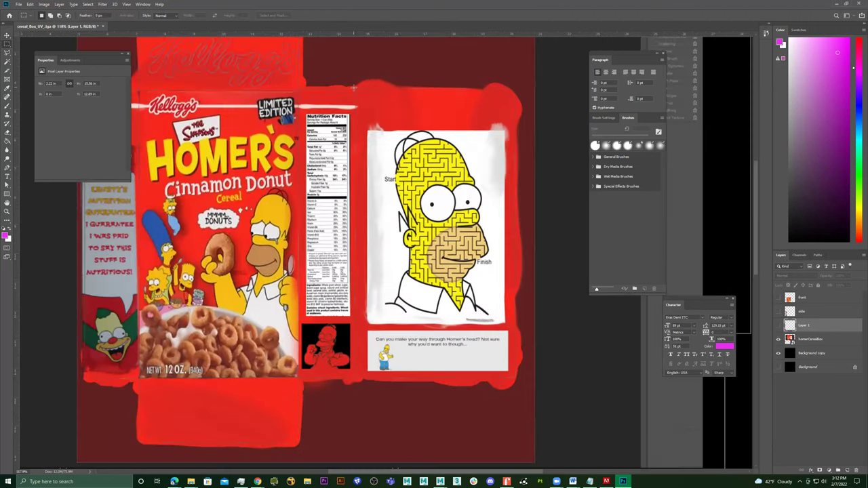
{"action": "left_click_drag", "start_coordinate": [355, 89], "coordinate": [516, 378]}
Try to copy the selected area to a new layer with Layer 1 still active
{"action": "right_click", "coordinate": [434, 218]}
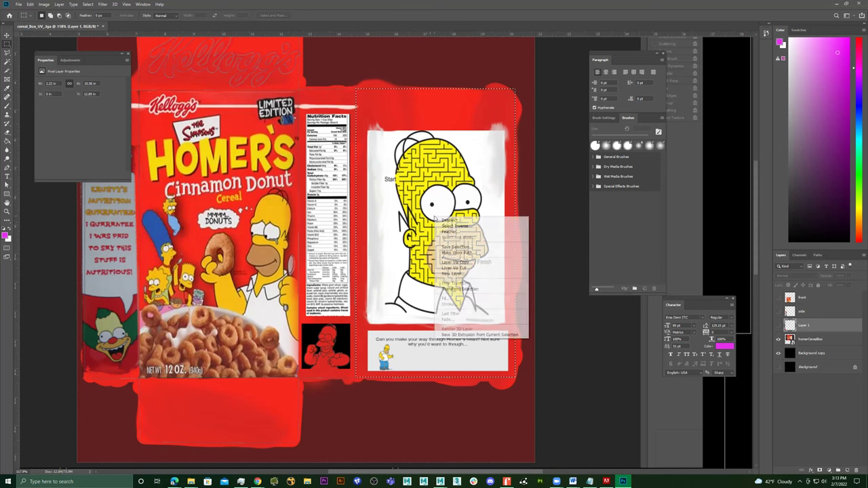
{"action": "left_click", "coordinate": [468, 262]}
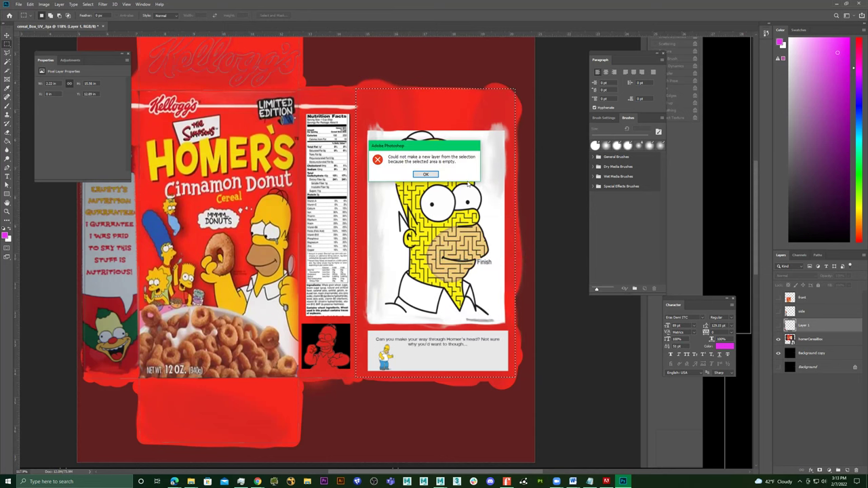
{"action": "left_click", "coordinate": [425, 174]}
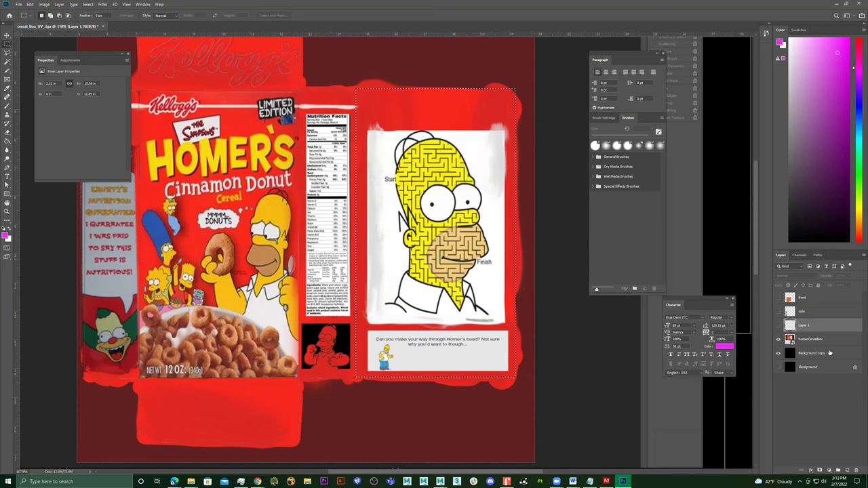
Make homerCerealBox the active layer, copy the selected maze face to a new layer, and hide homerCerealBox
{"action": "left_click", "coordinate": [814, 339]}
{"action": "right_click", "coordinate": [464, 196]}
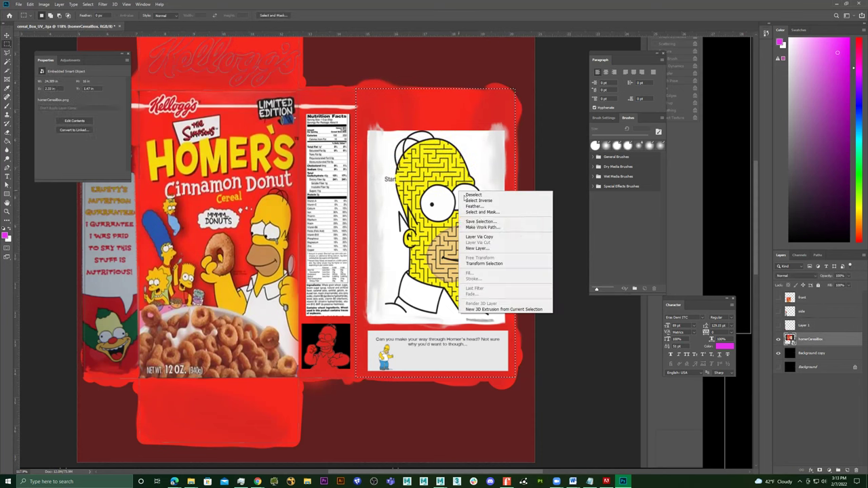
{"action": "left_click", "coordinate": [480, 236]}
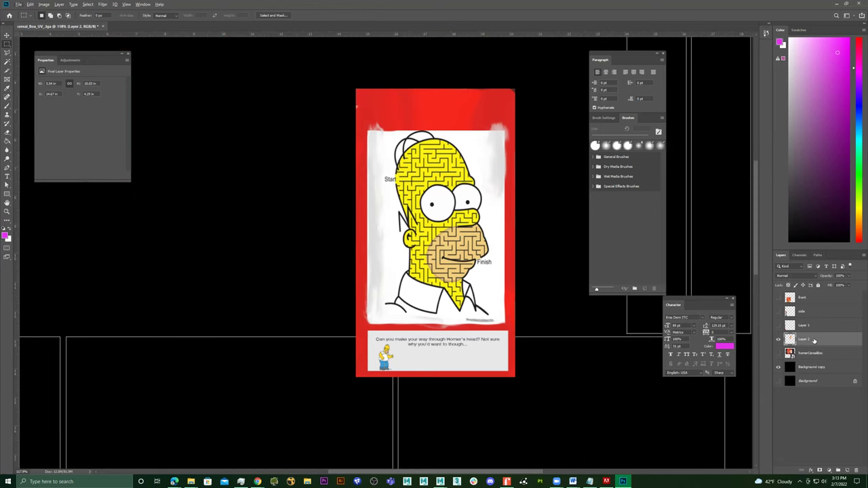
Rename Layer 2 as back and Layer 1 as side2
{"action": "double_click", "coordinate": [803, 340]}
{"action": "type", "text": "back"}
{"action": "left_click", "coordinate": [814, 330]}
{"action": "double_click", "coordinate": [809, 325]}
{"action": "type", "text": "side2"}
{"action": "key", "text": "Return"}
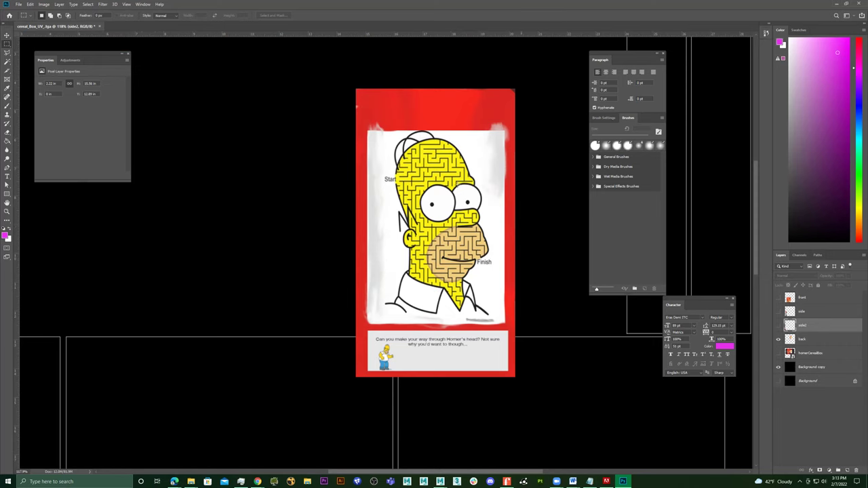
Move the Homer maze back face into the second large UV rectangle and stretch it to fill the rectangle's height and width
{"action": "scroll", "coordinate": [206, 144], "scroll_direction": "down", "scroll_amount": 5, "text": "alt"}
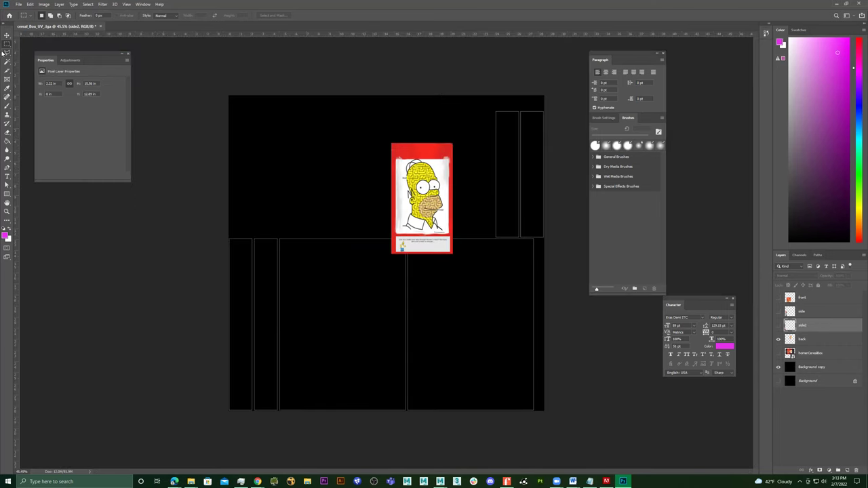
{"action": "left_click", "coordinate": [7, 35]}
{"action": "left_click_drag", "start_coordinate": [401, 225], "coordinate": [450, 342]}
{"action": "left_click_drag", "start_coordinate": [440, 260], "coordinate": [401, 242]}
{"action": "left_click_drag", "start_coordinate": [474, 286], "coordinate": [484, 310]}
{"action": "left_click_drag", "start_coordinate": [512, 252], "coordinate": [540, 231]}
{"action": "left_click_drag", "start_coordinate": [434, 392], "coordinate": [425, 410]}
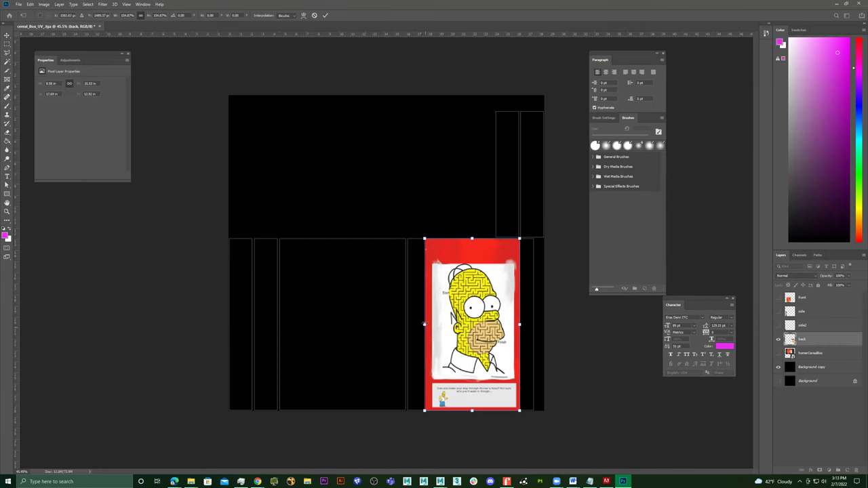
{"action": "left_click_drag", "start_coordinate": [425, 324], "coordinate": [407, 324]}
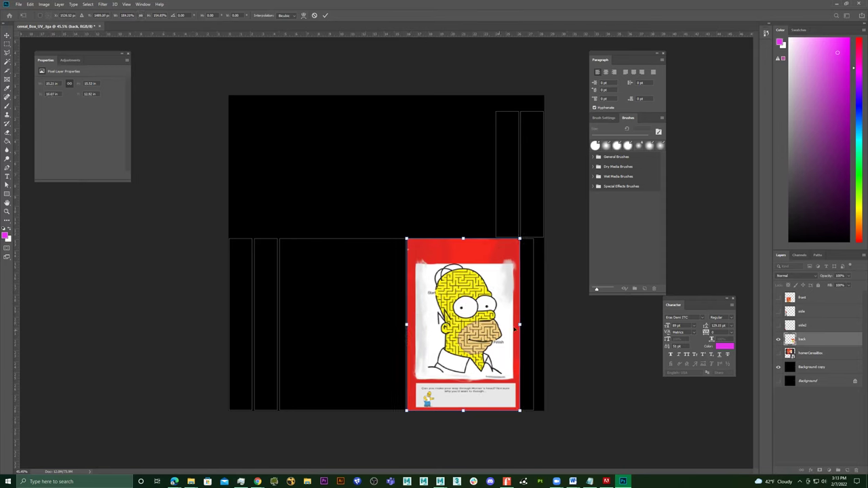
{"action": "left_click_drag", "start_coordinate": [536, 325], "coordinate": [536, 325]}
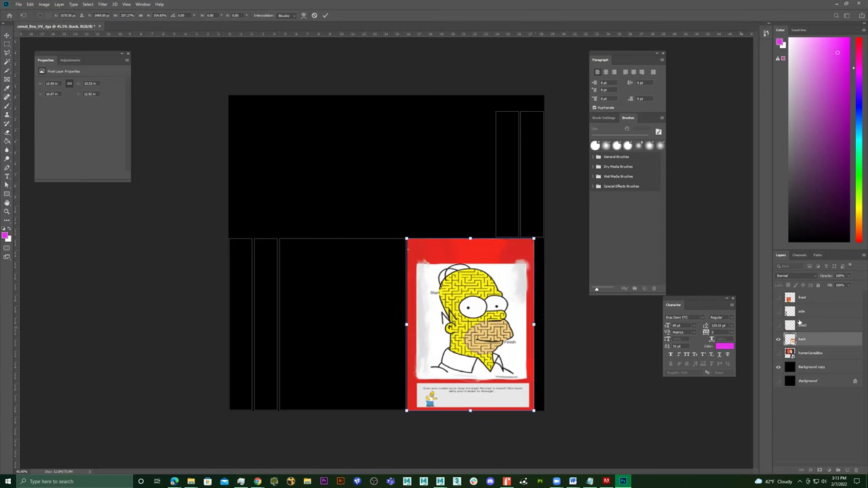
Hide the back layer, then select homerCerealBox and make it visible again
{"action": "left_click", "coordinate": [778, 339]}
{"action": "left_click", "coordinate": [810, 353]}
{"action": "left_click", "coordinate": [778, 352]}
Copy the Kellogg's top flap from homerCerealBox to a new layer with a rectangular marquee selection, and hide homerCerealBox
{"action": "scroll", "coordinate": [337, 241], "scroll_direction": "up", "scroll_amount": 5, "text": "alt"}
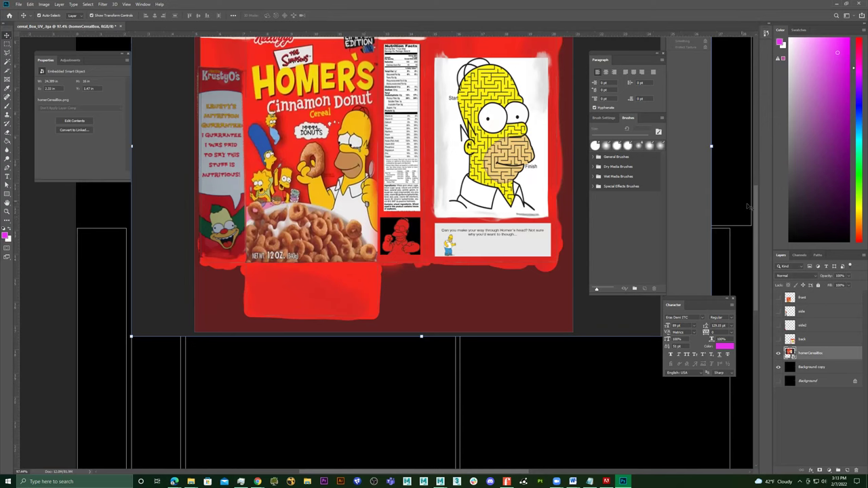
{"action": "scroll", "coordinate": [755, 210], "scroll_direction": "up", "scroll_amount": 3}
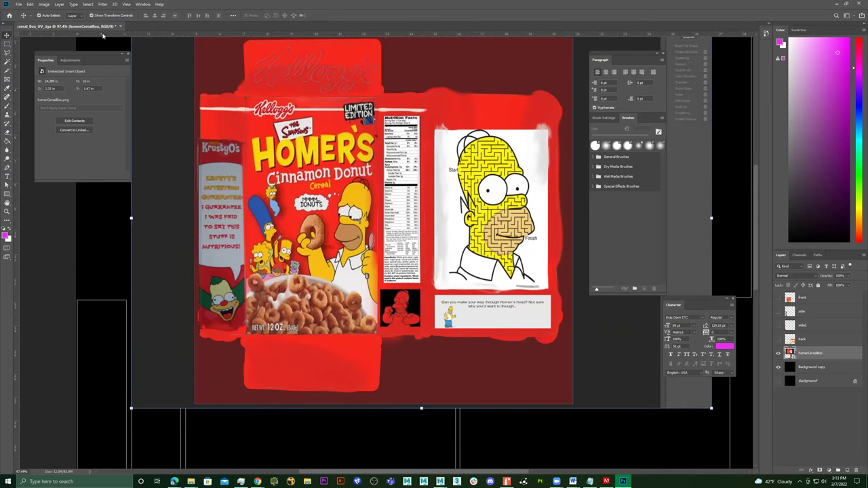
{"action": "left_click", "coordinate": [7, 43]}
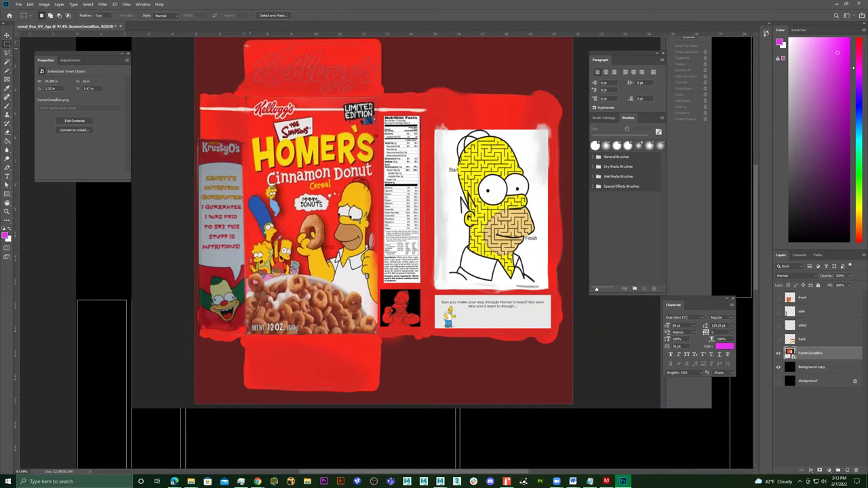
{"action": "left_click_drag", "start_coordinate": [246, 44], "coordinate": [381, 97]}
{"action": "right_click", "coordinate": [315, 74]}
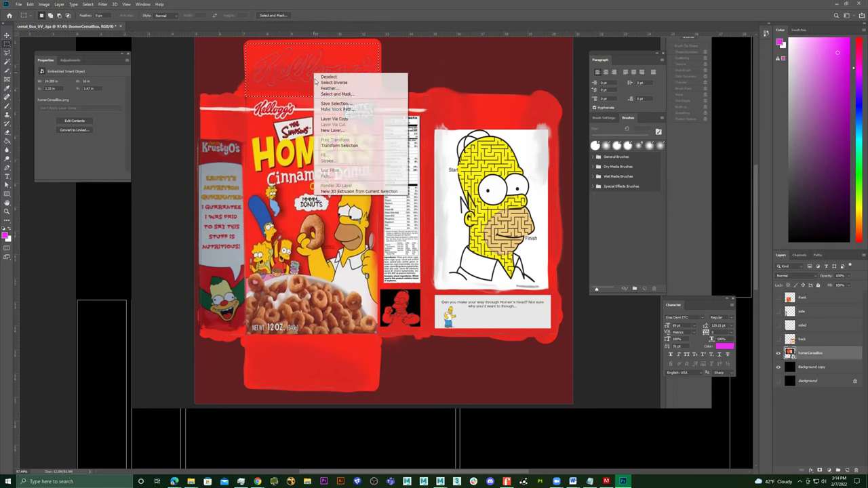
{"action": "left_click", "coordinate": [349, 120]}
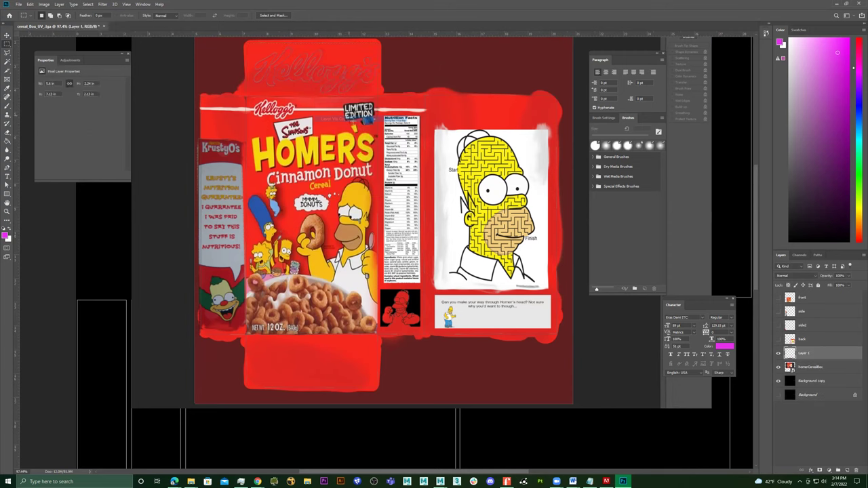
{"action": "left_click", "coordinate": [778, 368]}
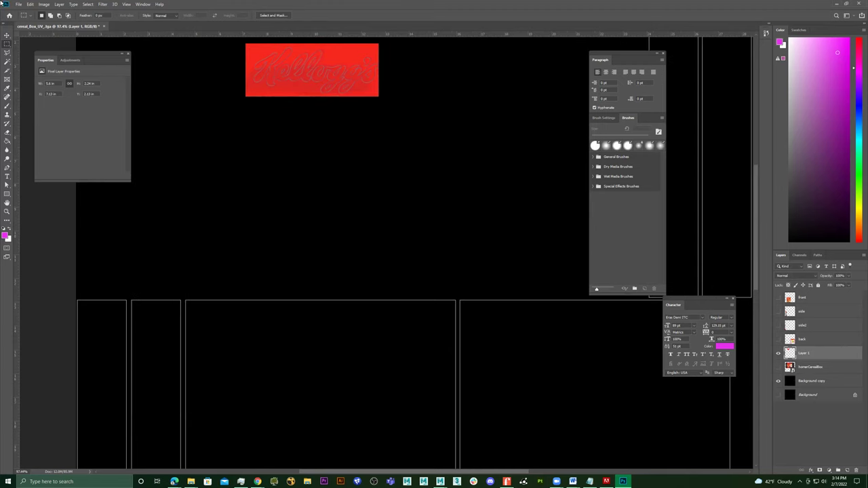
Move the copied top flap to just above the large UV rectangles, and reposition the floating Paragraph and Brushes panel group off the canvas
{"action": "left_click", "coordinate": [7, 37]}
{"action": "left_click_drag", "start_coordinate": [312, 70], "coordinate": [421, 247]}
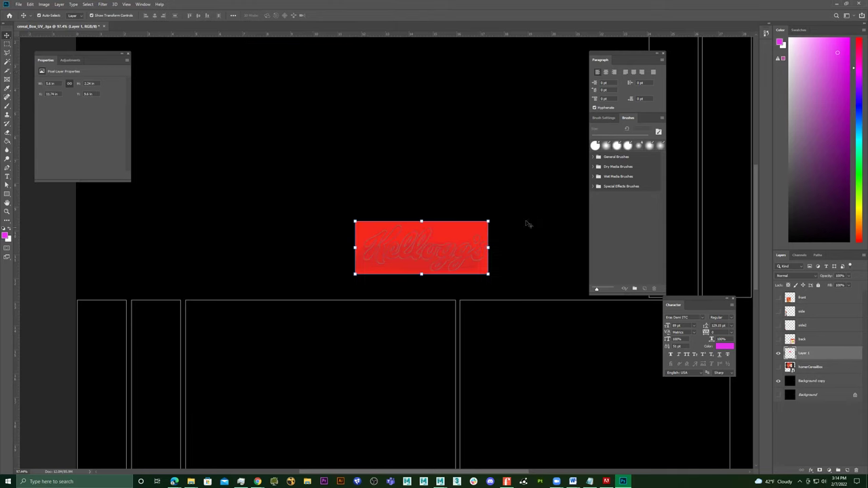
{"action": "scroll", "coordinate": [528, 217], "scroll_direction": "down", "scroll_amount": 1}
{"action": "scroll", "coordinate": [531, 210], "scroll_direction": "down", "scroll_amount": 4, "text": "alt"}
{"action": "left_click_drag", "start_coordinate": [625, 54], "coordinate": [724, 65]}
{"action": "scroll", "coordinate": [409, 213], "scroll_direction": "up", "scroll_amount": 1, "text": "alt"}
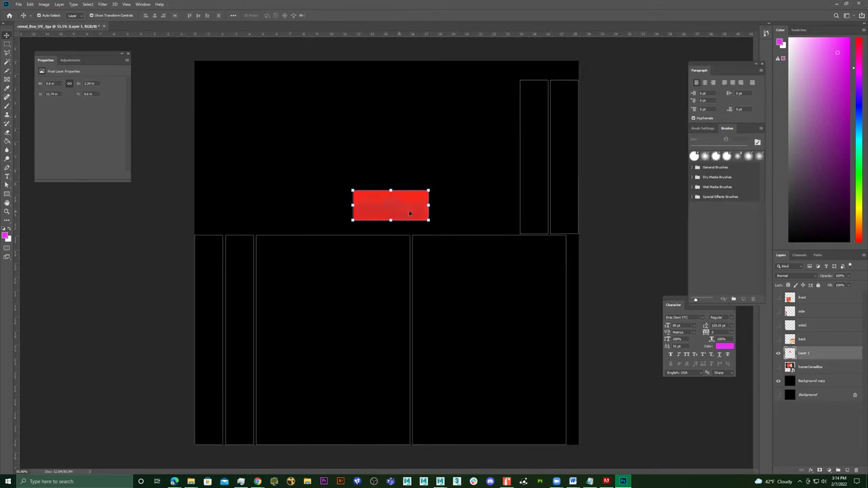
Rotate the Kellogg's top flap 90 degrees, stretch it to fill the outermost upper narrow UV rectangle, and hide its layer
{"action": "left_click_drag", "start_coordinate": [397, 206], "coordinate": [499, 154]}
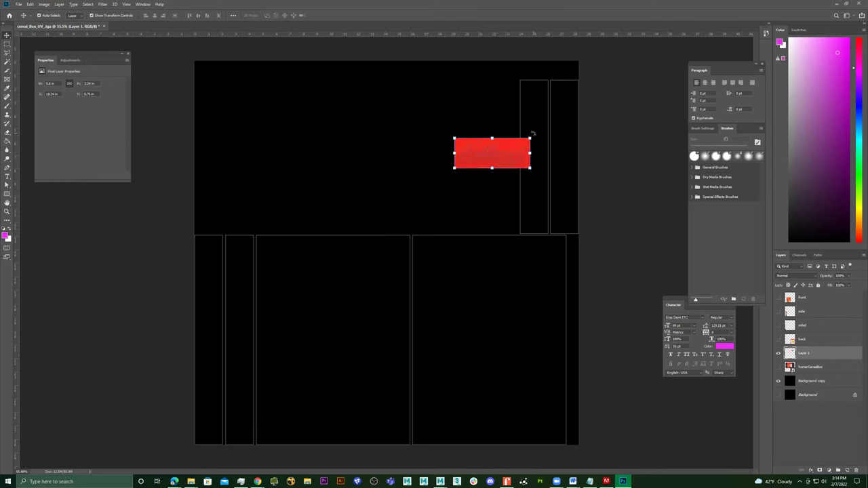
{"action": "left_click_drag", "start_coordinate": [532, 133], "coordinate": [548, 122]}
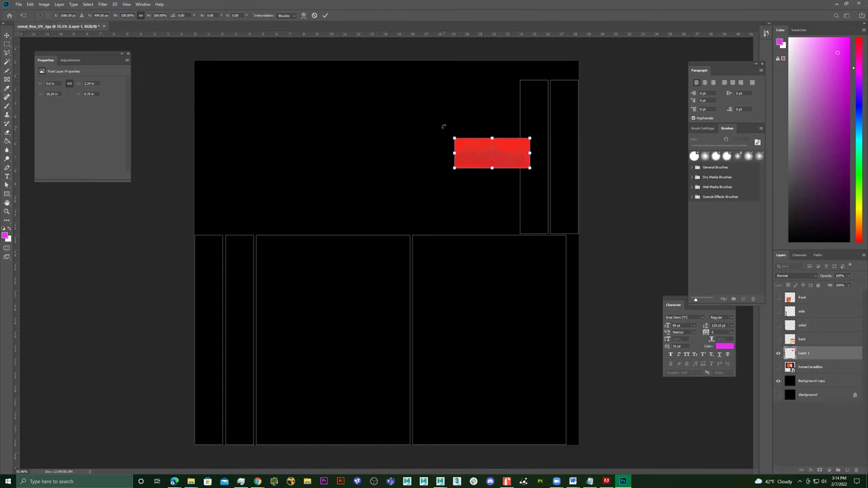
{"action": "left_click_drag", "start_coordinate": [444, 126], "coordinate": [586, 139]}
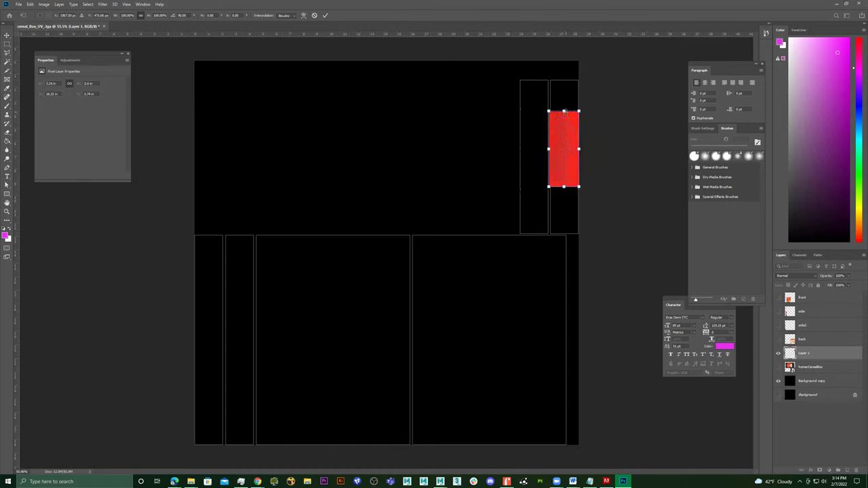
{"action": "left_click_drag", "start_coordinate": [563, 110], "coordinate": [566, 97]}
{"action": "left_click_drag", "start_coordinate": [567, 81], "coordinate": [566, 80]}
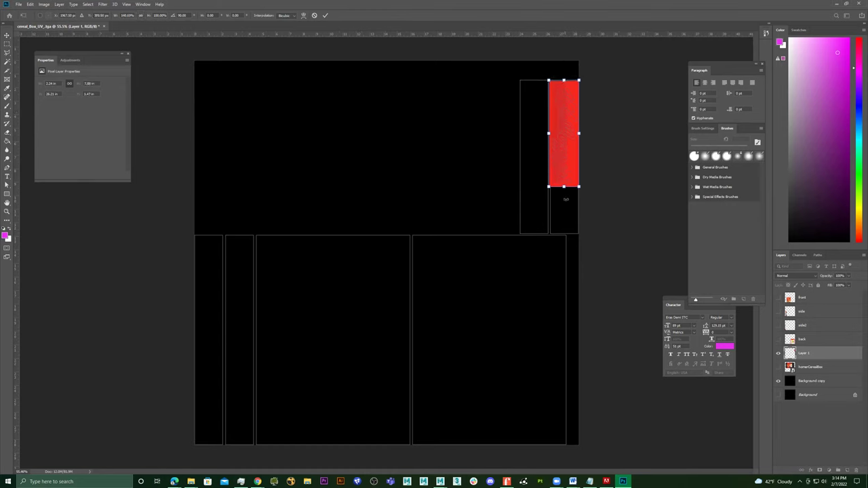
{"action": "left_click_drag", "start_coordinate": [564, 185], "coordinate": [568, 223]}
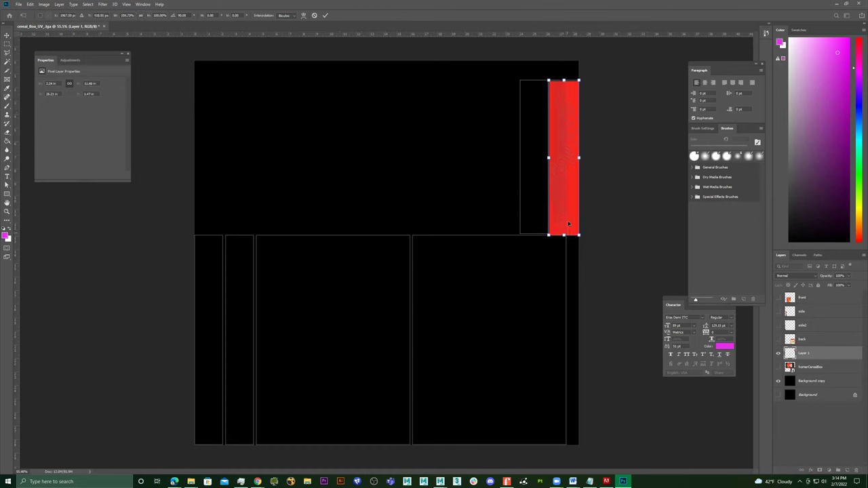
{"action": "key", "text": "Return"}
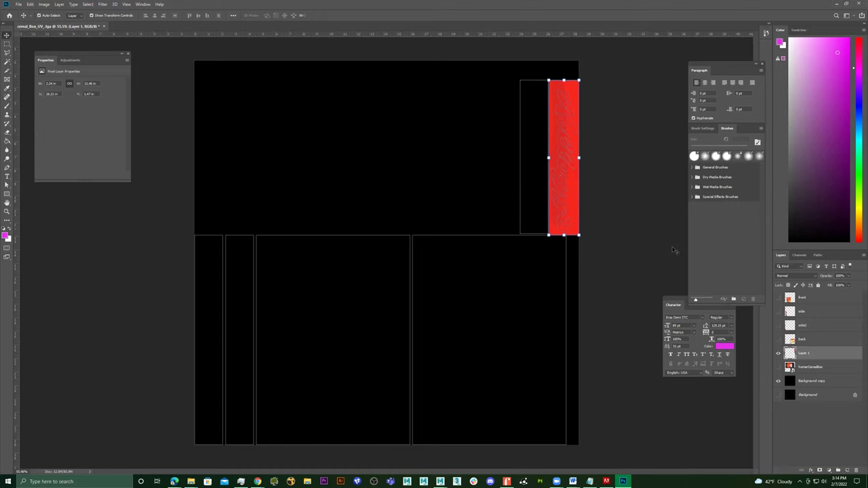
{"action": "left_click", "coordinate": [778, 353]}
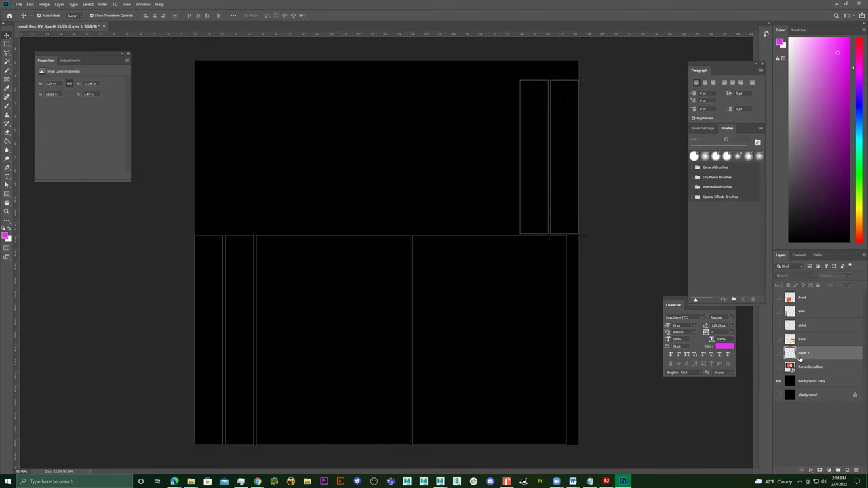
{"action": "double_click", "coordinate": [805, 352]}
Switch to Maya to examine which upper UV shells belong to the box's top and bottom faces, and return to Photoshop
{"action": "left_click", "coordinate": [835, 4]}
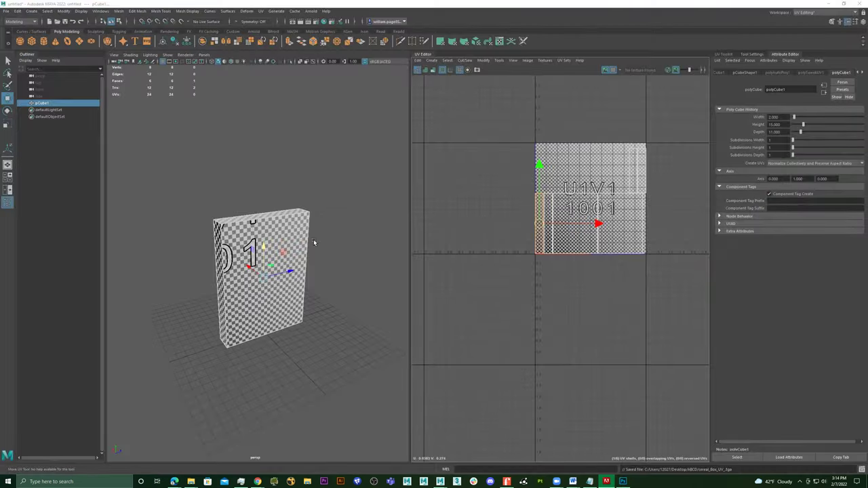
{"action": "left_click_drag", "start_coordinate": [275, 252], "coordinate": [251, 232], "text": "alt"}
{"action": "right_click_drag", "start_coordinate": [249, 232], "coordinate": [262, 207], "text": "alt"}
{"action": "left_click", "coordinate": [289, 181]}
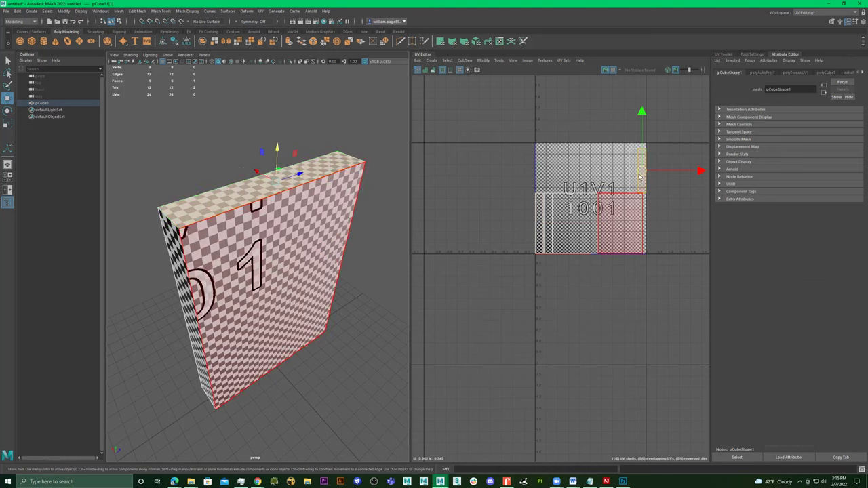
{"action": "left_click_drag", "start_coordinate": [335, 291], "coordinate": [348, 232], "text": "alt"}
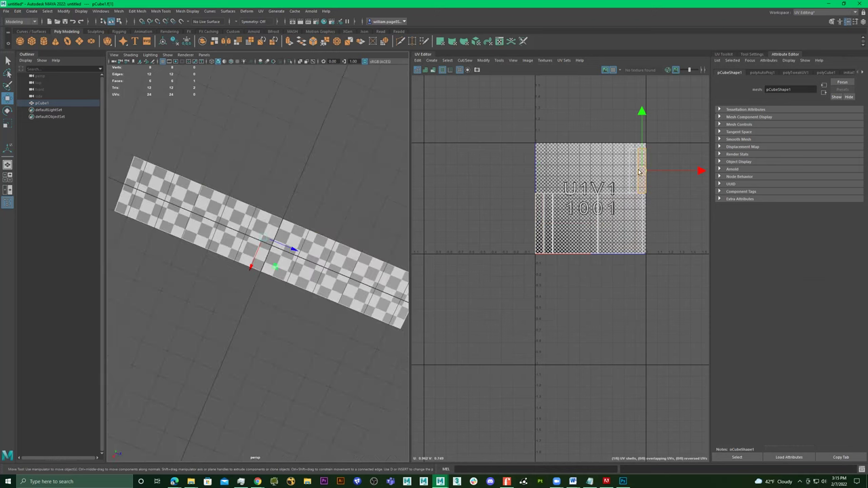
{"action": "left_click_drag", "start_coordinate": [297, 242], "coordinate": [289, 346], "text": "alt"}
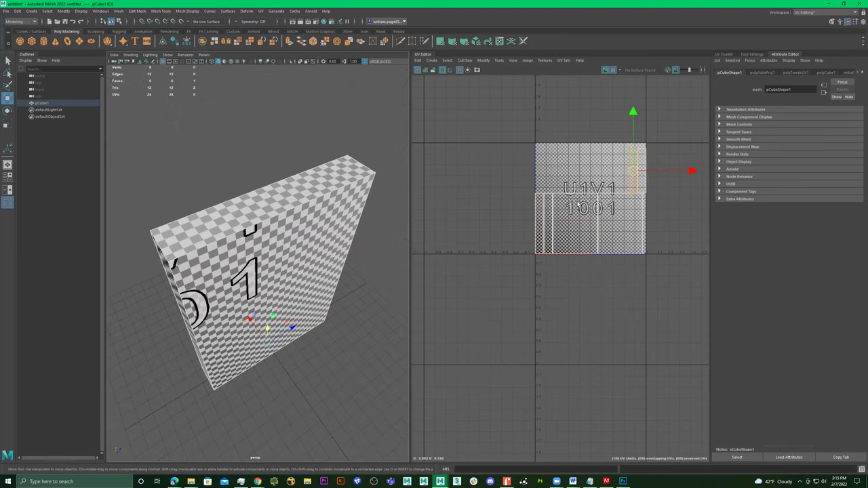
{"action": "left_click", "coordinate": [827, 4]}
{"action": "left_click", "coordinate": [622, 480]}
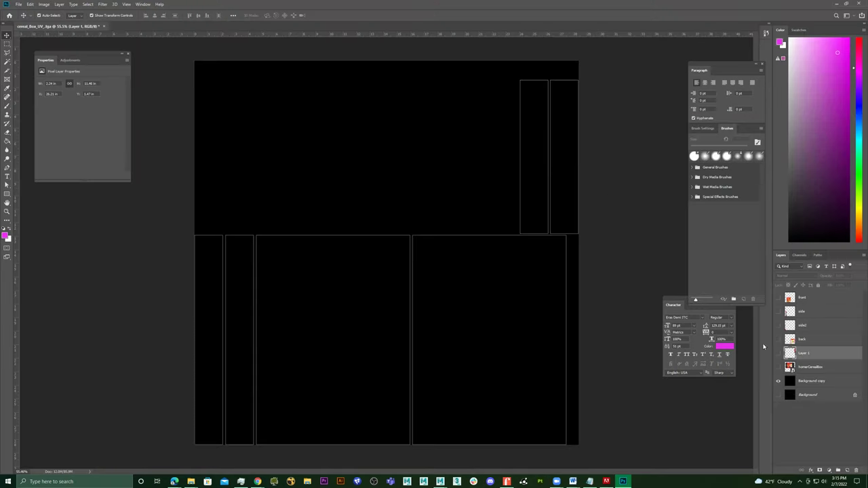
Copy the plain red bottom flap from homerCerealBox to a new layer with a rectangular marquee selection, and hide homerCerealBox
{"action": "left_click", "coordinate": [779, 353]}
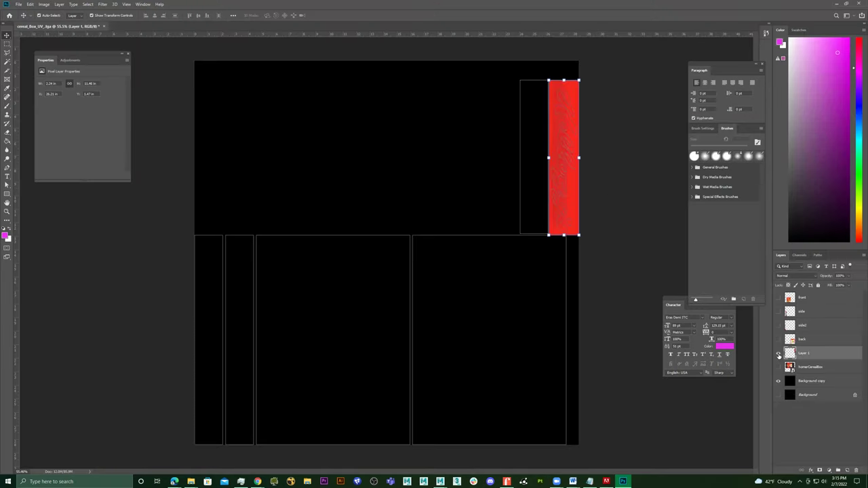
{"action": "left_click", "coordinate": [779, 353]}
{"action": "left_click", "coordinate": [771, 366]}
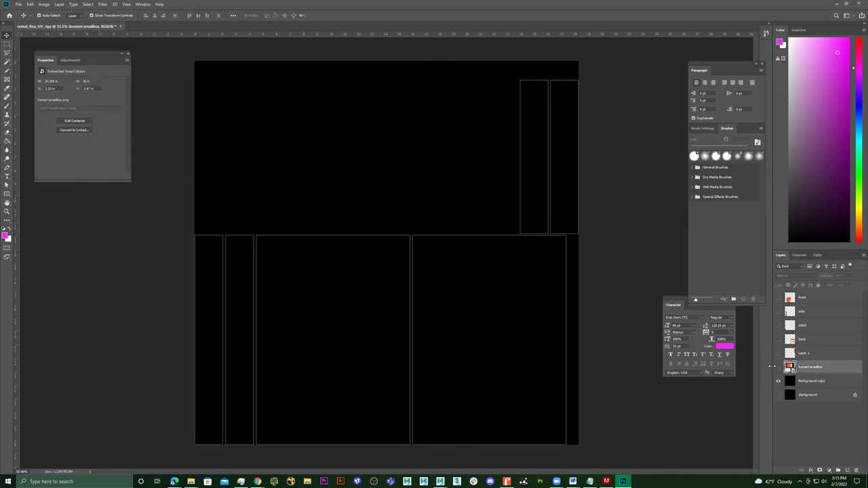
{"action": "left_click", "coordinate": [778, 367]}
{"action": "scroll", "coordinate": [403, 160], "scroll_direction": "up", "scroll_amount": 2, "text": "alt"}
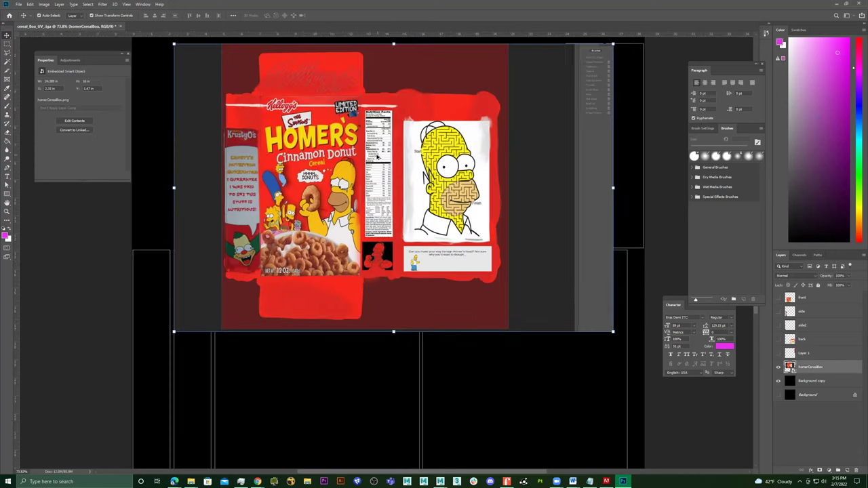
{"action": "scroll", "coordinate": [246, 291], "scroll_direction": "up", "scroll_amount": 3, "text": "alt"}
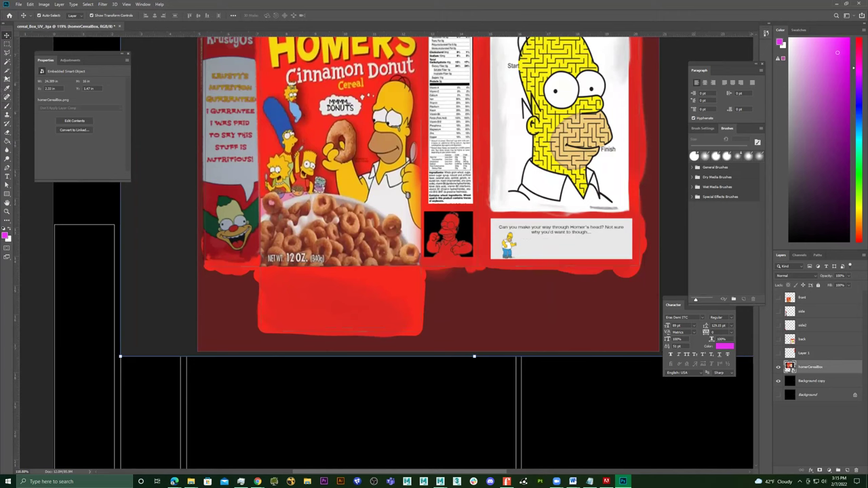
{"action": "left_click", "coordinate": [7, 44]}
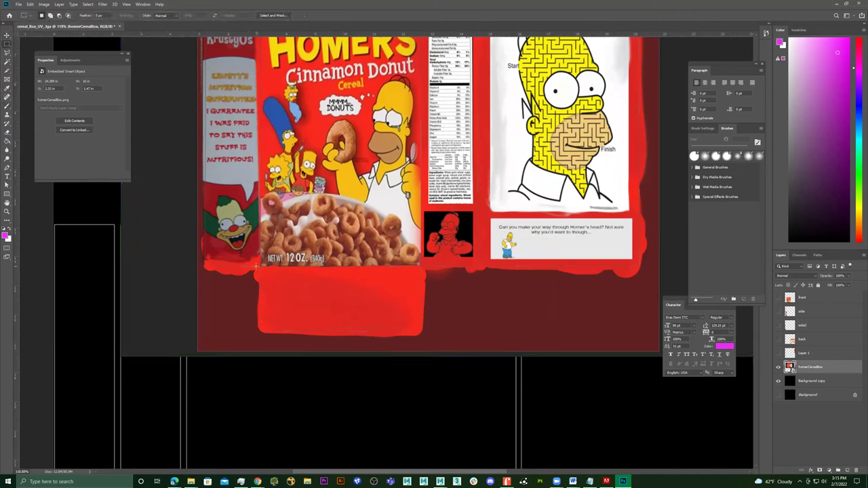
{"action": "left_click_drag", "start_coordinate": [259, 266], "coordinate": [421, 332]}
{"action": "right_click", "coordinate": [322, 279]}
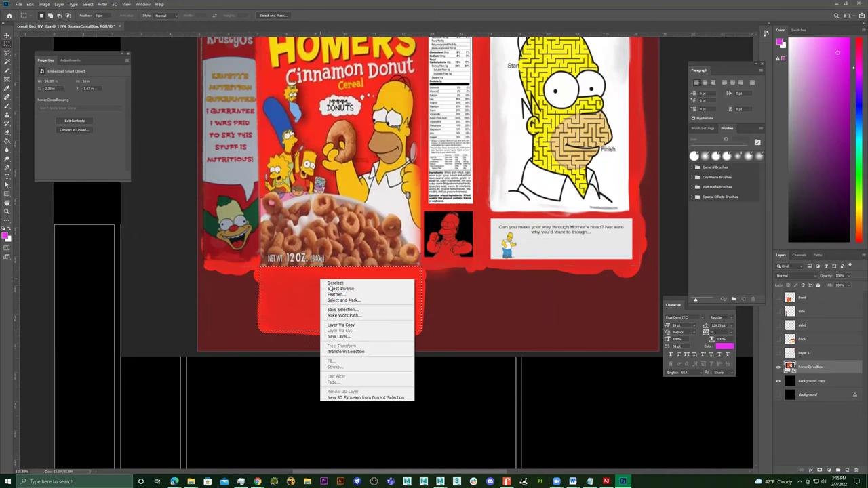
{"action": "left_click", "coordinate": [367, 324]}
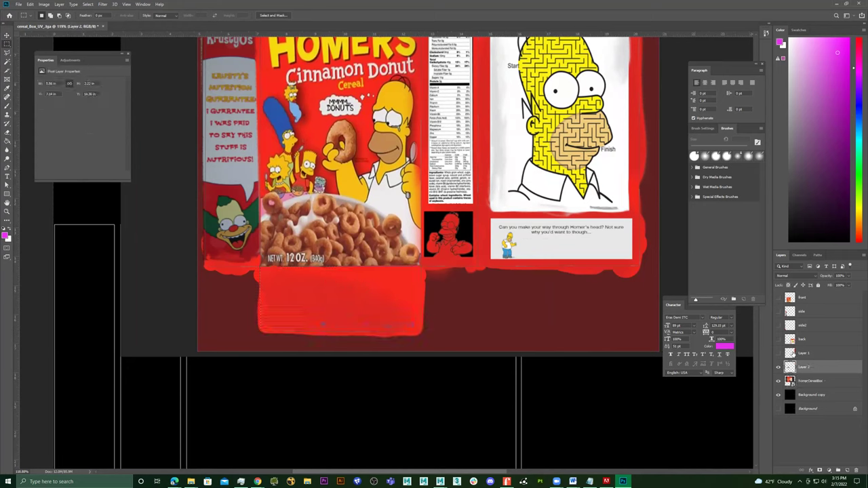
{"action": "left_click", "coordinate": [778, 381]}
Move the bottom flap to the inner upper narrow UV rectangle, rotate it upright and stretch it to fill the height
{"action": "scroll", "coordinate": [389, 248], "scroll_direction": "down", "scroll_amount": 3, "text": "alt"}
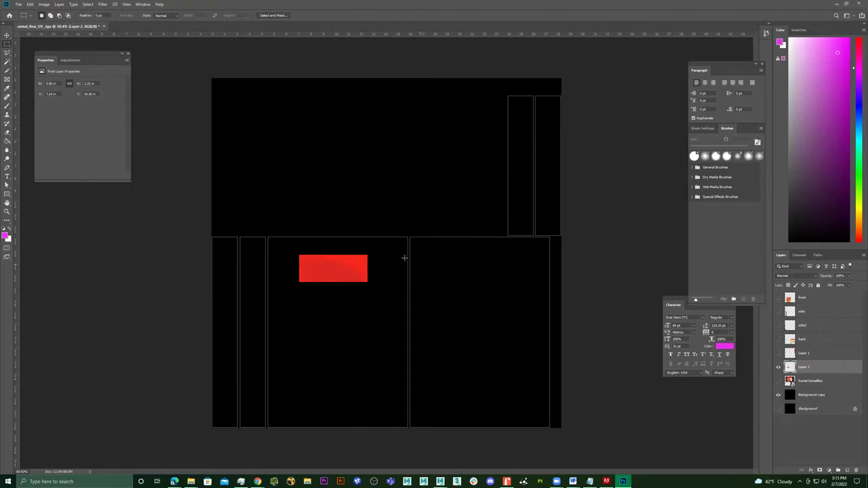
{"action": "key", "text": "v"}
{"action": "left_click_drag", "start_coordinate": [341, 273], "coordinate": [516, 162]}
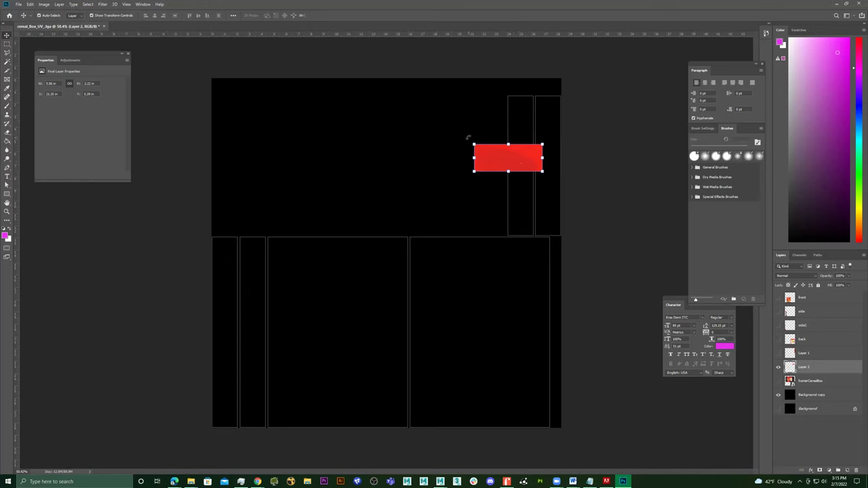
{"action": "left_click_drag", "start_coordinate": [468, 138], "coordinate": [519, 95]}
{"action": "left_click_drag", "start_coordinate": [519, 195], "coordinate": [520, 235]}
{"action": "key", "text": "Return"}
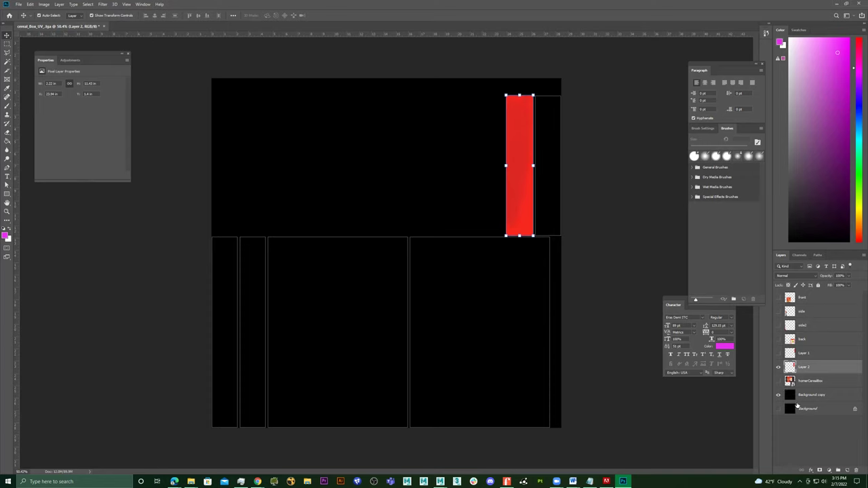
Make all face and flap layers visible, and hide the homerCerealBox and Background copy layers
{"action": "left_click", "coordinate": [778, 367]}
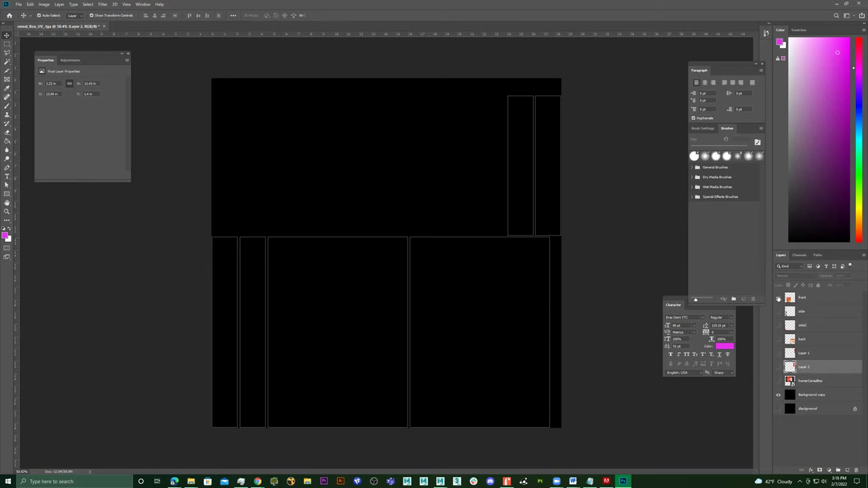
{"action": "left_click_drag", "start_coordinate": [779, 303], "coordinate": [779, 351]}
{"action": "left_click", "coordinate": [779, 380]}
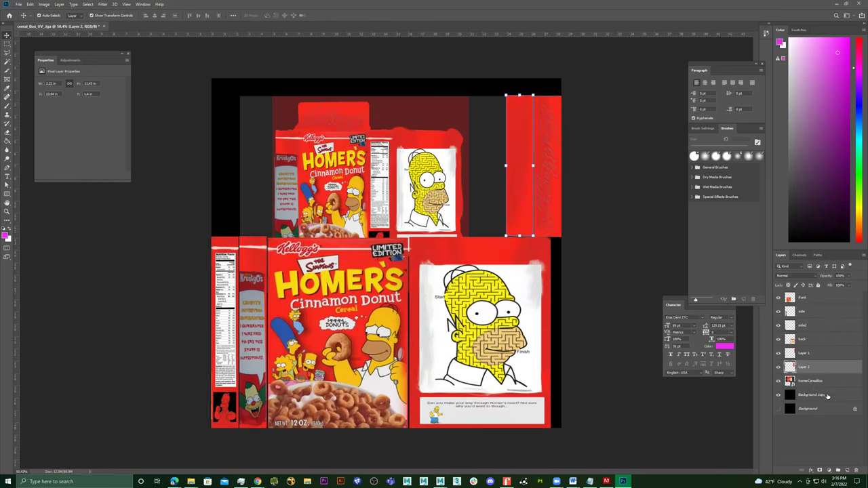
{"action": "left_click", "coordinate": [808, 382]}
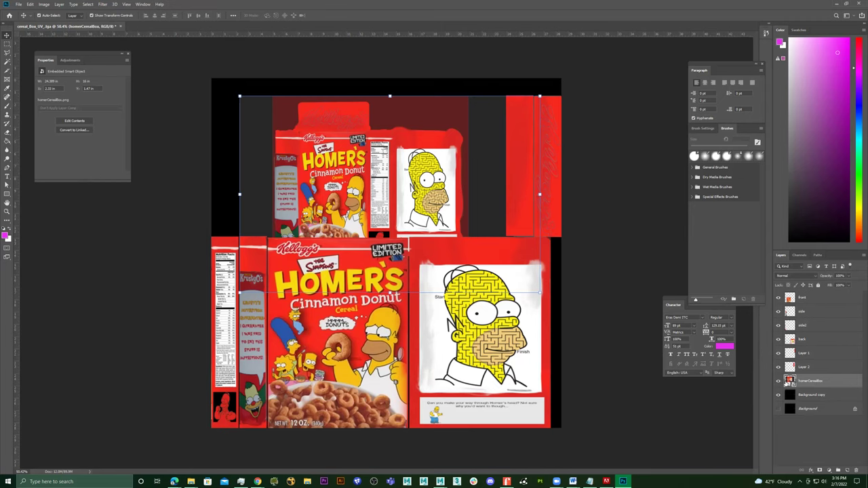
{"action": "left_click", "coordinate": [778, 381]}
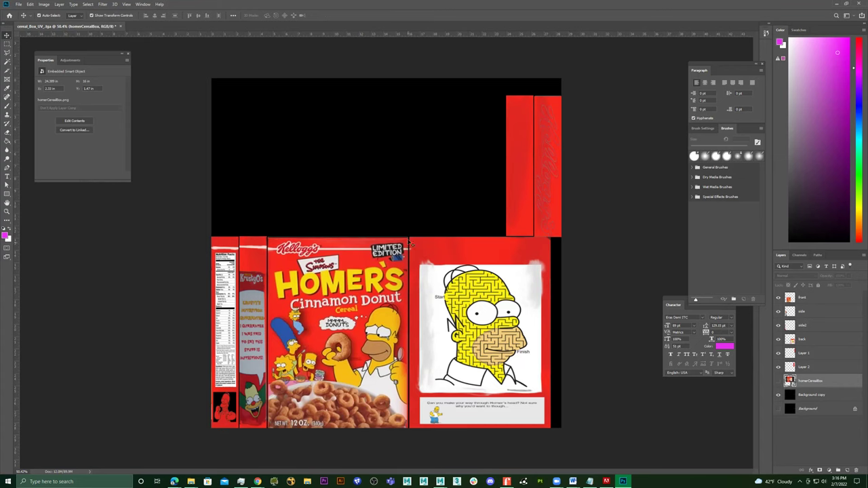
{"action": "left_click", "coordinate": [778, 397]}
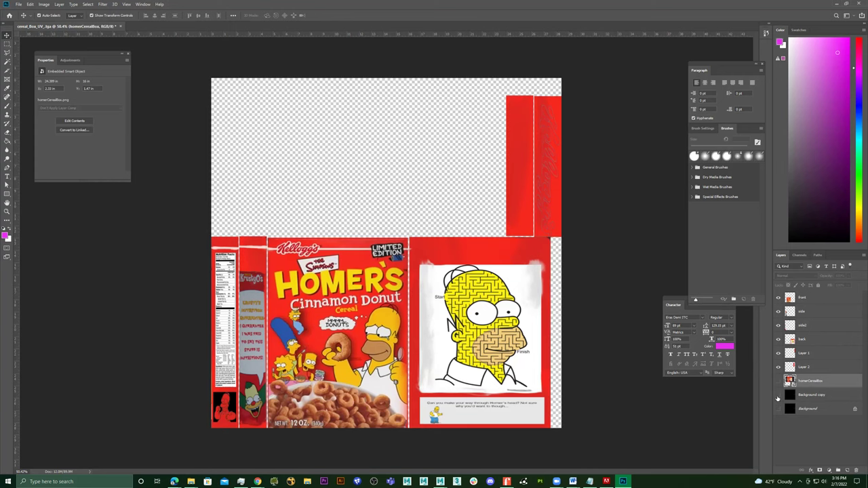
{"action": "left_click", "coordinate": [778, 396]}
{"action": "left_click", "coordinate": [779, 397]}
{"action": "left_click", "coordinate": [18, 4]}
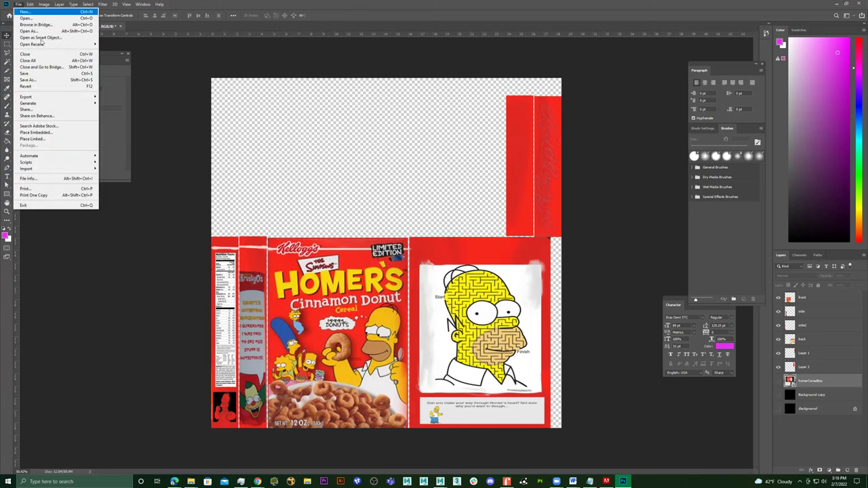
{"action": "left_click", "coordinate": [55, 82]}
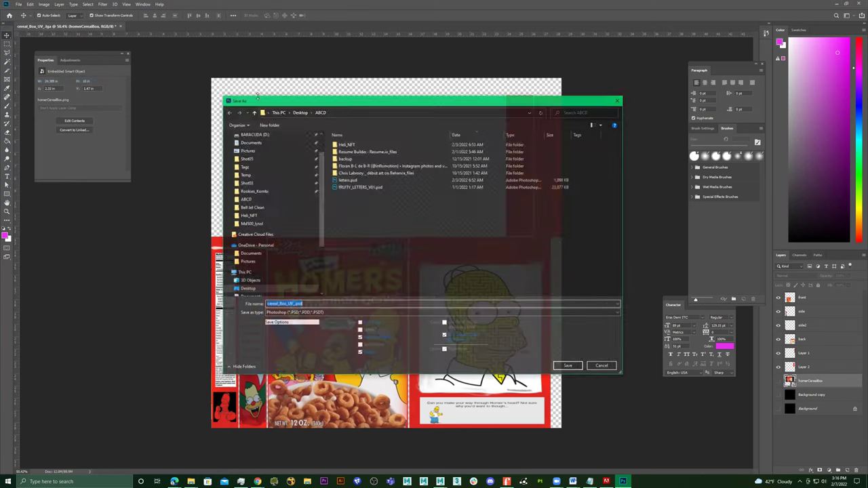
{"action": "left_click_drag", "start_coordinate": [355, 101], "coordinate": [496, 86]}
{"action": "key", "text": "Return"}
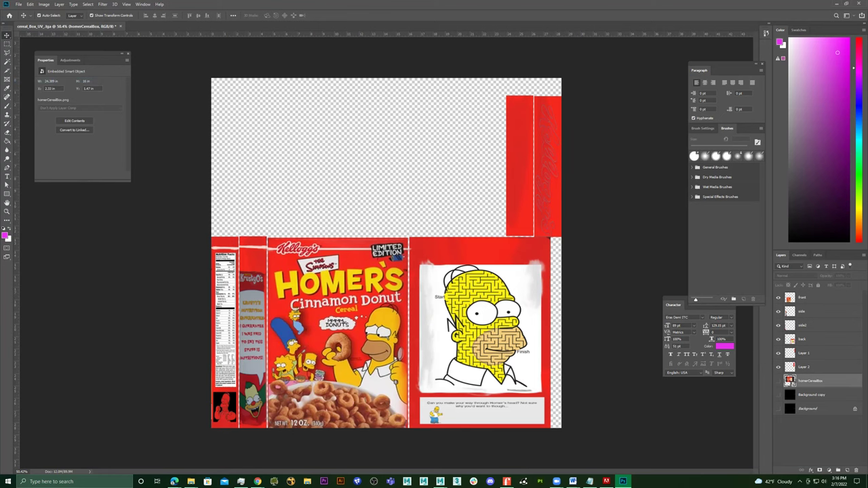
Save the texture as the JPEG file cereal_Box_UV_Homer.jpg at maximum quality 12
{"action": "key", "text": "ctrl+shift+s"}
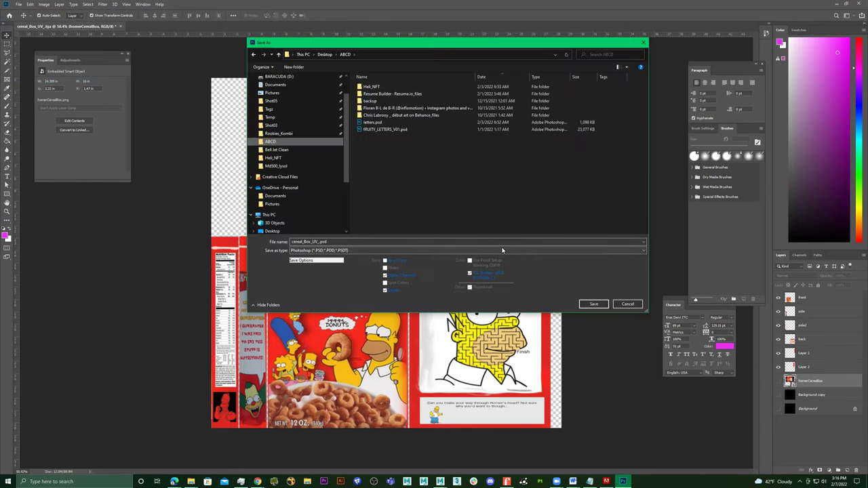
{"action": "left_click", "coordinate": [308, 252]}
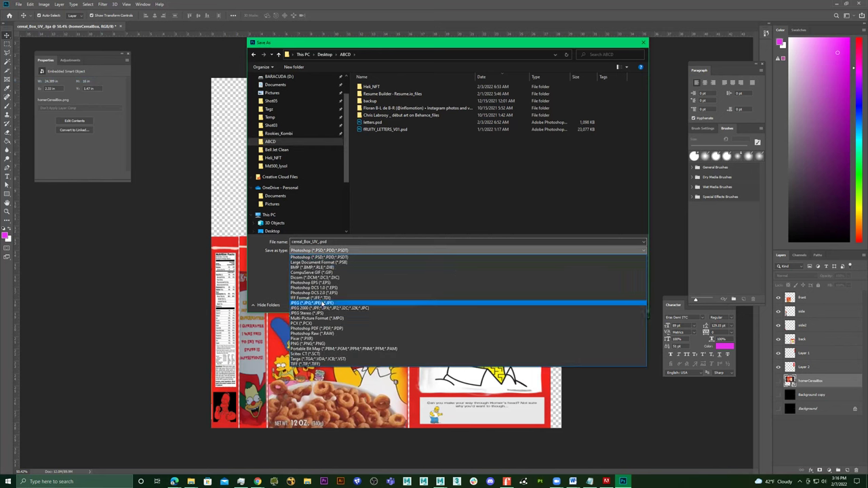
{"action": "left_click", "coordinate": [327, 303]}
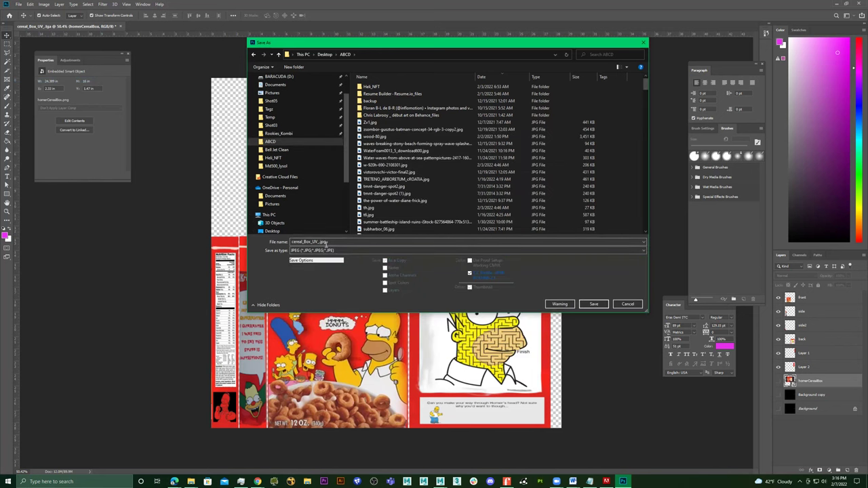
{"action": "left_click", "coordinate": [314, 242]}
{"action": "left_click", "coordinate": [398, 240]}
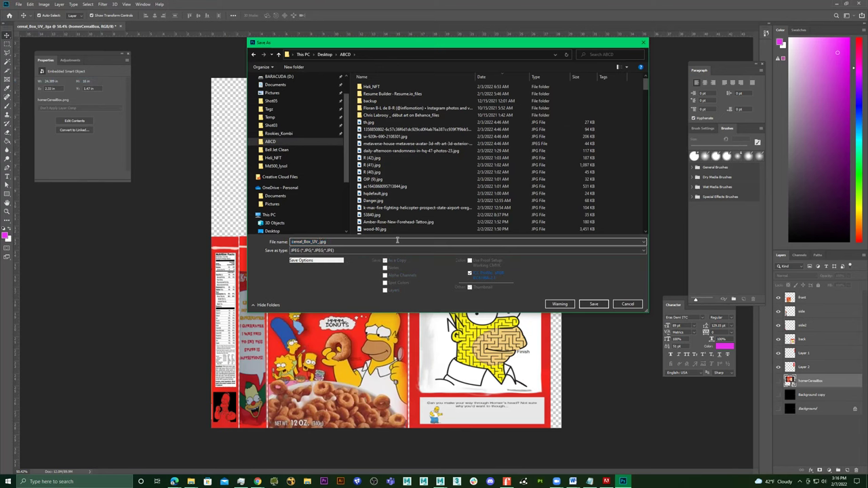
{"action": "type", "text": "Homer"}
{"action": "left_click", "coordinate": [590, 304]}
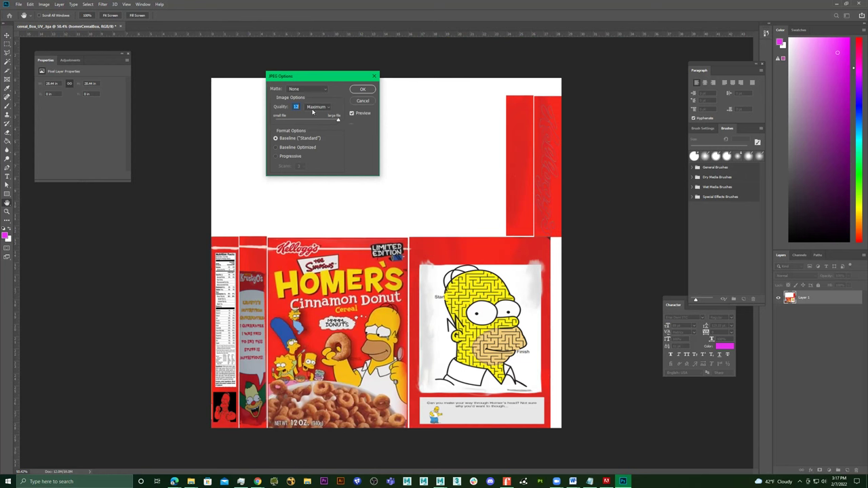
{"action": "left_click", "coordinate": [363, 90]}
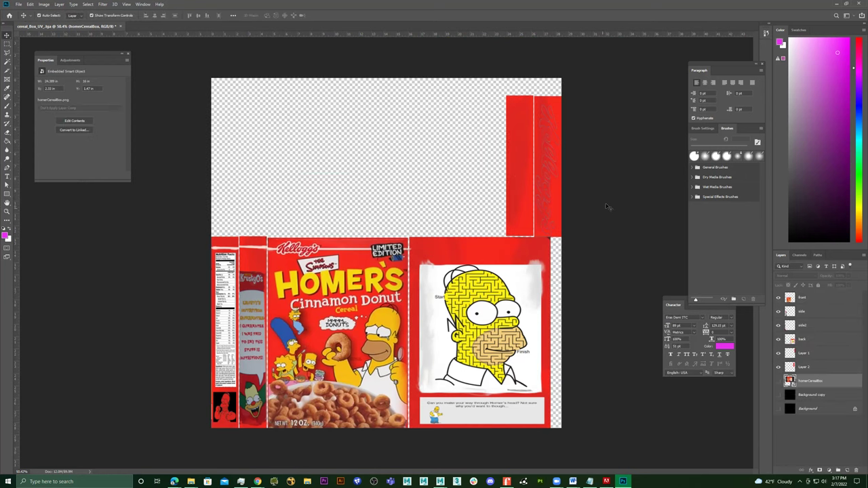
Switch to the Maya scene with the UV-mapped box and select the whole box in object mode
{"action": "left_click", "coordinate": [838, 4]}
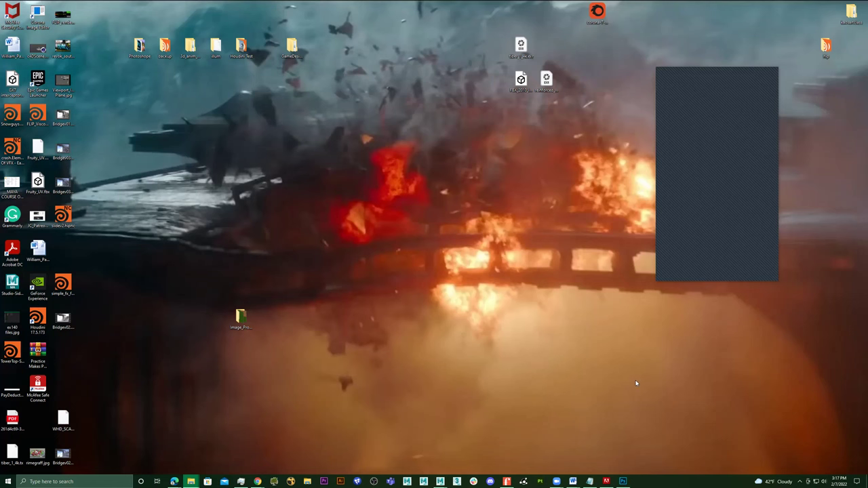
{"action": "mouse_move", "coordinate": [440, 481]}
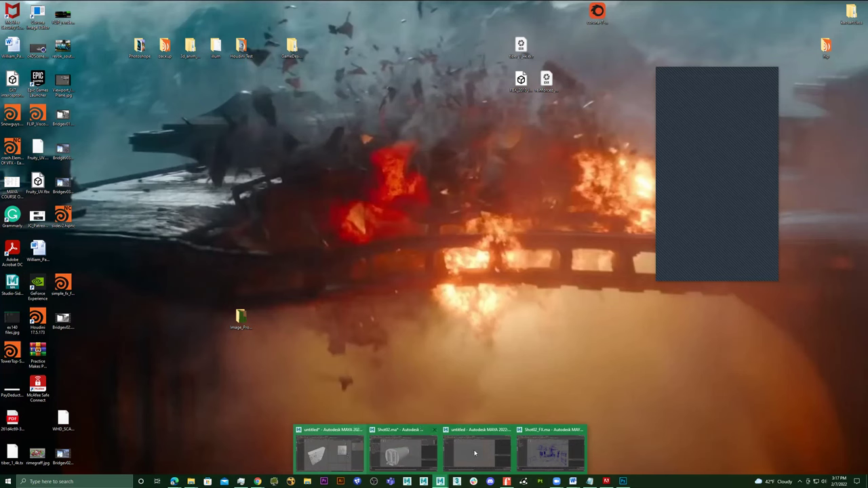
{"action": "left_click", "coordinate": [330, 451]}
{"action": "left_click_drag", "start_coordinate": [400, 305], "coordinate": [228, 274], "text": "alt"}
{"action": "scroll", "coordinate": [229, 275], "scroll_direction": "down", "scroll_amount": 3}
{"action": "left_click_drag", "start_coordinate": [301, 264], "coordinate": [303, 286], "text": "alt"}
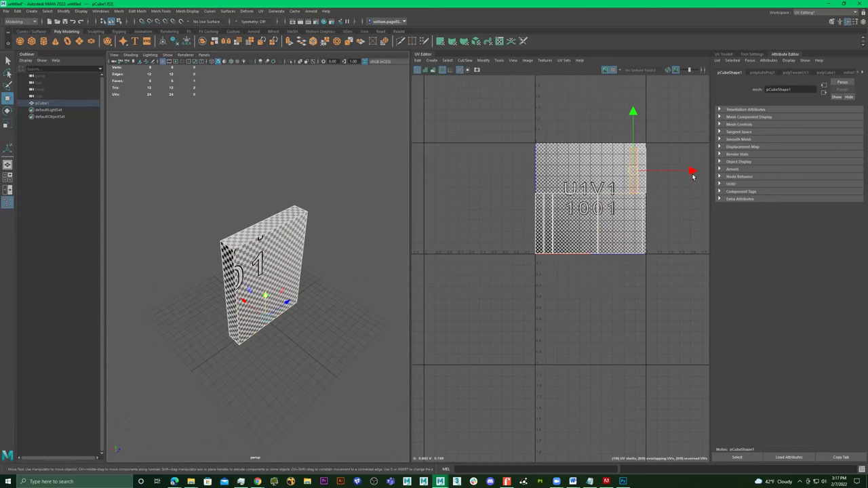
{"action": "left_click", "coordinate": [261, 244]}
{"action": "right_click_drag", "start_coordinate": [263, 244], "coordinate": [339, 171]}
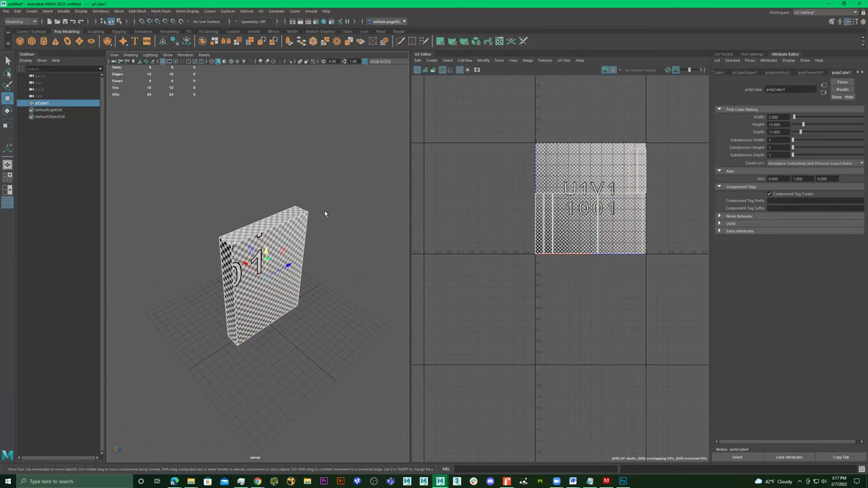
{"action": "left_click_drag", "start_coordinate": [324, 211], "coordinate": [321, 201], "text": "alt"}
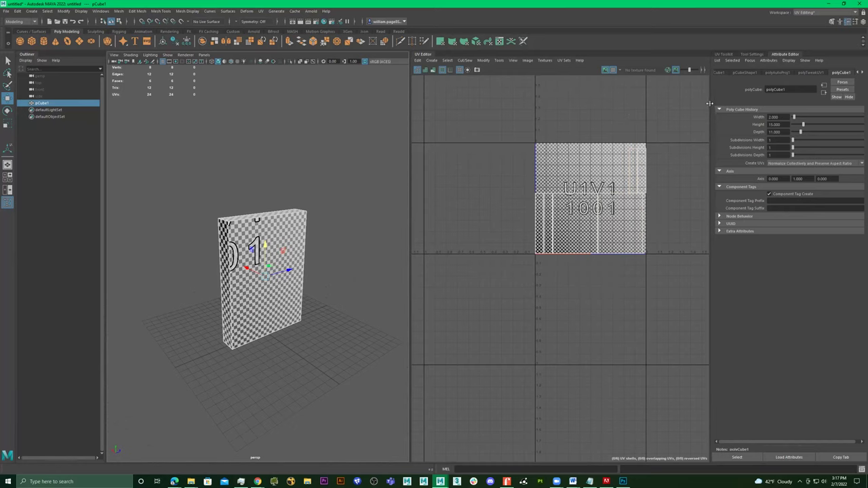
Widen the Attribute Editor and examine the box's shape, projection, history and lambert1 material nodes
{"action": "left_click_drag", "start_coordinate": [708, 106], "coordinate": [555, 109]}
{"action": "left_click", "coordinate": [629, 72]}
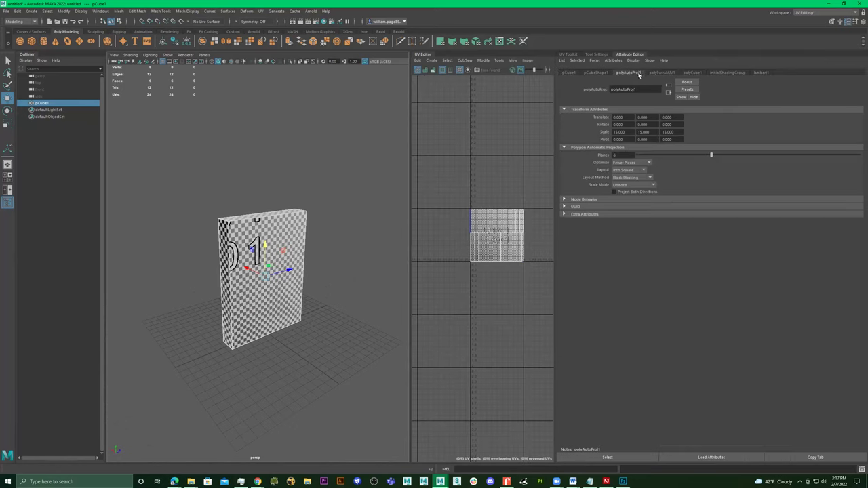
{"action": "left_click", "coordinate": [692, 73]}
{"action": "left_click", "coordinate": [728, 72]}
{"action": "left_click", "coordinate": [762, 73]}
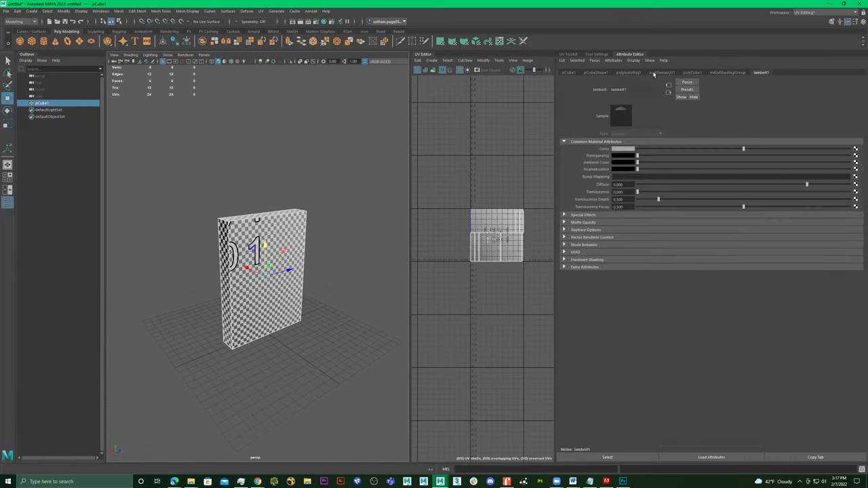
{"action": "left_click", "coordinate": [656, 73]}
{"action": "left_click", "coordinate": [629, 73]}
{"action": "left_click", "coordinate": [609, 72]}
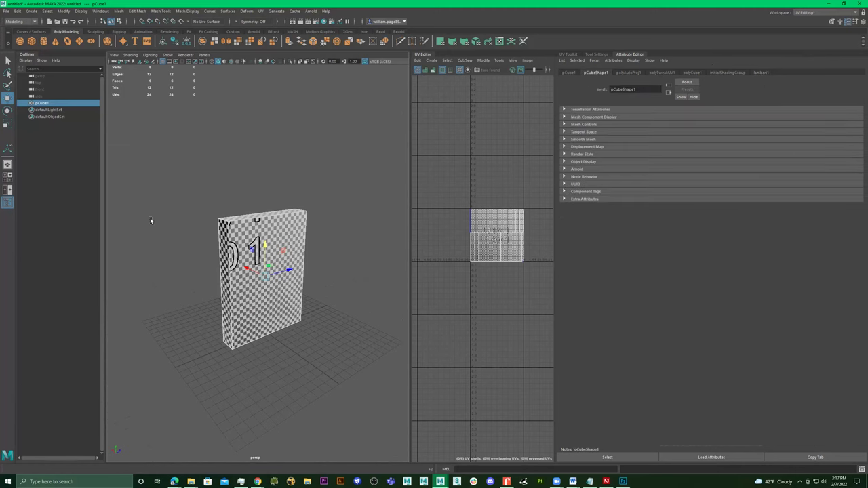
Assign a new Arnold aiStandardSurface material to the box and name it Cereal_box_Homer
{"action": "left_click_drag", "start_coordinate": [207, 260], "coordinate": [274, 229], "text": "alt"}
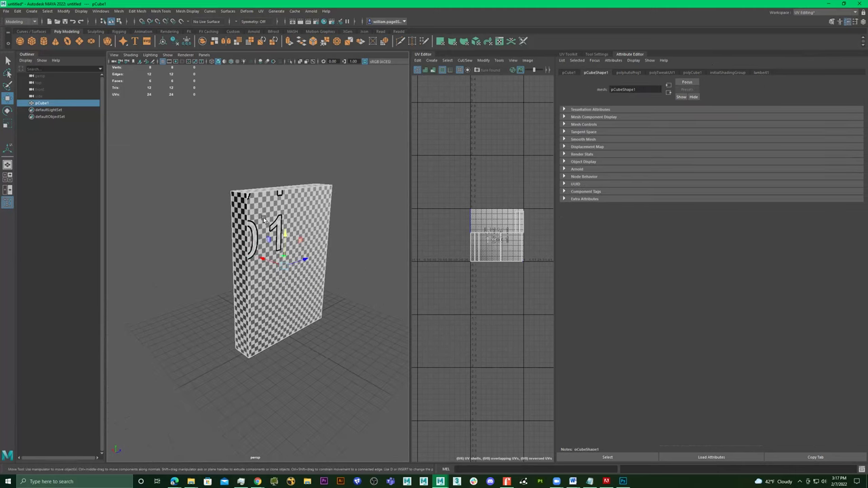
{"action": "right_click_drag", "start_coordinate": [263, 203], "coordinate": [270, 377]}
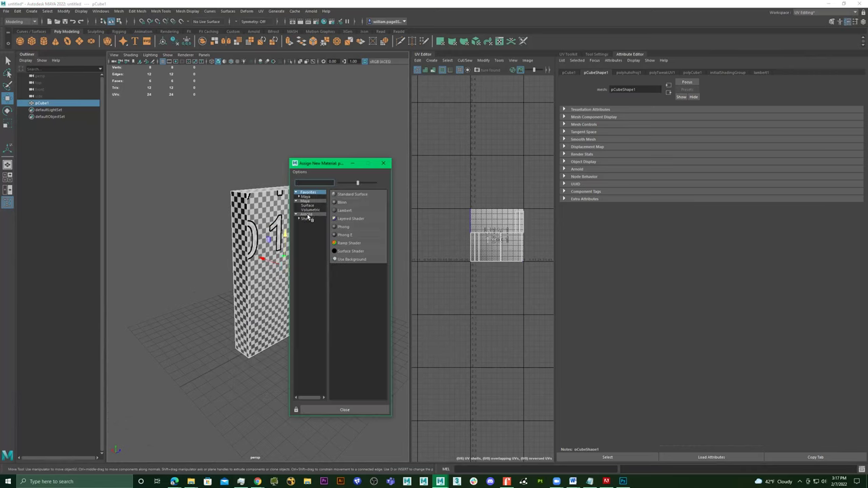
{"action": "left_click", "coordinate": [308, 215]}
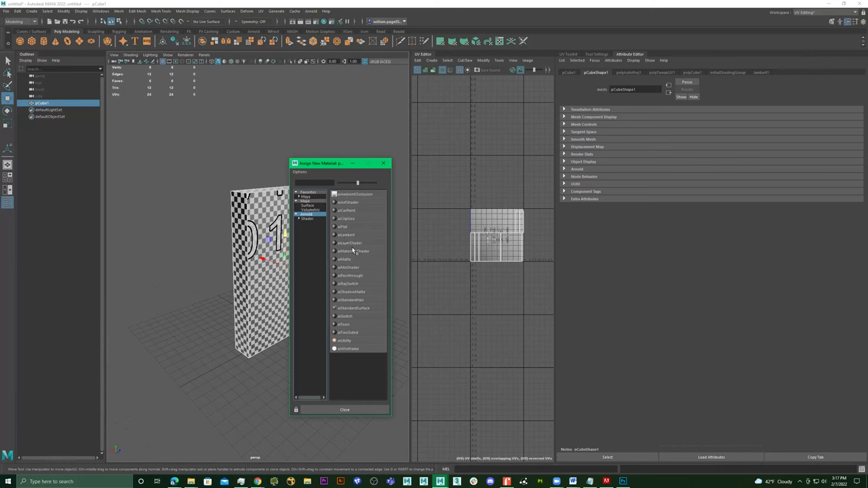
{"action": "left_click", "coordinate": [363, 309]}
{"action": "left_click_drag", "start_coordinate": [652, 89], "coordinate": [591, 89]}
{"action": "type", "text": "c"}
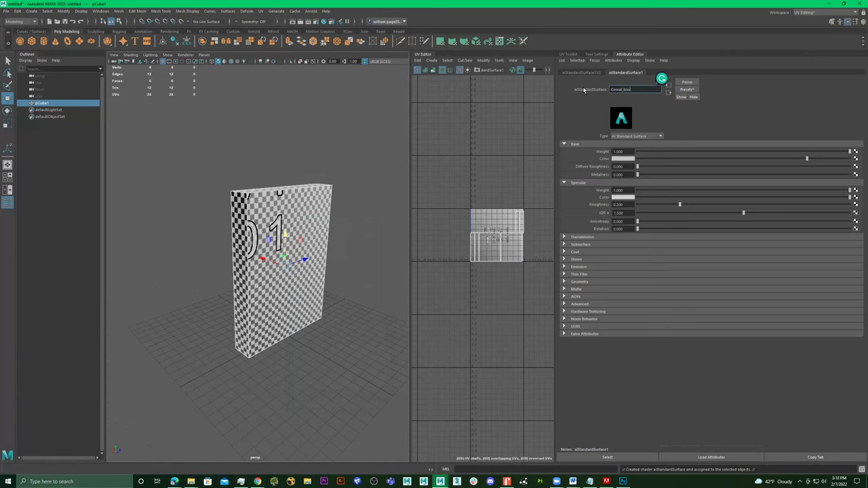
{"action": "key", "text": "Return"}
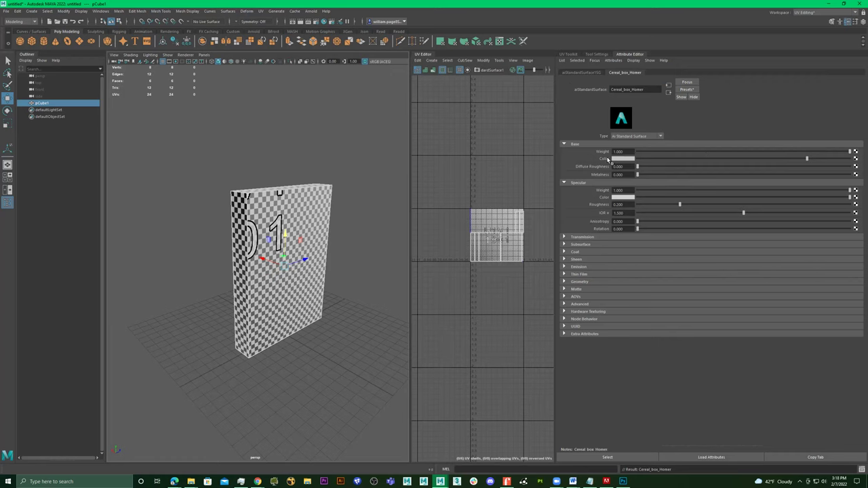
Connect a File texture to the material's base color and load cereal_Box_UV_Homer.jpg from the ABCD folder
{"action": "left_click", "coordinate": [856, 159]}
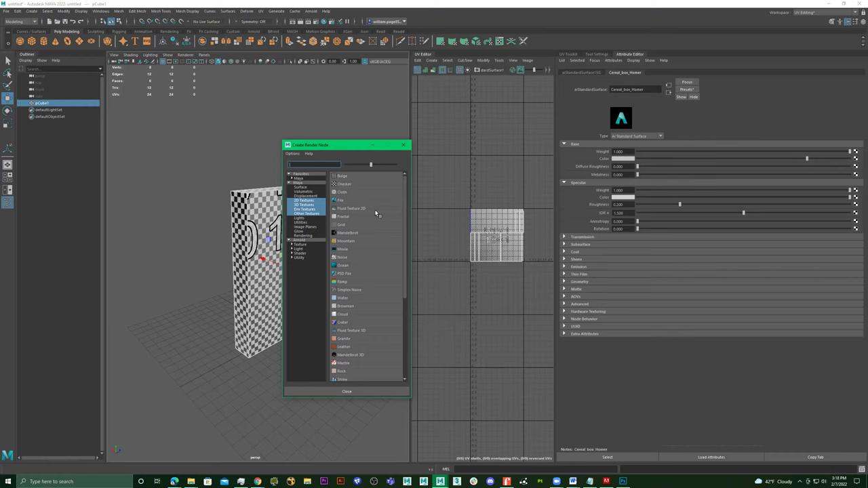
{"action": "left_click", "coordinate": [345, 201]}
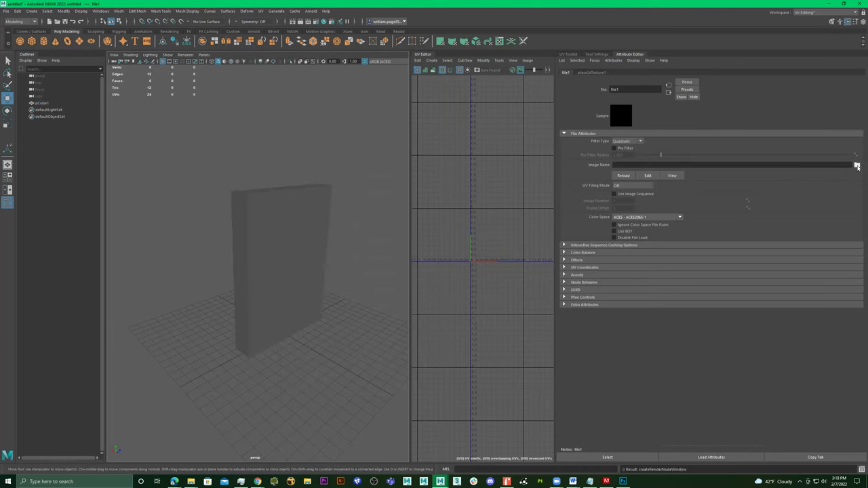
{"action": "left_click", "coordinate": [857, 167]}
{"action": "left_click_drag", "start_coordinate": [590, 78], "coordinate": [867, 77]}
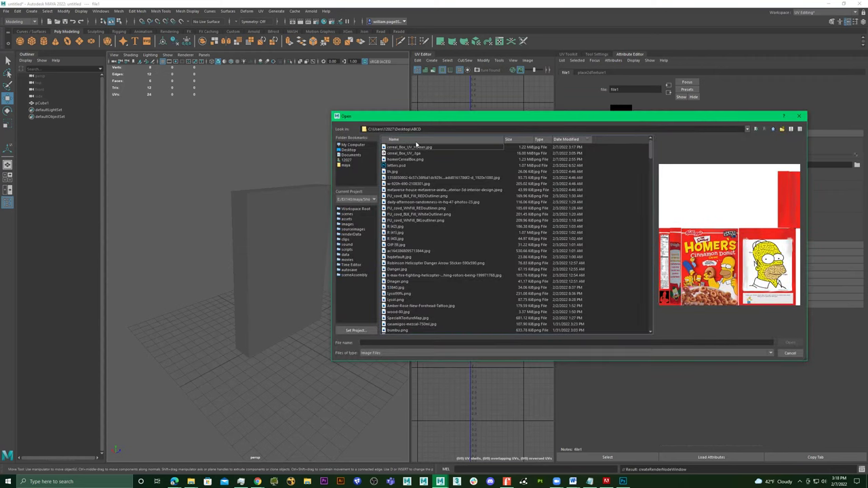
{"action": "left_click", "coordinate": [428, 148]}
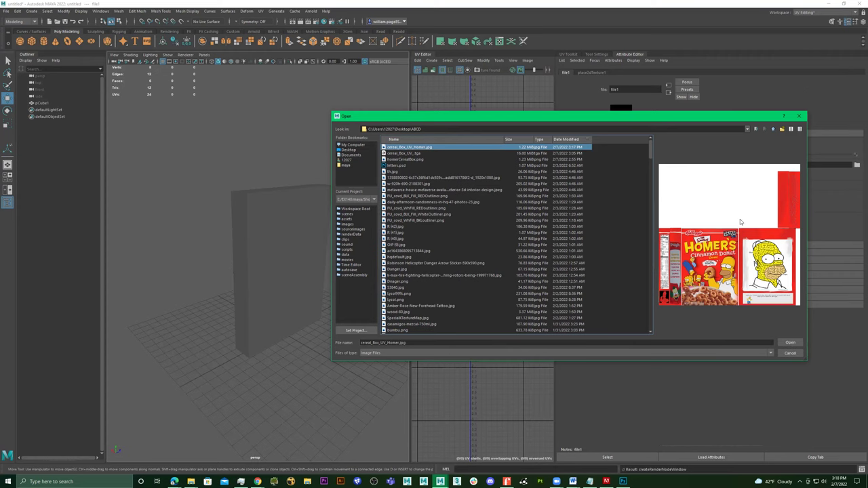
{"action": "left_click", "coordinate": [790, 343]}
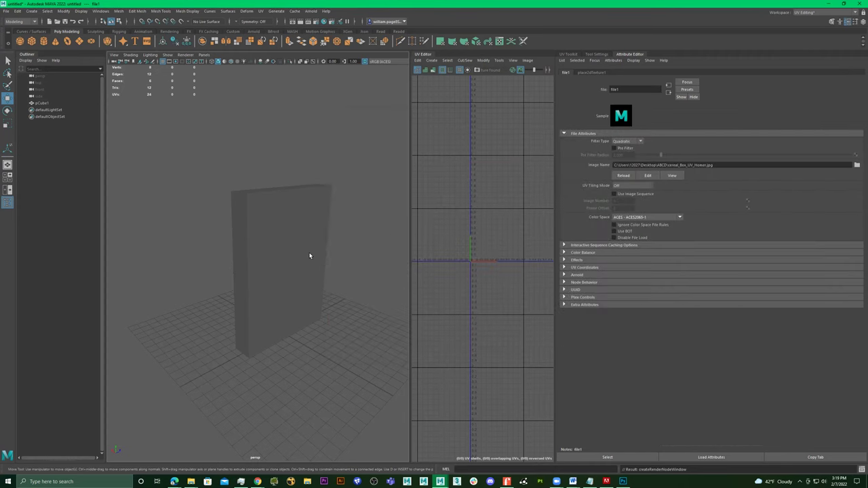
Select the box again and change the workspace to Maya Classic
{"action": "left_click", "coordinate": [292, 249]}
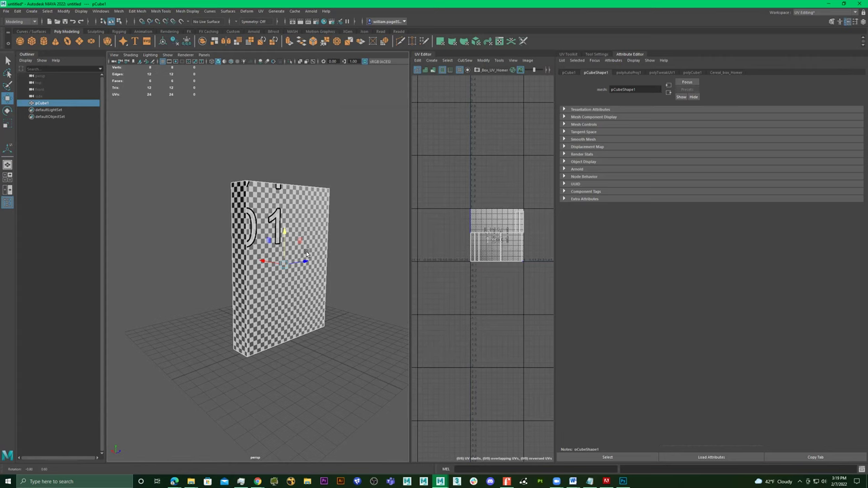
{"action": "left_click_drag", "start_coordinate": [284, 254], "coordinate": [332, 249], "text": "alt"}
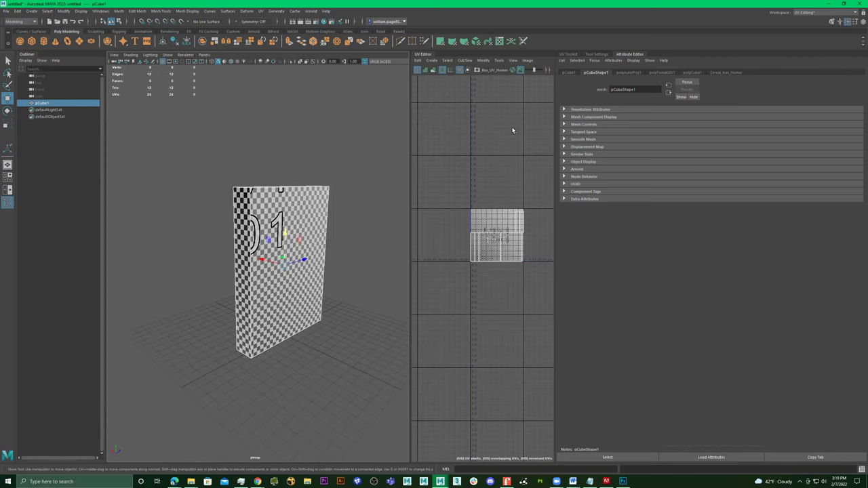
{"action": "left_click", "coordinate": [825, 13]}
{"action": "left_click", "coordinate": [821, 20]}
{"action": "left_click_drag", "start_coordinate": [494, 194], "coordinate": [477, 201], "text": "alt"}
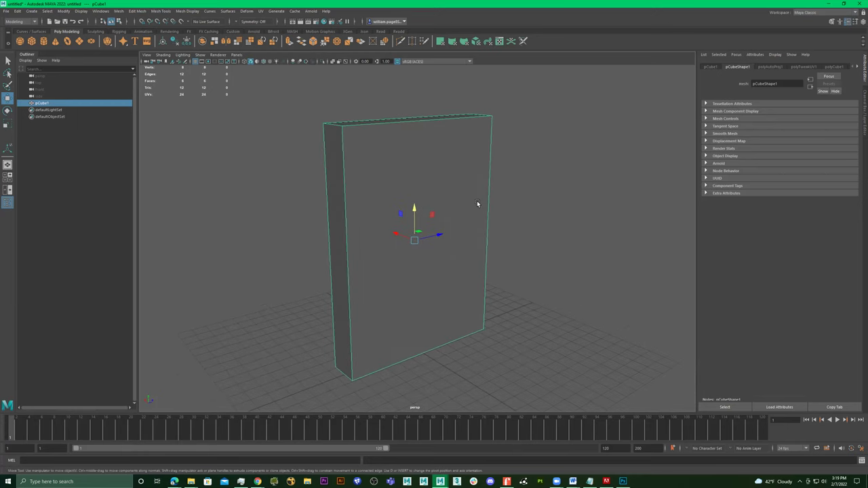
Compare the box in wireframe and shaded display, turn on textured display, and inspect the applied texture around the box
{"action": "left_click_drag", "start_coordinate": [440, 197], "coordinate": [341, 213], "text": "alt"}
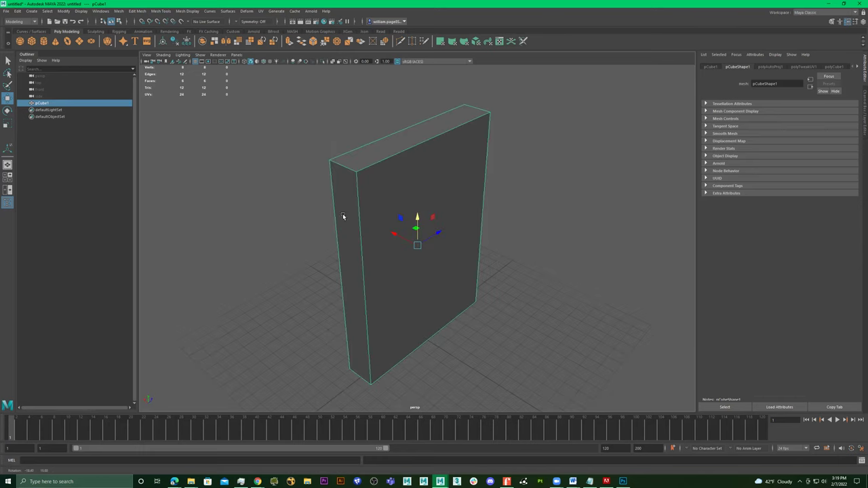
{"action": "left_click", "coordinate": [67, 104]}
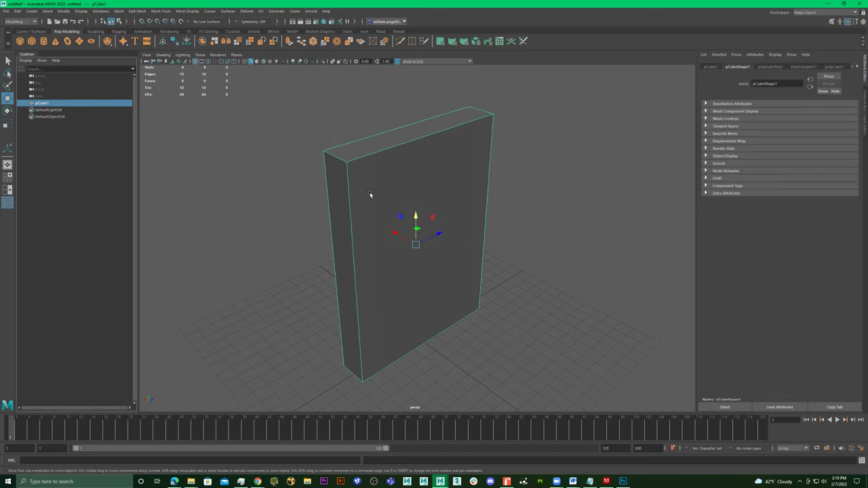
{"action": "key", "text": "4"}
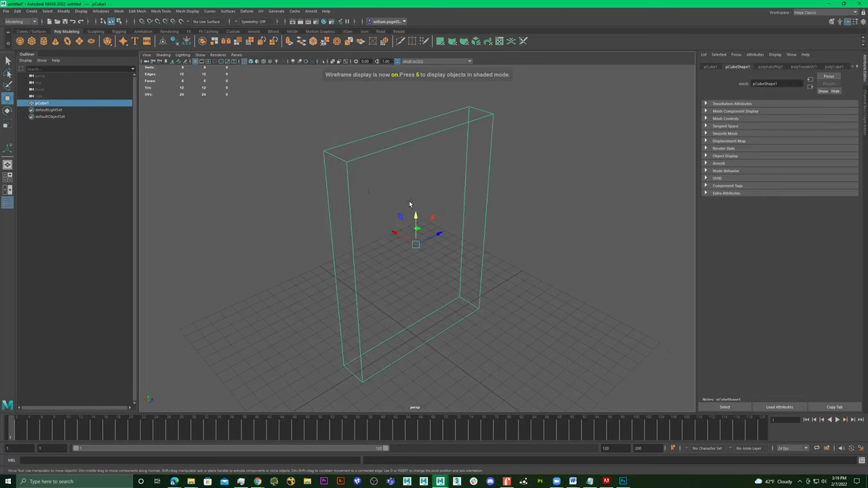
{"action": "left_click_drag", "start_coordinate": [472, 239], "coordinate": [414, 215], "text": "alt"}
{"action": "key", "text": "4"}
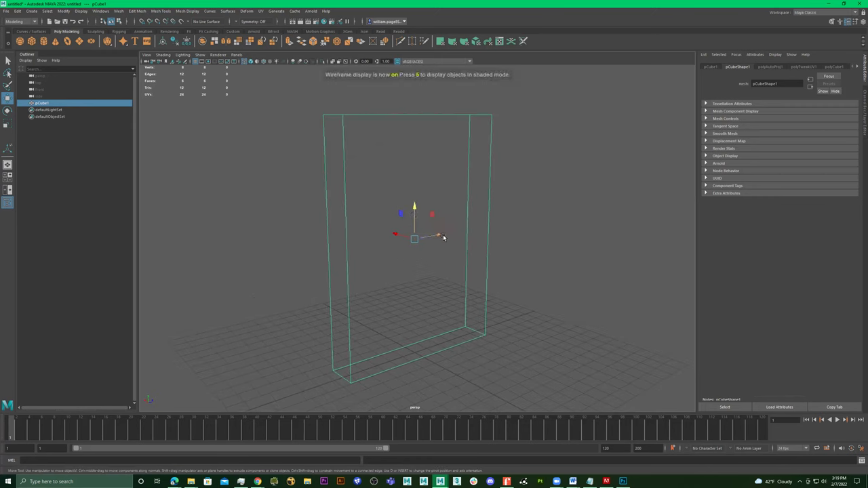
{"action": "key", "text": "5"}
{"action": "key", "text": "6"}
{"action": "left_click_drag", "start_coordinate": [568, 255], "coordinate": [550, 259], "text": "alt"}
{"action": "right_click_drag", "start_coordinate": [492, 242], "coordinate": [533, 239], "text": "alt"}
{"action": "left_click_drag", "start_coordinate": [533, 239], "coordinate": [536, 226], "text": "alt"}
{"action": "middle_click_drag", "start_coordinate": [537, 226], "coordinate": [473, 241], "text": "alt"}
{"action": "left_click_drag", "start_coordinate": [472, 242], "coordinate": [442, 270], "text": "alt"}
Scale the box slightly narrower along the width of its front face
{"action": "key", "text": "r"}
{"action": "mouse_move", "coordinate": [361, 241]}
{"action": "left_mouse_down"}
{"action": "mouse_move", "coordinate": [400, 232]}
{"action": "mouse_move", "coordinate": [413, 215]}
{"action": "mouse_move", "coordinate": [362, 240]}
{"action": "left_mouse_up"}
{"action": "left_click_drag", "start_coordinate": [388, 213], "coordinate": [389, 221], "text": "alt"}
{"action": "left_click_drag", "start_coordinate": [360, 244], "coordinate": [366, 244]}
{"action": "left_click_drag", "start_coordinate": [432, 217], "coordinate": [423, 255], "text": "alt"}
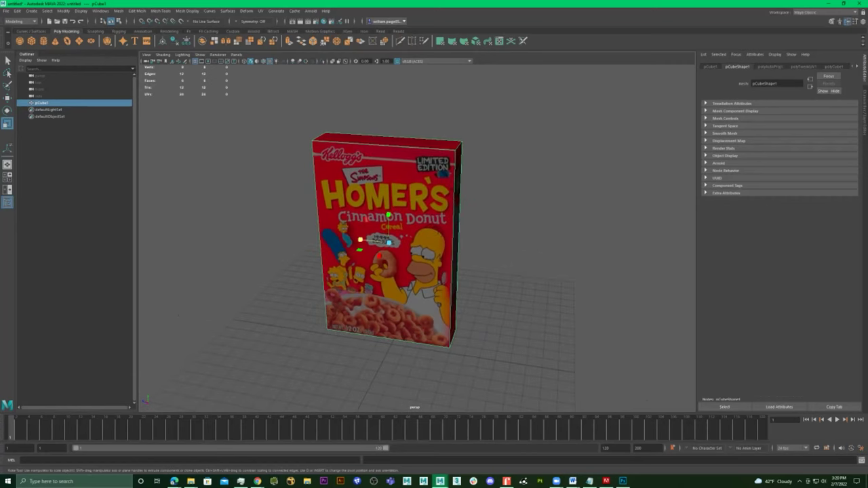